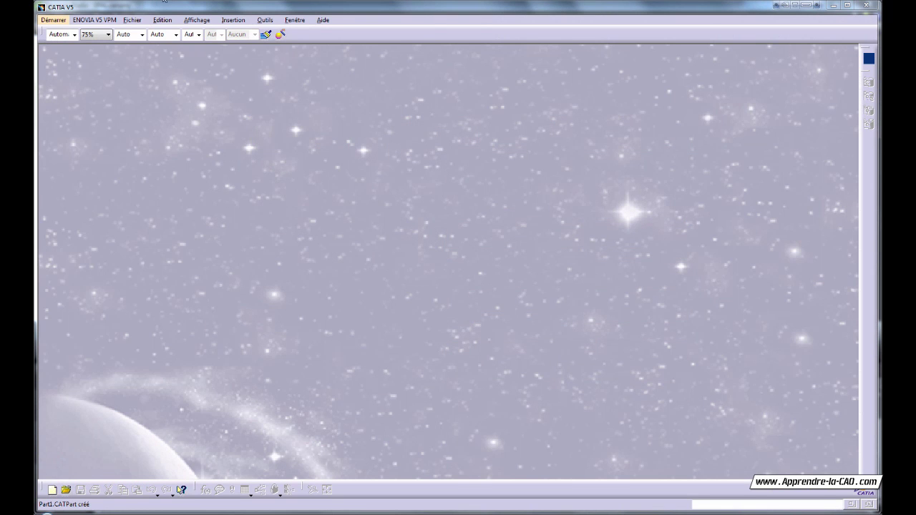
# Create a new part named EPAL without hybrid design or a geometrical set.
pyautogui.click(131, 20)
pyautogui.click(143, 33)
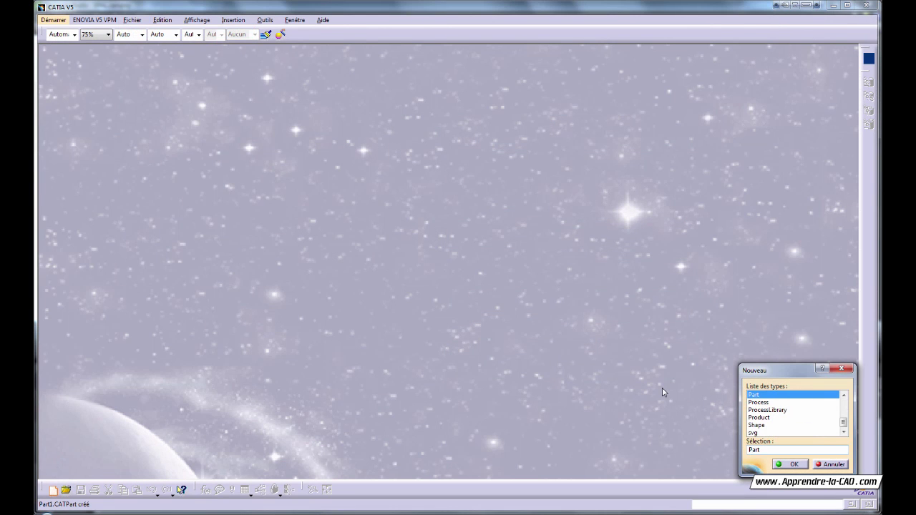
pyautogui.press('Return')
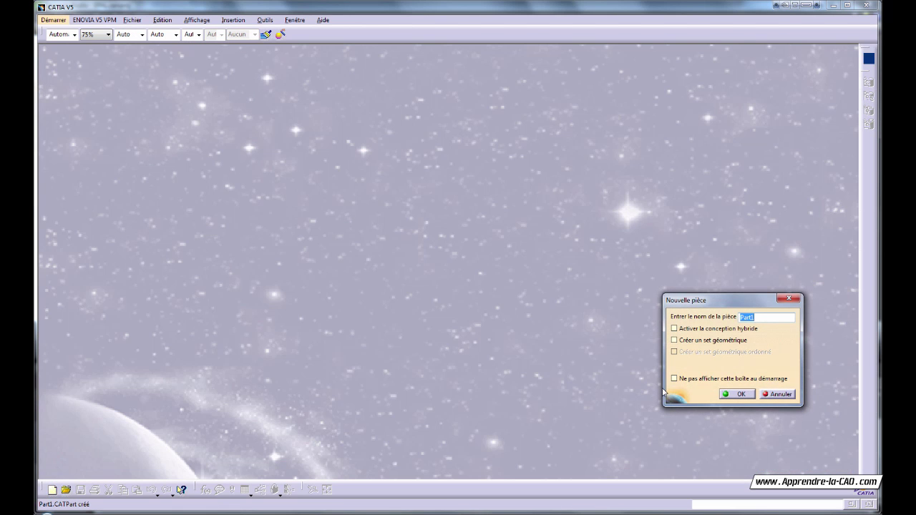
pyautogui.write('EPAL')
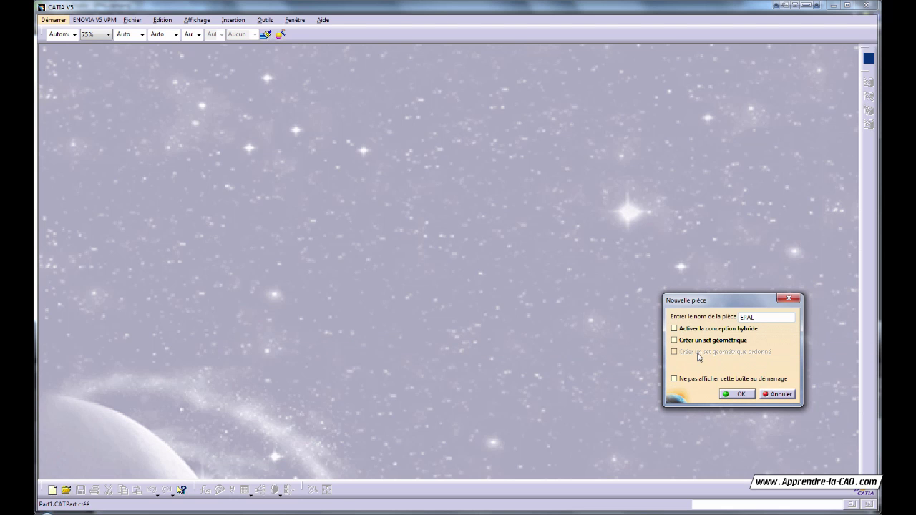
pyautogui.click(735, 395)
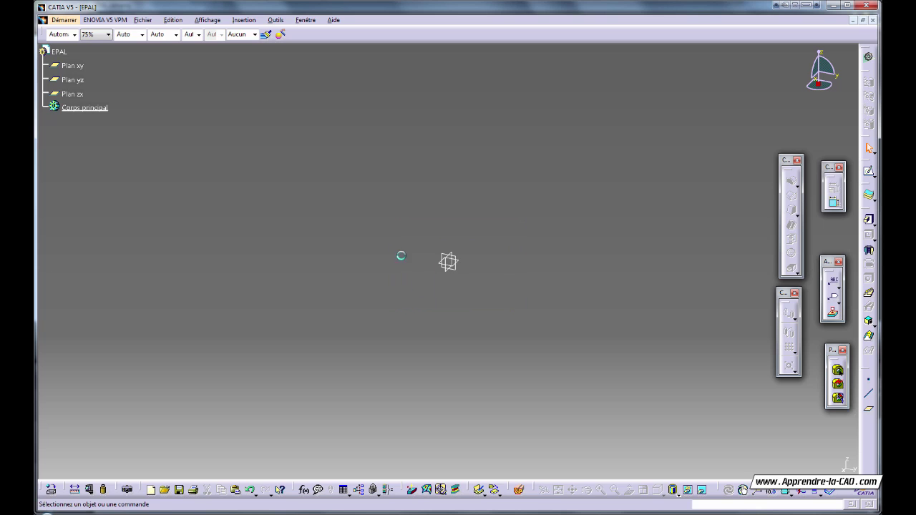
# Hide the three reference planes and insert a standard axis system at the part's origin.
pyautogui.moveTo(398, 256); pyautogui.dragTo(564, 366)
pyautogui.hotkey('ctrl', 'h')
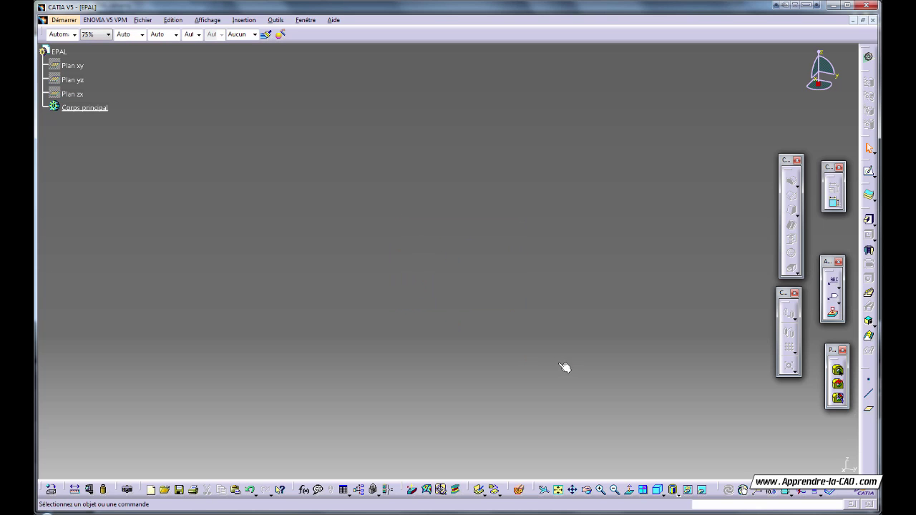
pyautogui.click(240, 21)
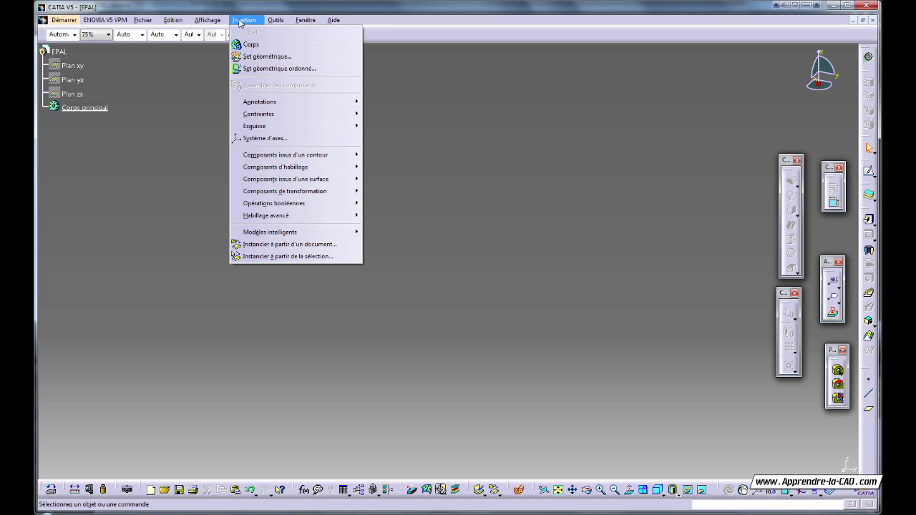
pyautogui.click(271, 138)
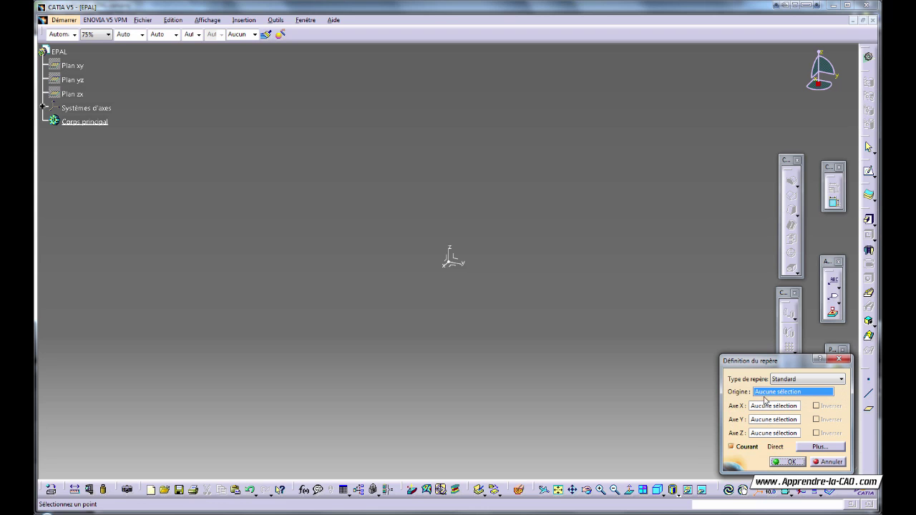
pyautogui.click(788, 462)
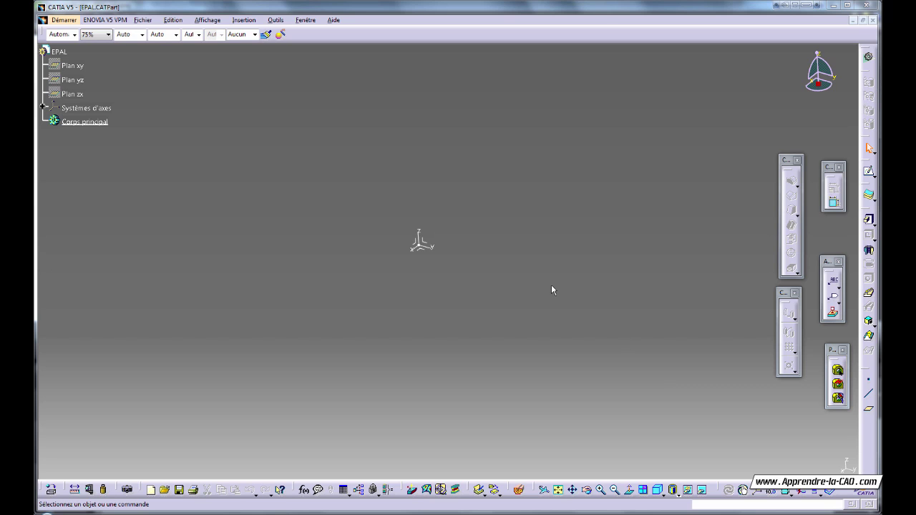
# Insert a geometrical set named Ref under the EPAL part.
pyautogui.click(243, 20)
pyautogui.click(262, 56)
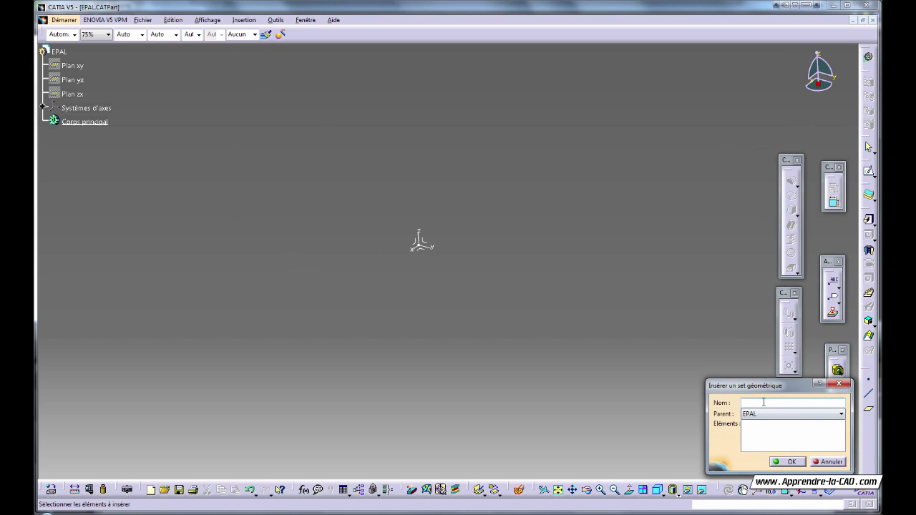
pyautogui.write('Ref')
pyautogui.press('Return')
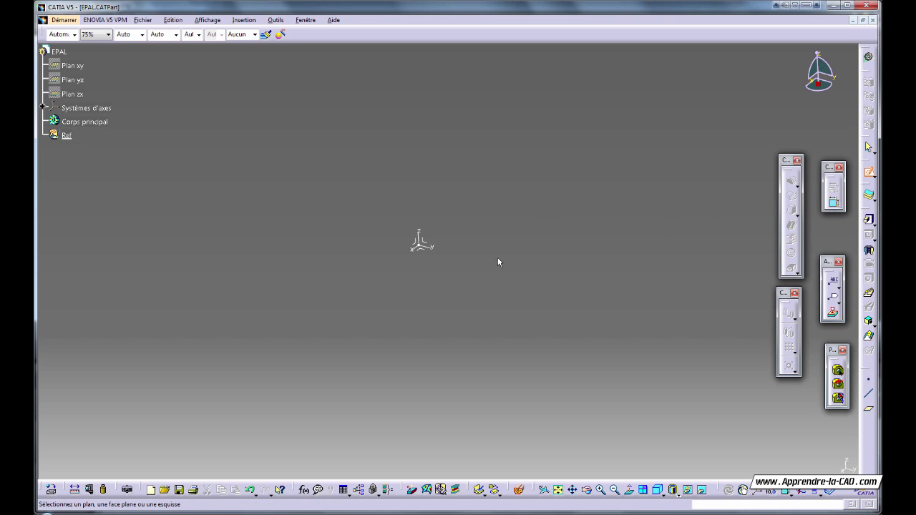
# Start a sketch on the axis system's xy plane and draw a rectangle from the origin, about 81 by 50 mm.
pyautogui.click(423, 252)
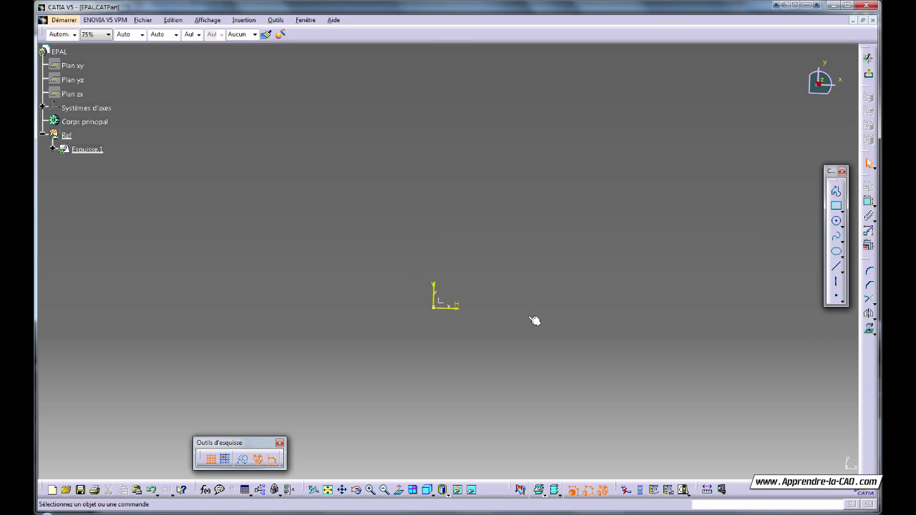
pyautogui.click(836, 207)
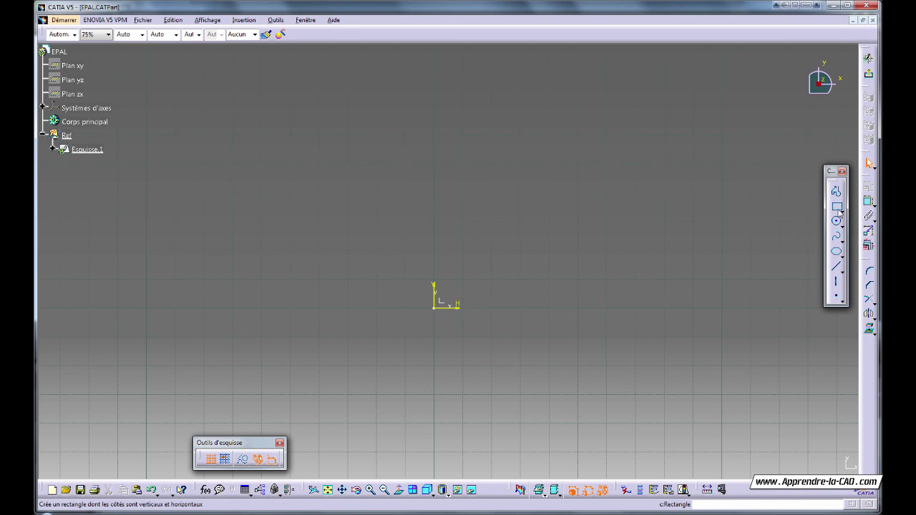
pyautogui.click(837, 209)
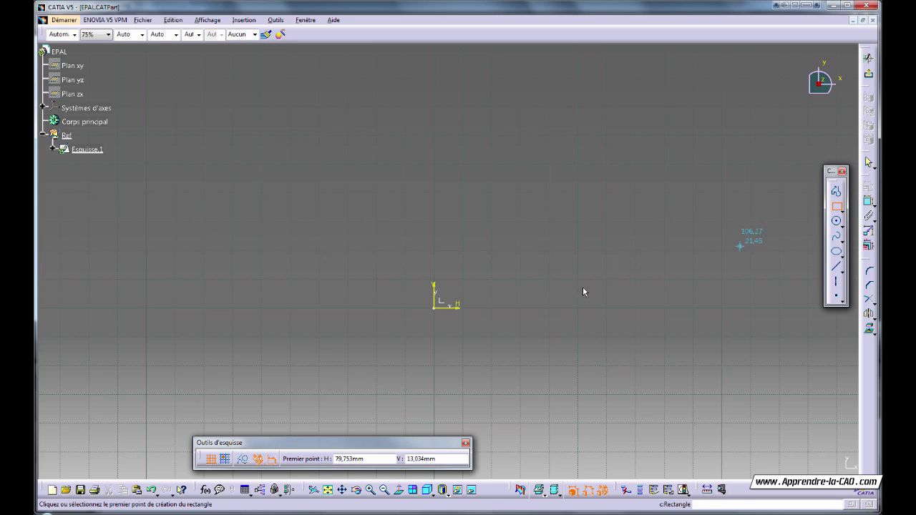
pyautogui.click(435, 307)
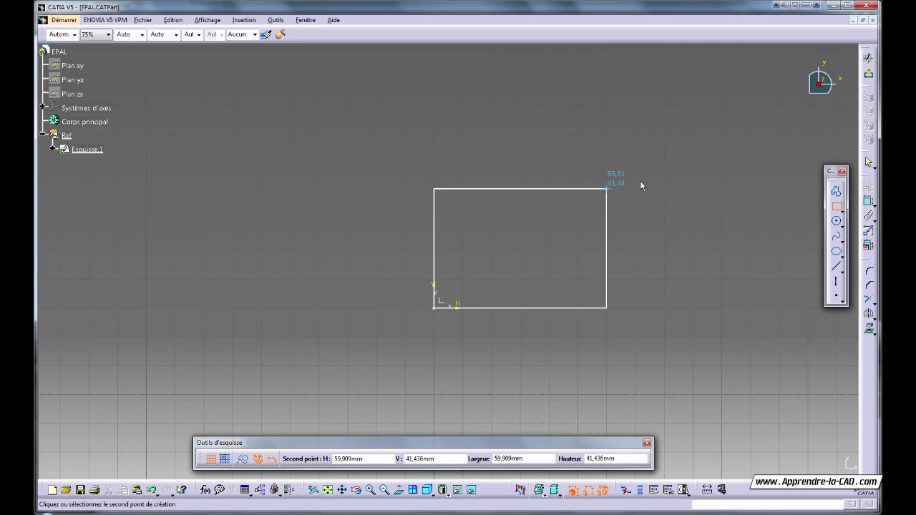
pyautogui.click(666, 166)
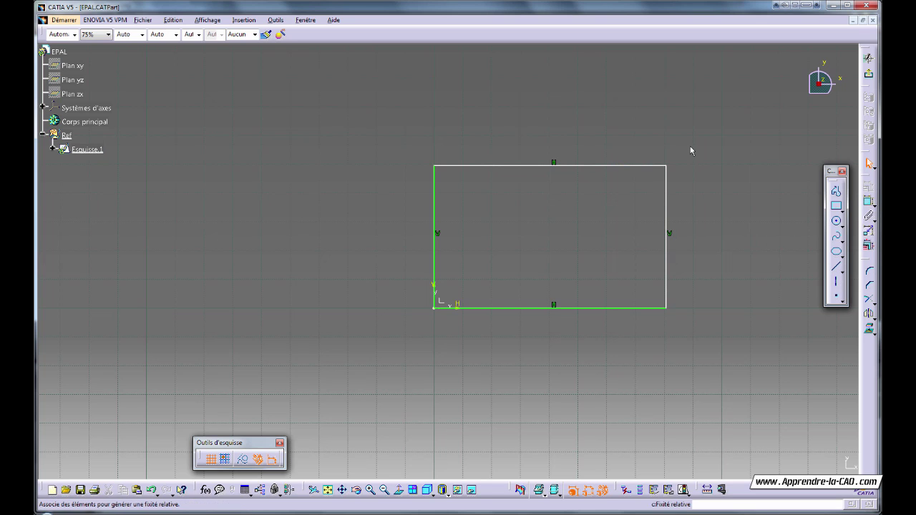
# Dimension the rectangle's upper edge between its vertical sides and set its length to 1200/2 mm.
pyautogui.click(869, 203)
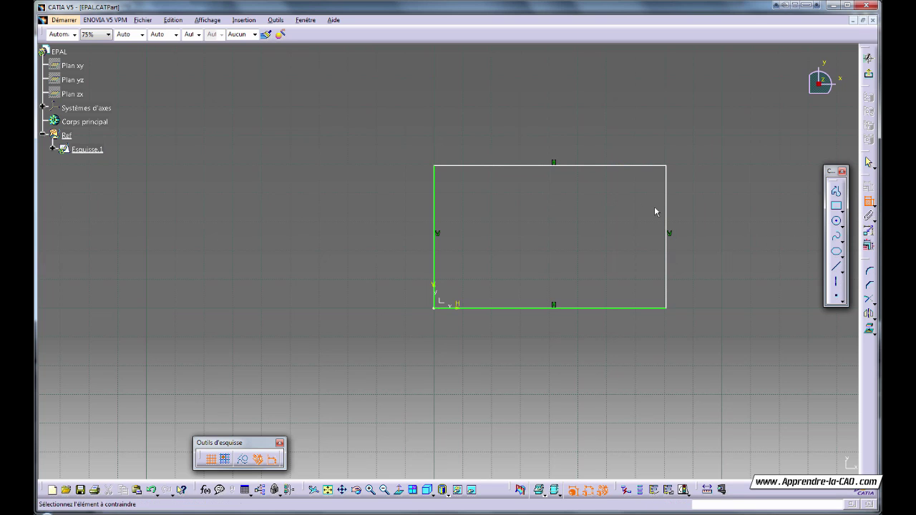
pyautogui.click(545, 166)
pyautogui.click(548, 115)
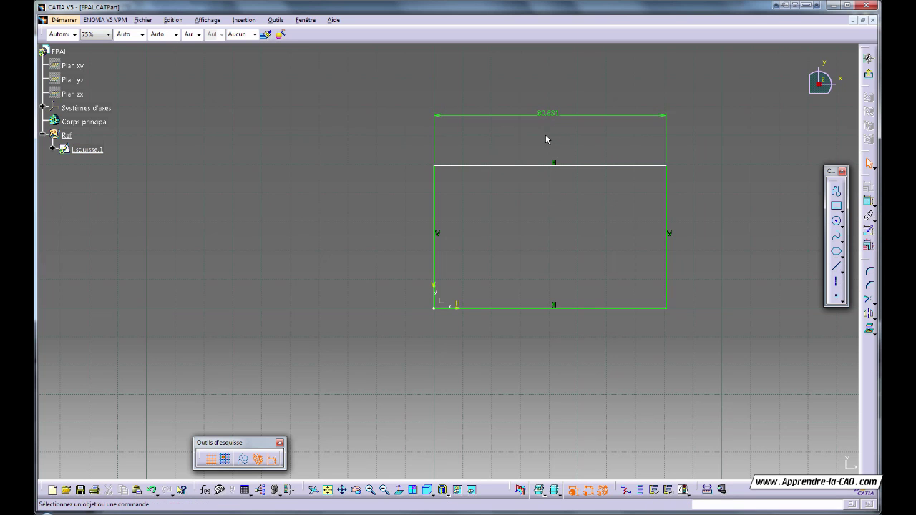
pyautogui.moveTo(546, 139)
pyautogui.keyDown('ctrl'); pyautogui.mouseDown(button='middle')
pyautogui.moveTo(546, 227)
pyautogui.moveTo(480, 276)
pyautogui.moveTo(480, 253)
pyautogui.moveTo(363, 233)
pyautogui.mouseUp(button='middle'); pyautogui.keyUp('ctrl')
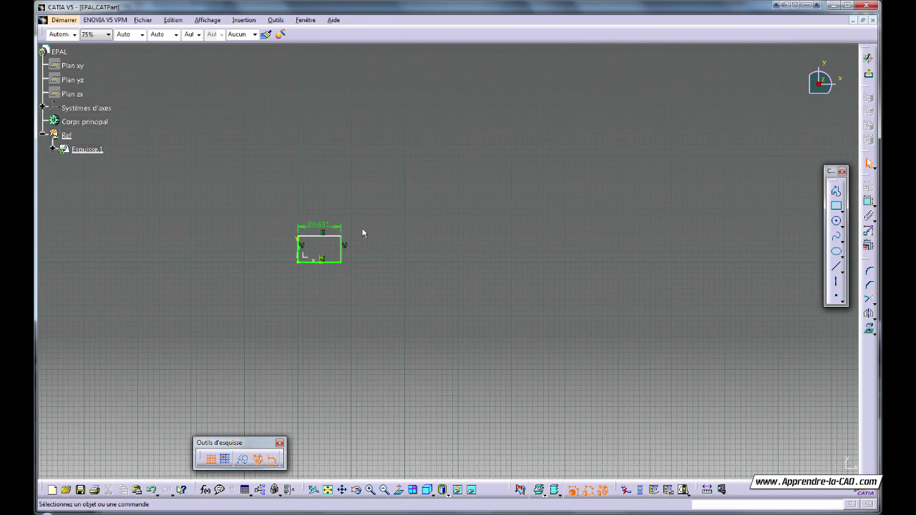
pyautogui.doubleClick(328, 226)
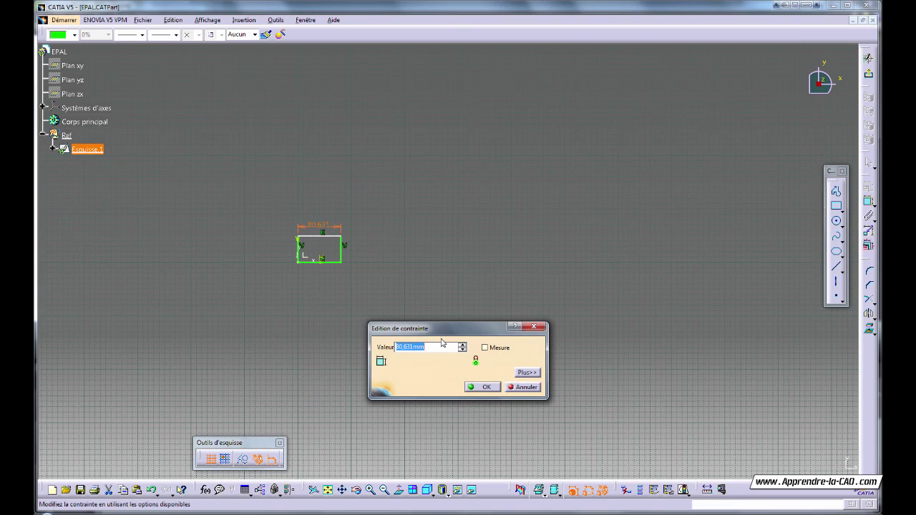
pyautogui.write('1200/2')
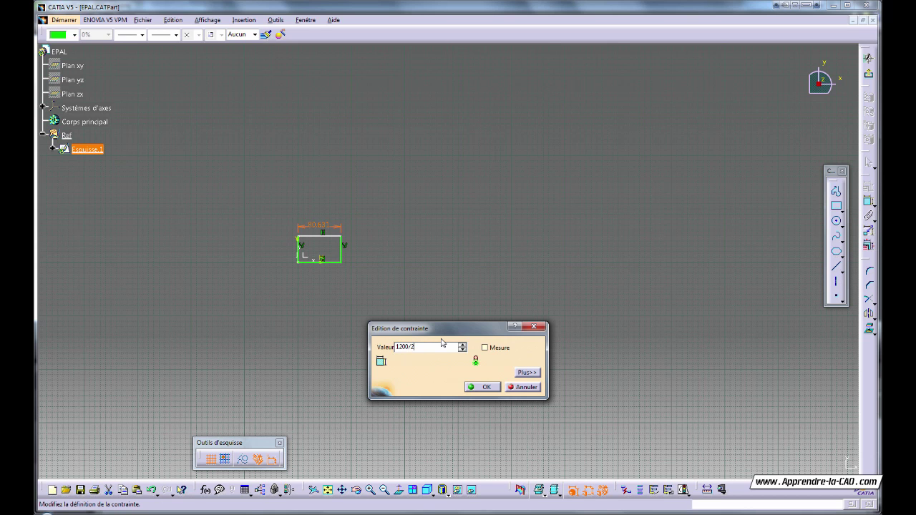
pyautogui.press('Return')
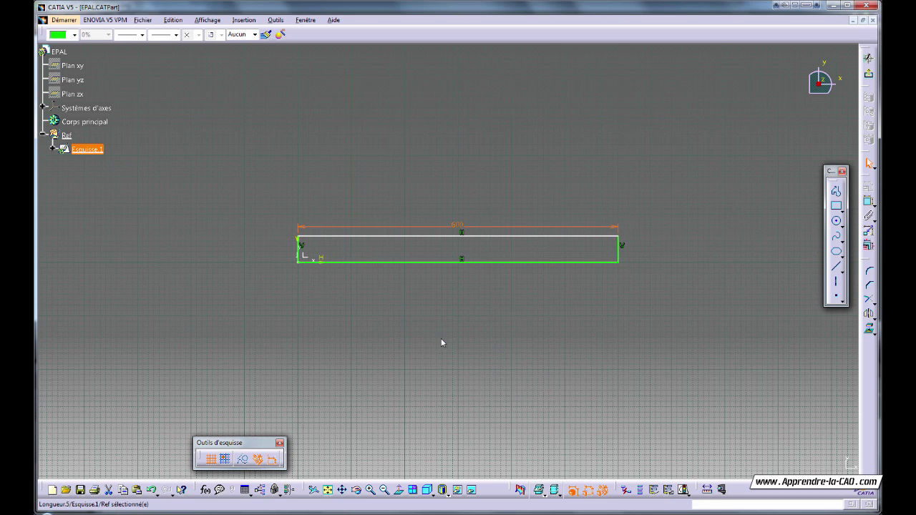
# Dimension the rectangle's vertical side away from the origin and set its length to 800/2 mm.
pyautogui.click(867, 203)
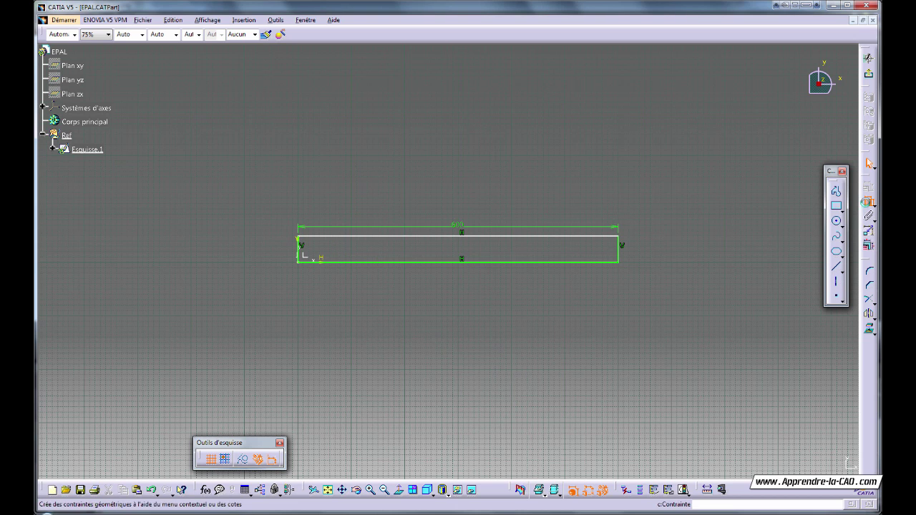
pyautogui.click(618, 253)
pyautogui.click(676, 252)
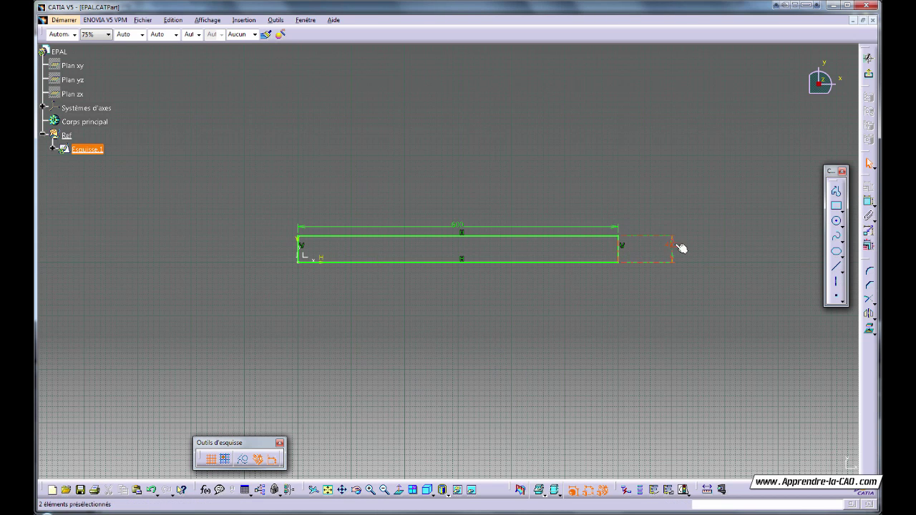
pyautogui.doubleClick(672, 246)
pyautogui.write('800')
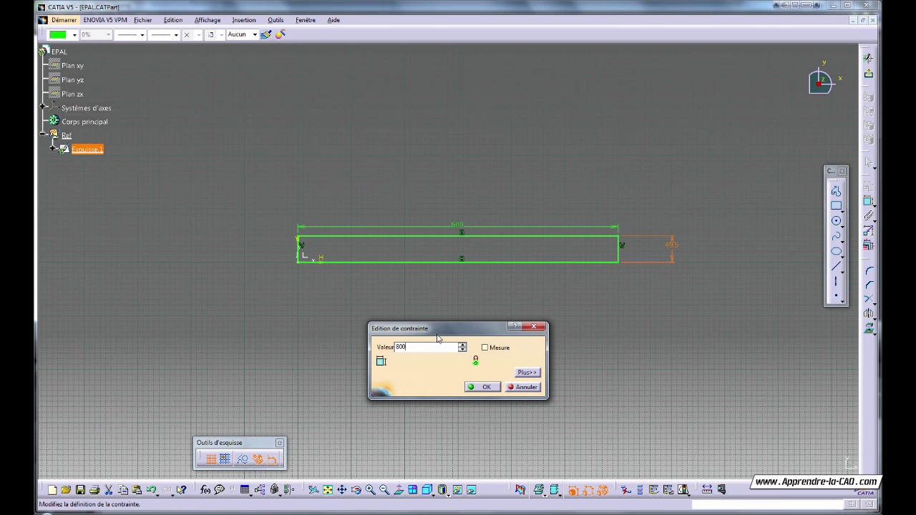
pyautogui.write('/2')
pyautogui.press('Return')
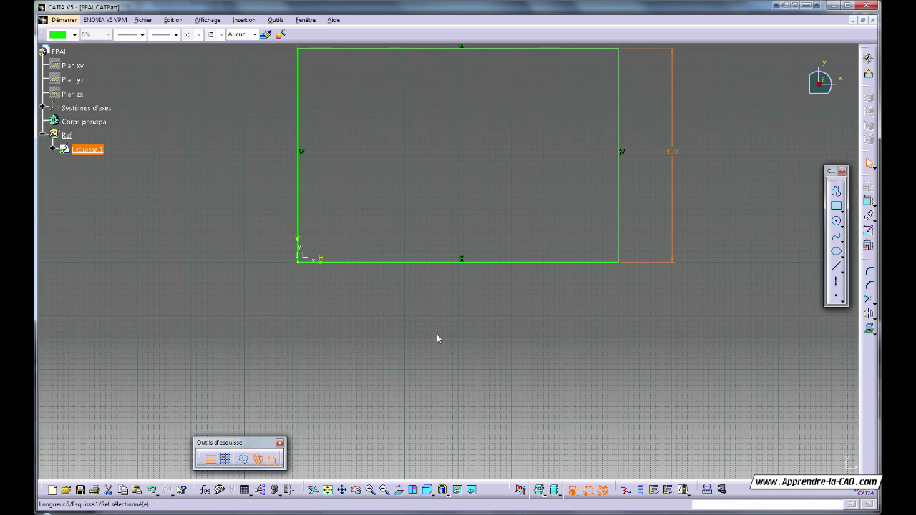
pyautogui.moveTo(422, 157); pyautogui.dragTo(469, 249, button='middle')
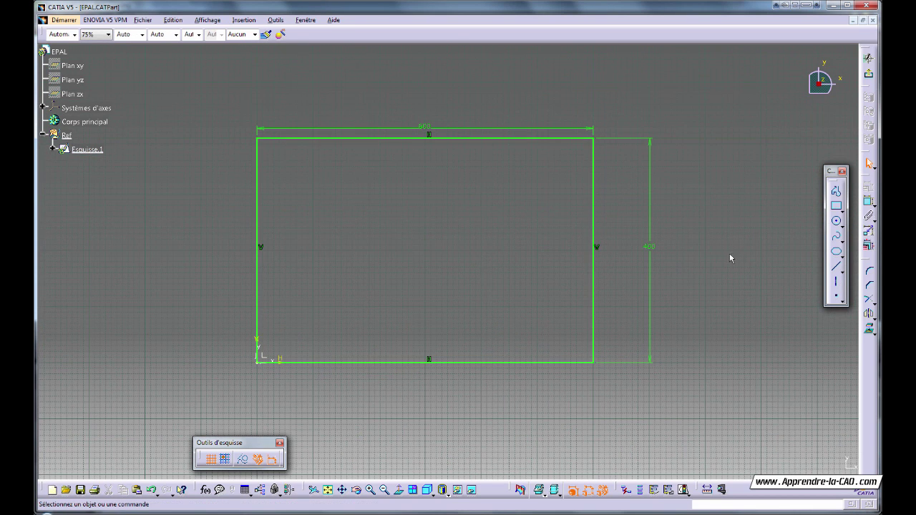
# Chamfer the rectangle's corner opposite the origin at 45° with a first length of about 40.5 mm, converting the length constraints to distances.
pyautogui.click(867, 287)
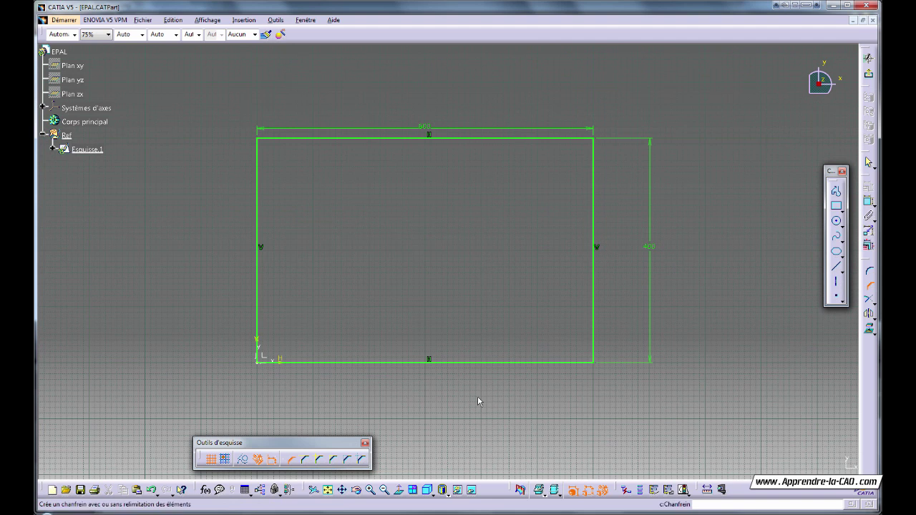
pyautogui.click(363, 461)
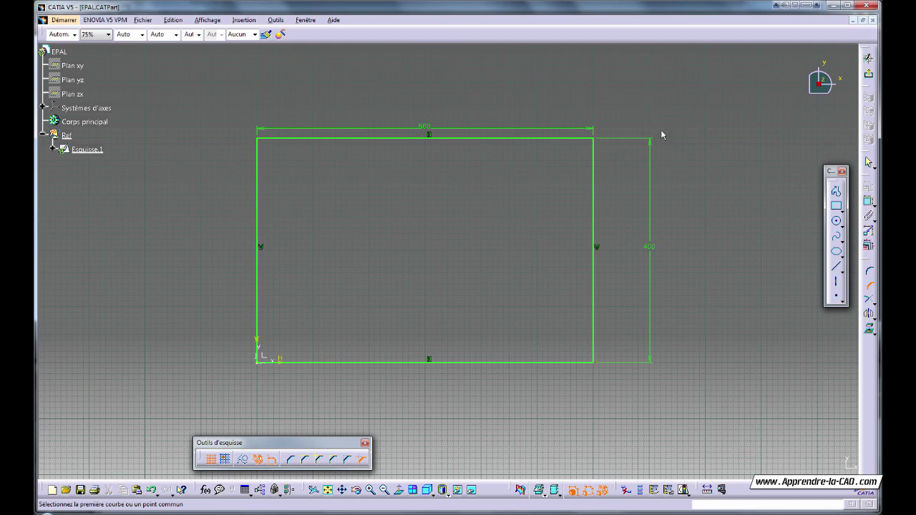
pyautogui.click(583, 140)
pyautogui.click(593, 156)
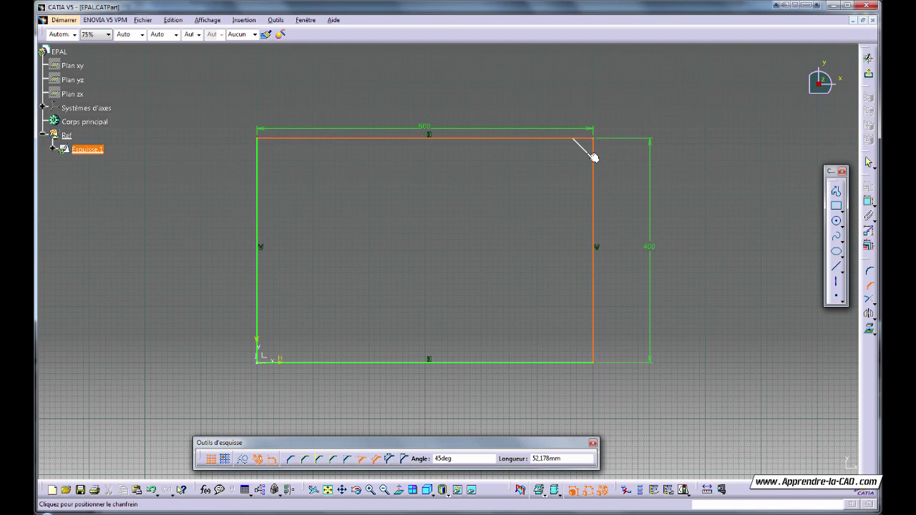
pyautogui.click(405, 459)
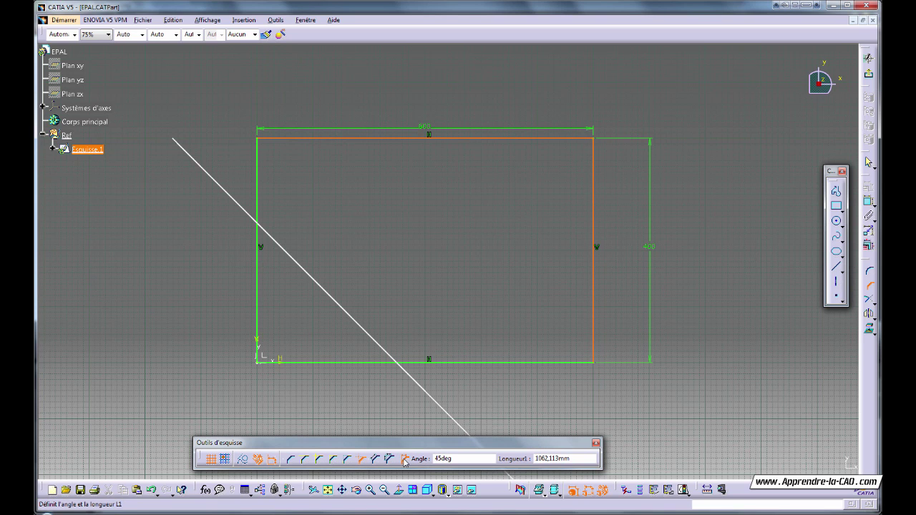
pyautogui.click(586, 151)
pyautogui.click(504, 293)
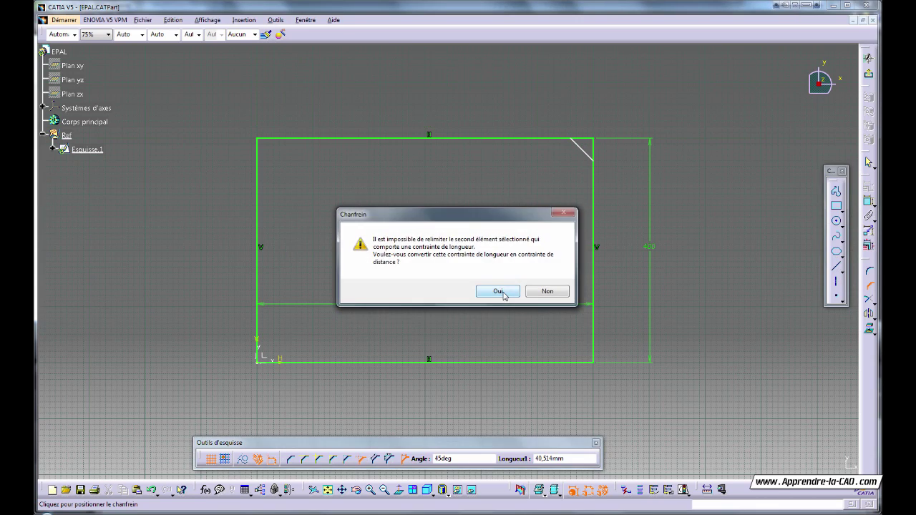
pyautogui.click(498, 292)
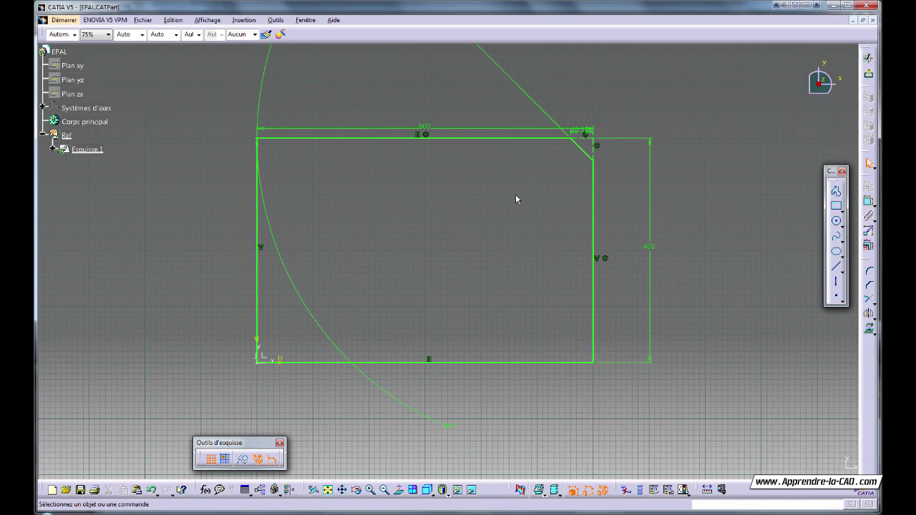
# Reposition the chamfer's angle dimension beside the corner and move its length dimension above the 600 mm dimension.
pyautogui.moveTo(515, 194); pyautogui.dragTo(415, 266, button='middle')
pyautogui.click(435, 384)
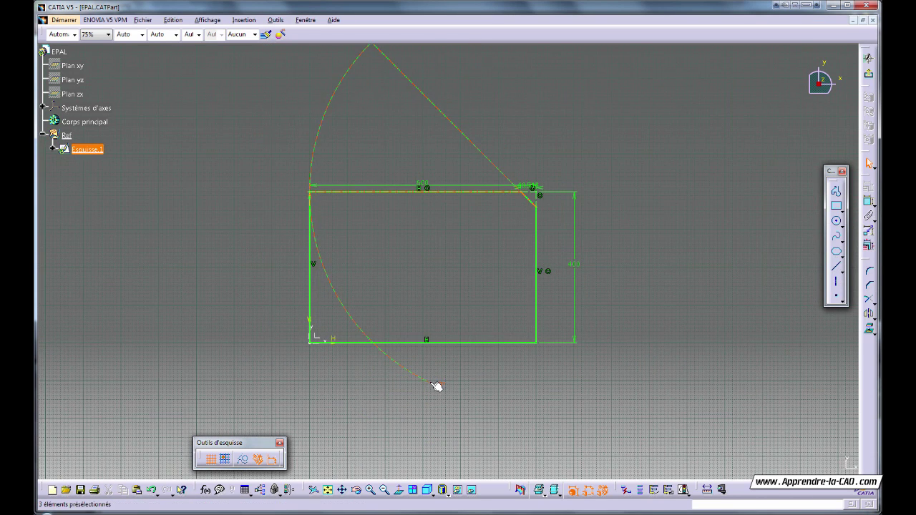
pyautogui.moveTo(468, 214); pyautogui.dragTo(548, 202)
pyautogui.click(528, 191)
pyautogui.moveTo(528, 192)
pyautogui.mouseDown(button='middle')
pyautogui.moveTo(453, 239)
pyautogui.moveTo(485, 184)
pyautogui.moveTo(517, 154)
pyautogui.mouseUp(button='middle')
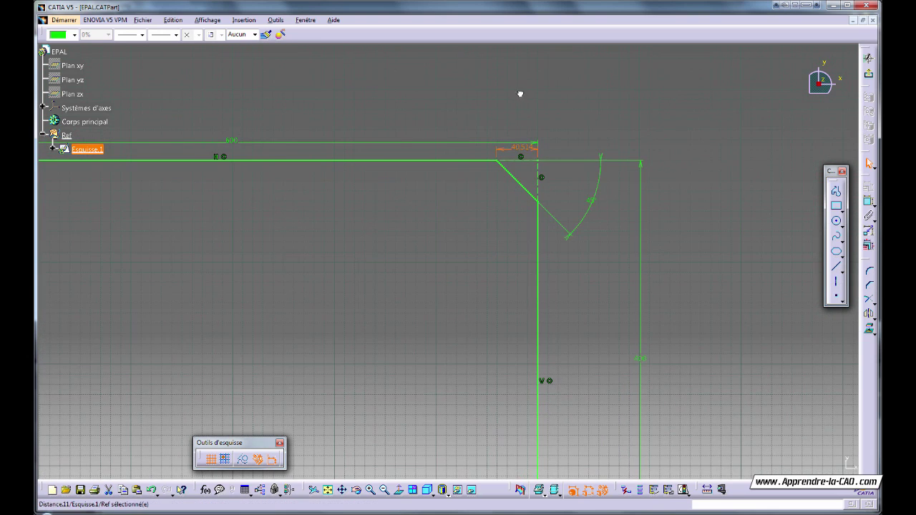
pyautogui.moveTo(504, 141); pyautogui.dragTo(505, 108)
pyautogui.click(535, 144)
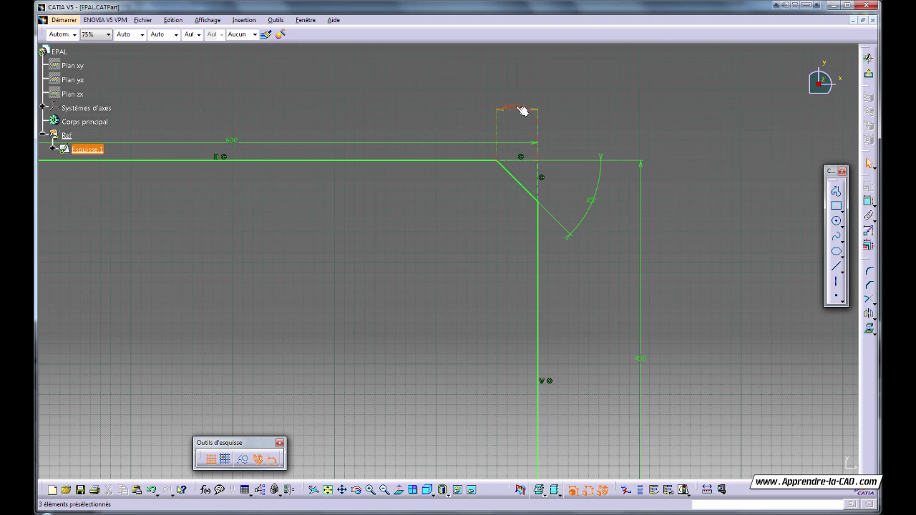
# Set the chamfer's length to 30 mm and leave the reference sketch.
pyautogui.doubleClick(522, 113)
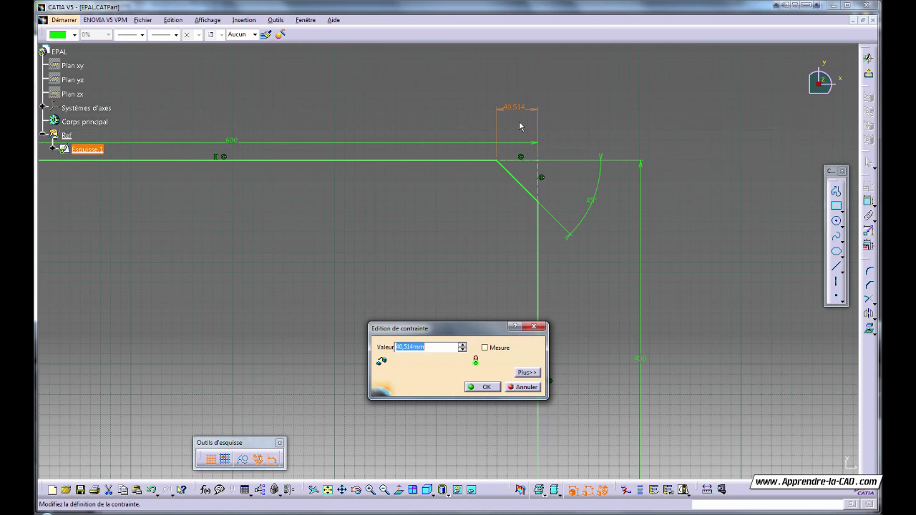
pyautogui.write('30')
pyautogui.press('Return')
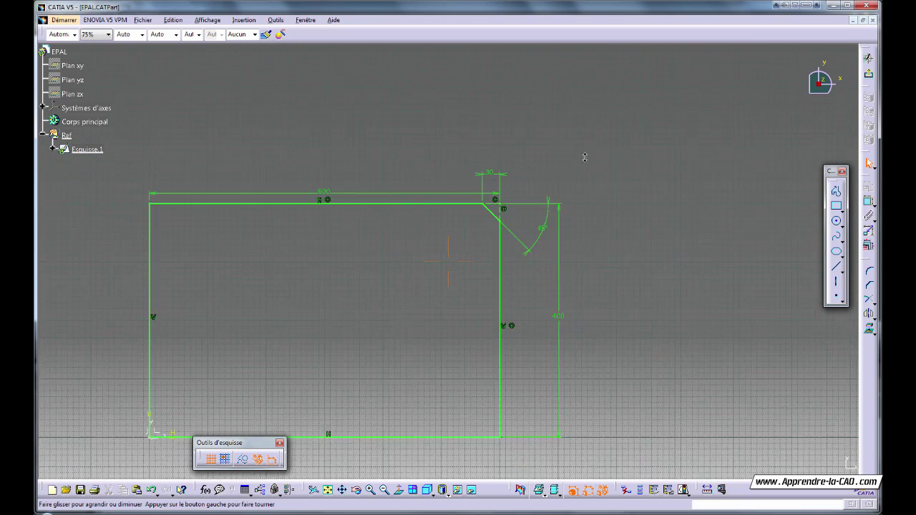
pyautogui.click(869, 76)
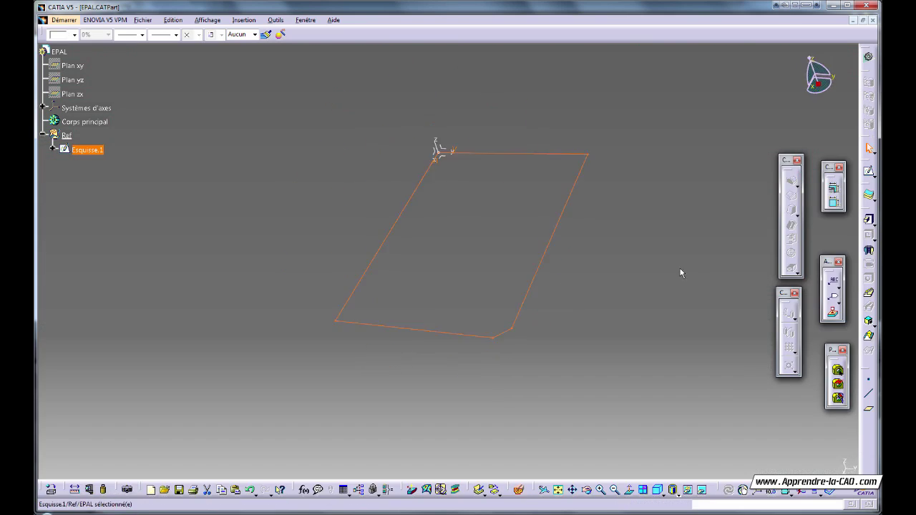
pyautogui.click(603, 300)
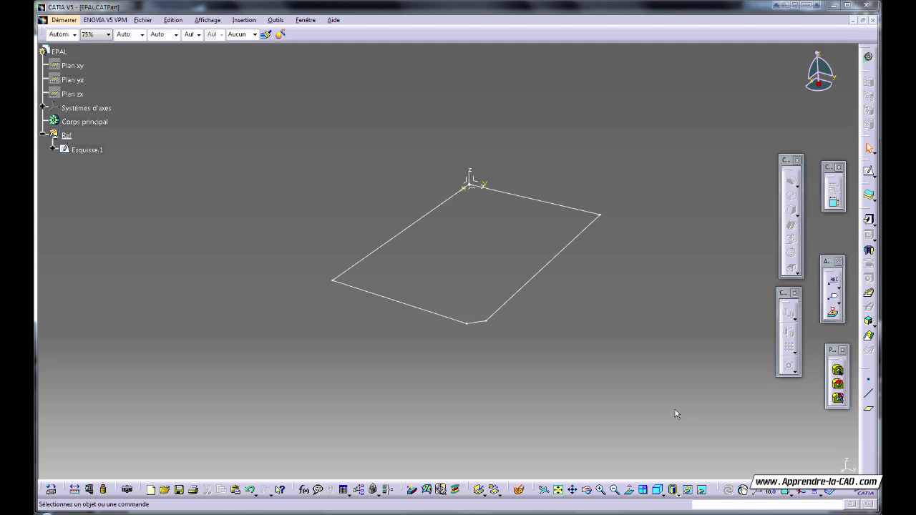
# Create a reference plane offset 22 mm above the axis system's XY plane.
pyautogui.click(866, 410)
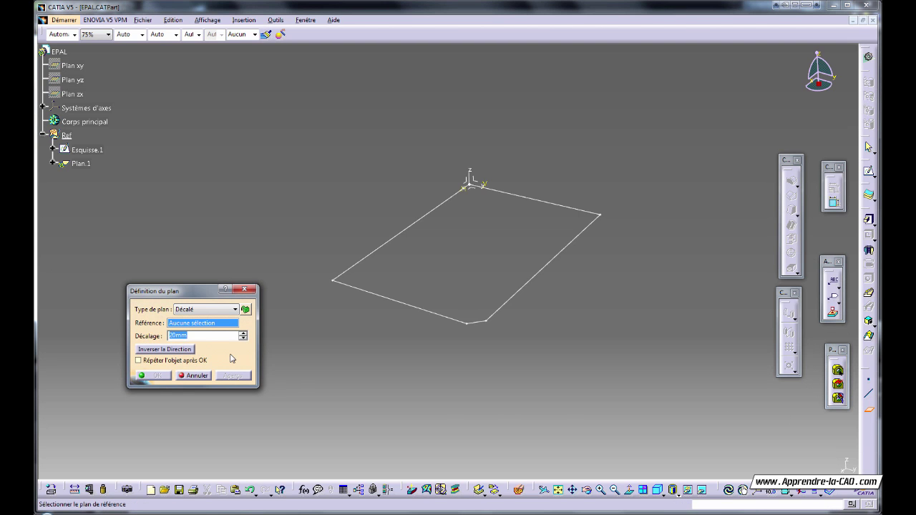
pyautogui.click(476, 191)
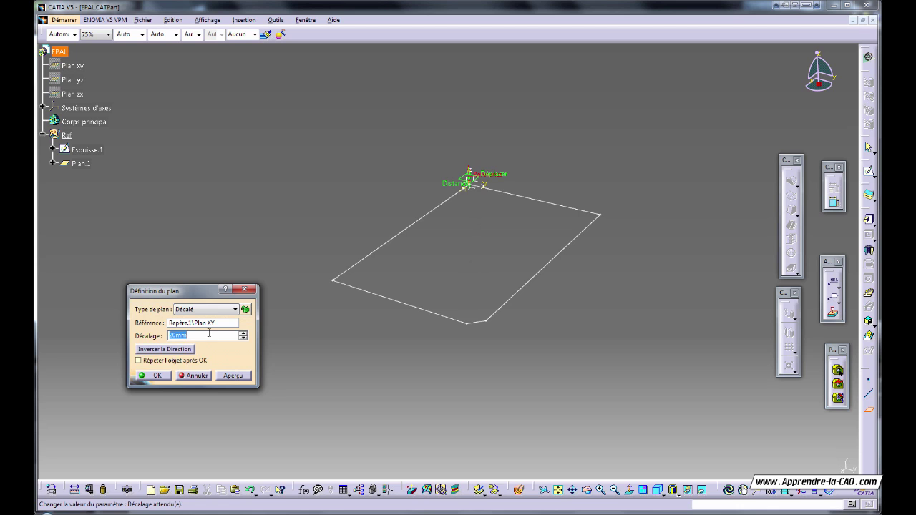
pyautogui.write('10')
pyautogui.press('Return')
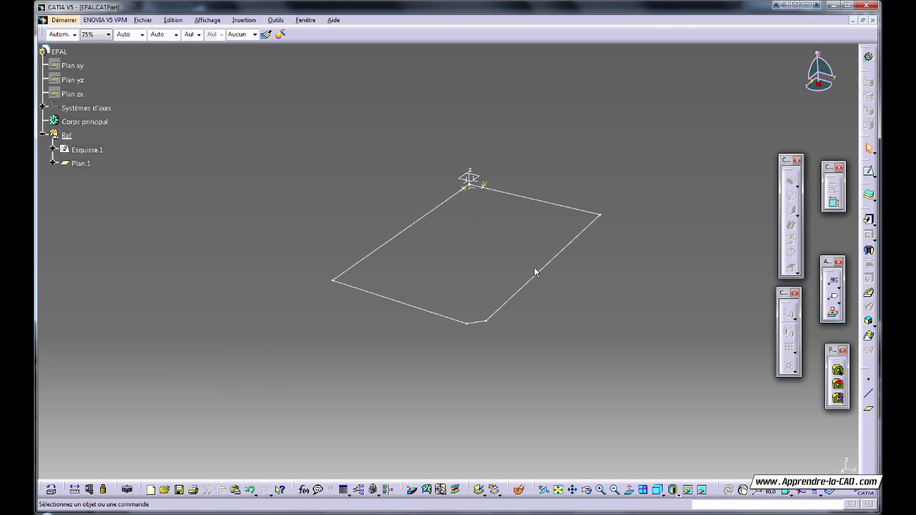
# Create a second reference plane offset 78 mm above the first offset plane, Plan.1.
pyautogui.click(867, 409)
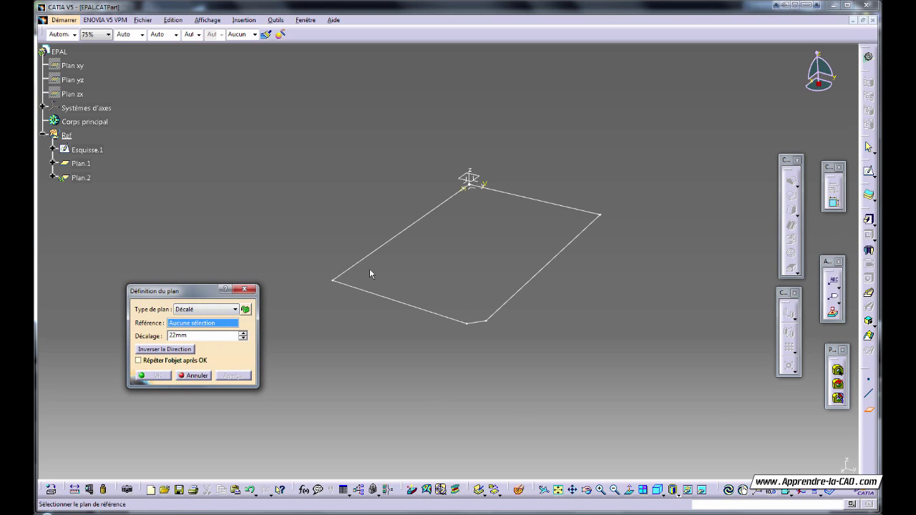
pyautogui.click(481, 174)
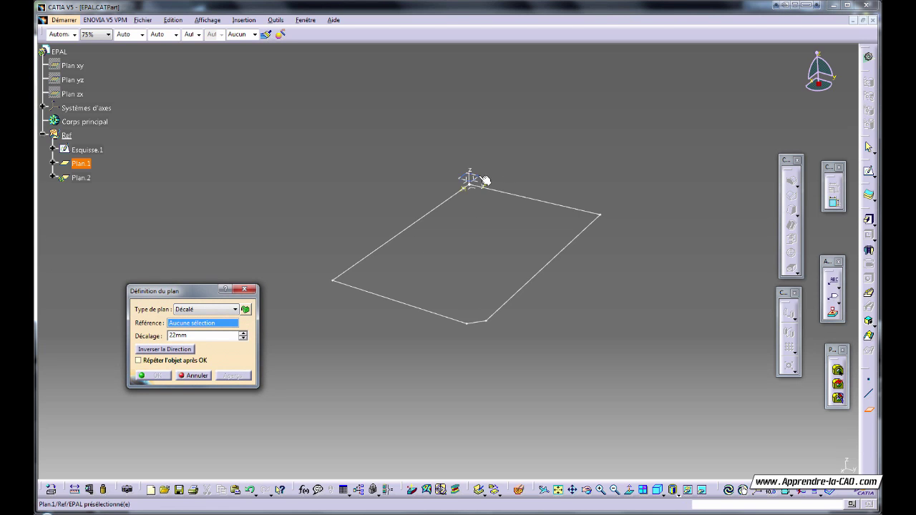
pyautogui.doubleClick(197, 335)
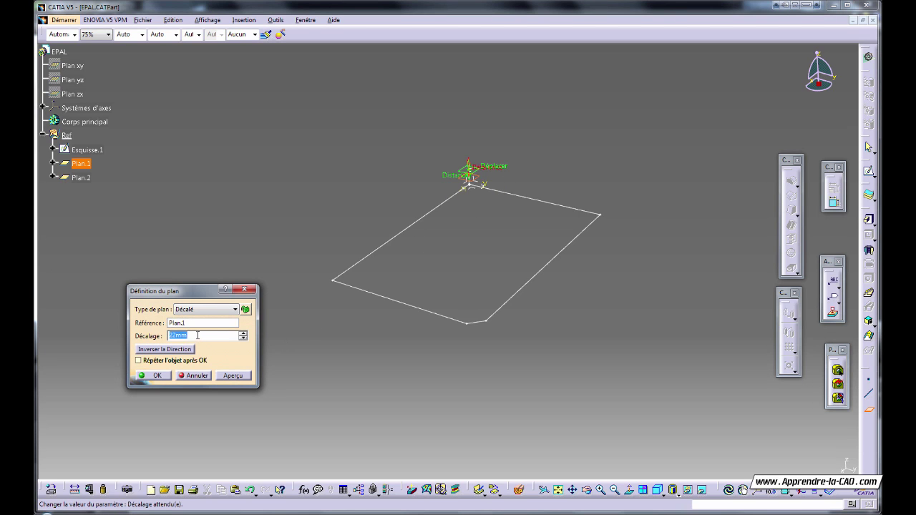
pyautogui.write('78mm')
pyautogui.press('Return')
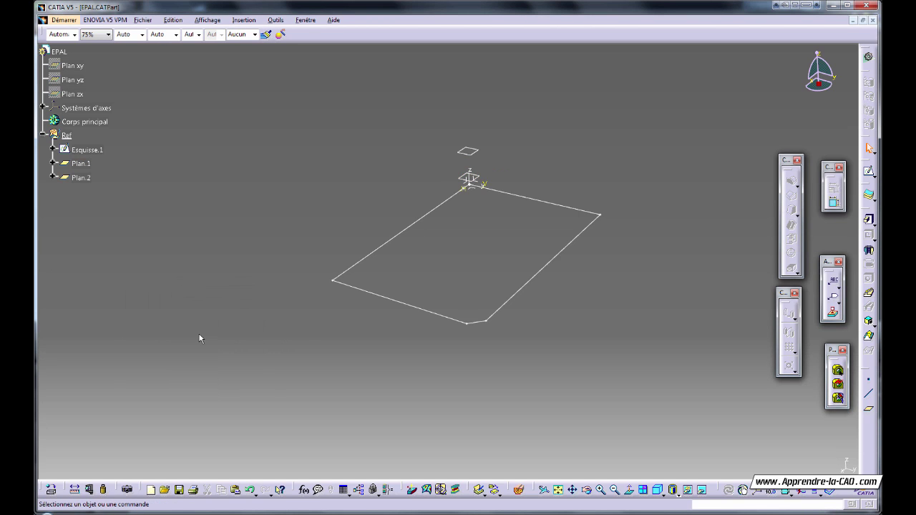
# Create a third reference plane offset 22 mm above the second offset plane, Plan.2.
pyautogui.click(868, 408)
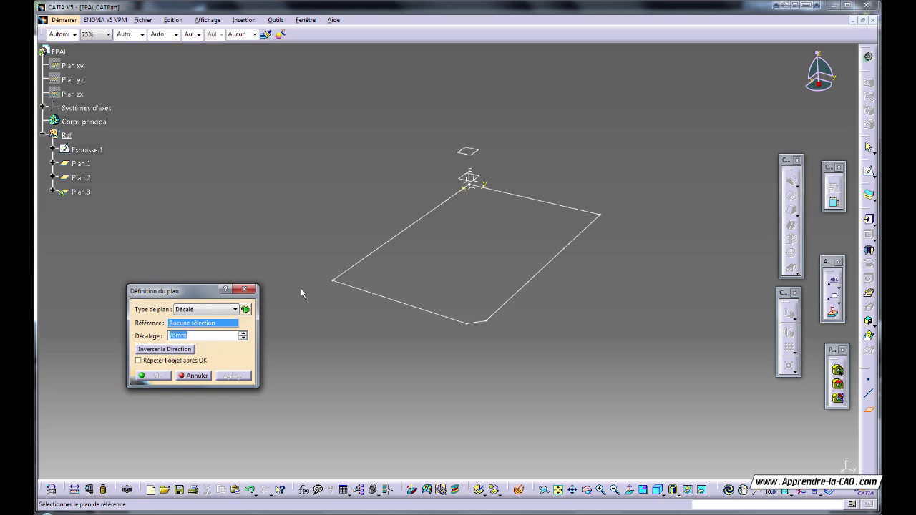
pyautogui.click(468, 178)
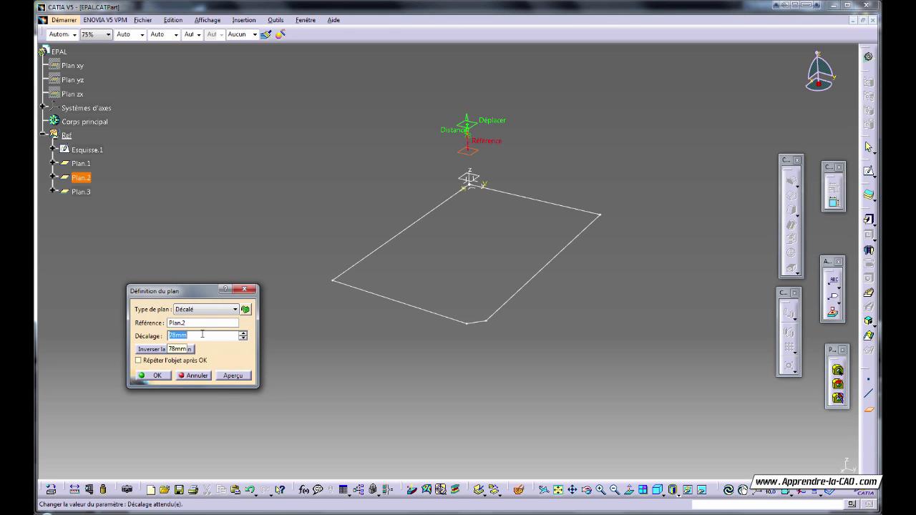
pyautogui.write('20')
pyautogui.press('Return')
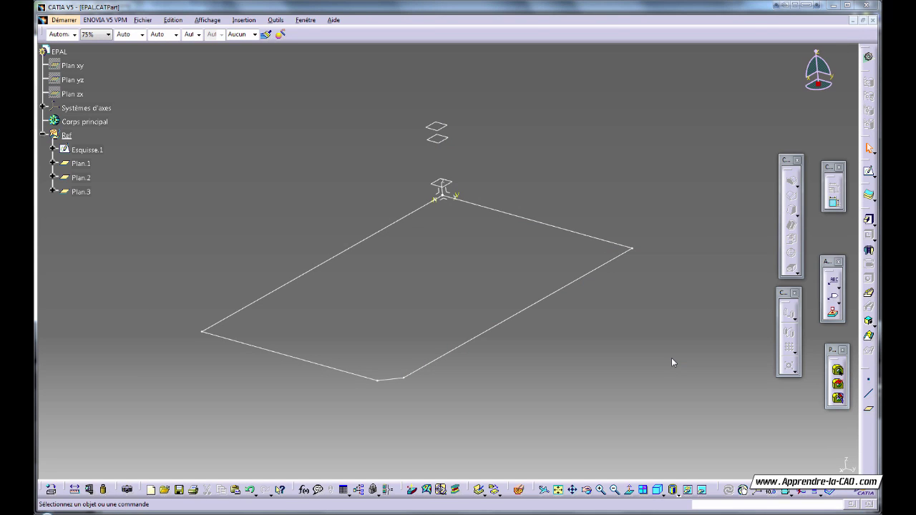
# Define Corps principal as the work object and start a sketch on the axis system's YZ plane.
pyautogui.rightClick(88, 124)
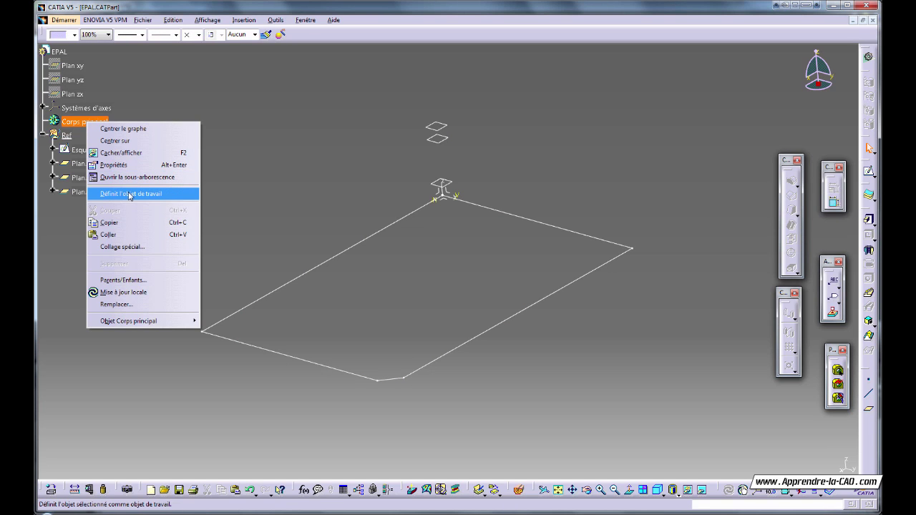
pyautogui.click(148, 194)
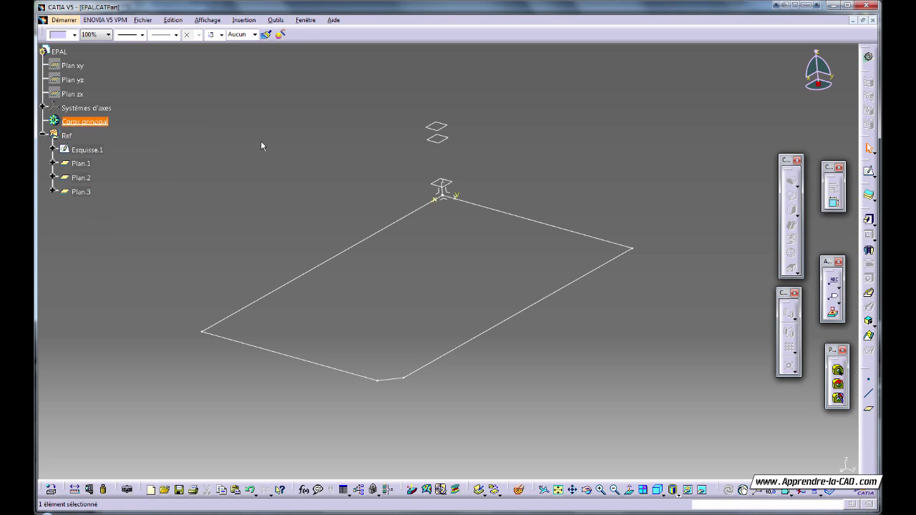
pyautogui.click(352, 143)
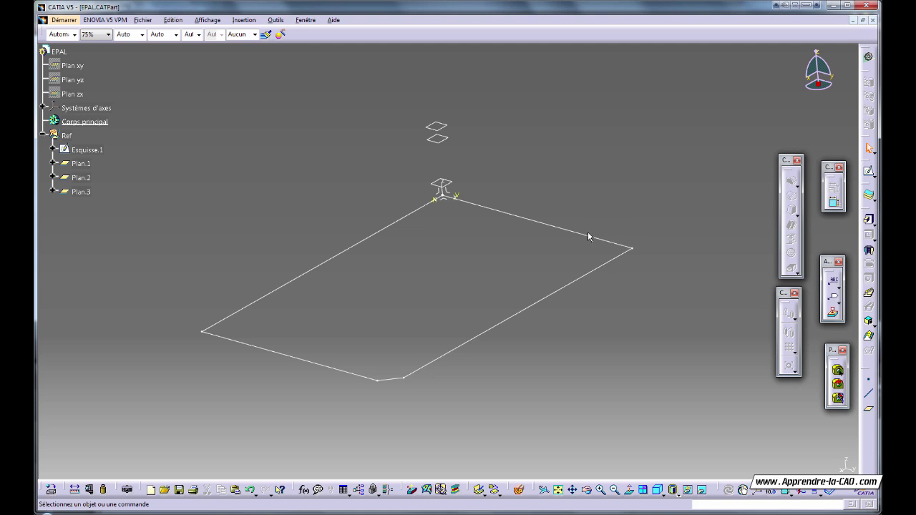
pyautogui.click(449, 191)
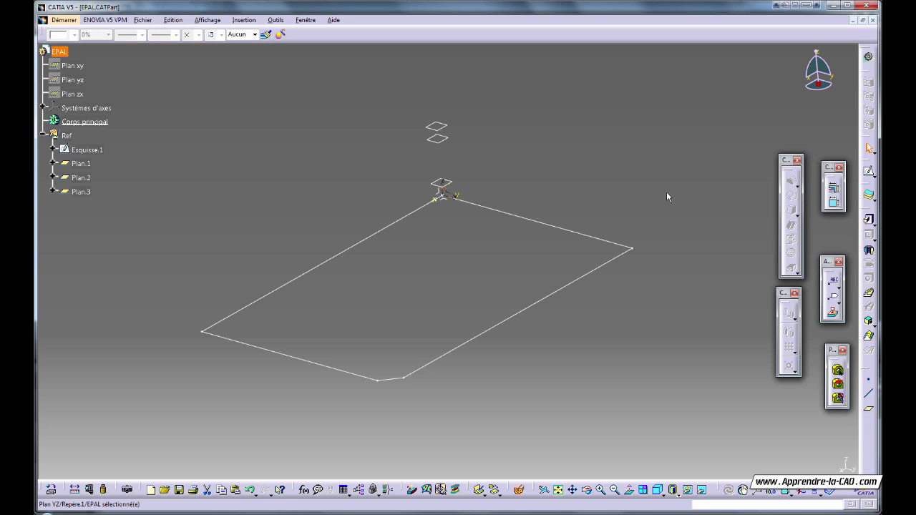
pyautogui.click(869, 173)
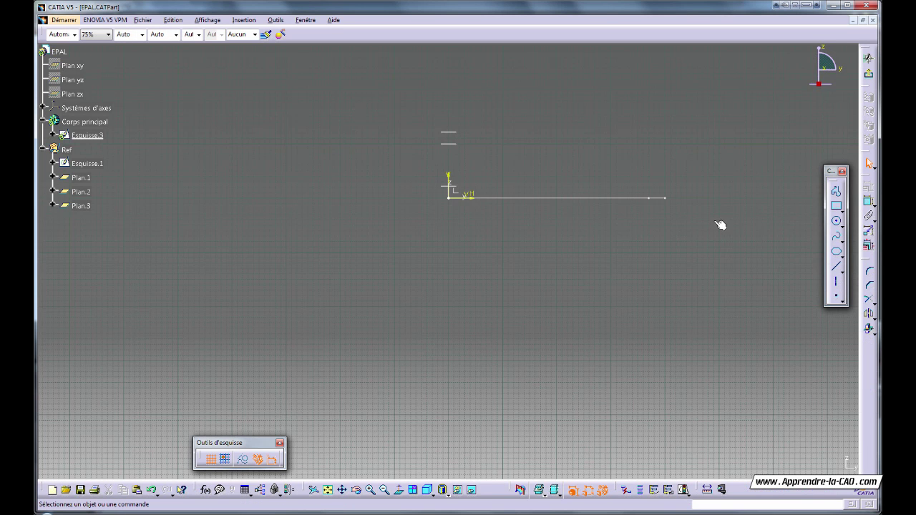
# Intersect the lowest offset plane, Plan.1, with the sketch plane and project the reference outline's 400 mm edge along the Y axis into the sketch.
pyautogui.moveTo(497, 225)
pyautogui.mouseDown(button='middle')
pyautogui.moveTo(454, 237)
pyautogui.moveTo(385, 279)
pyautogui.moveTo(480, 280)
pyautogui.moveTo(450, 319)
pyautogui.moveTo(513, 301)
pyautogui.moveTo(317, 291)
pyautogui.moveTo(503, 274)
pyautogui.moveTo(310, 305)
pyautogui.moveTo(518, 273)
pyautogui.moveTo(522, 348)
pyautogui.moveTo(516, 301)
pyautogui.moveTo(529, 343)
pyautogui.moveTo(543, 324)
pyautogui.moveTo(458, 364)
pyautogui.moveTo(469, 354)
pyautogui.moveTo(463, 336)
pyautogui.mouseUp(button='middle')
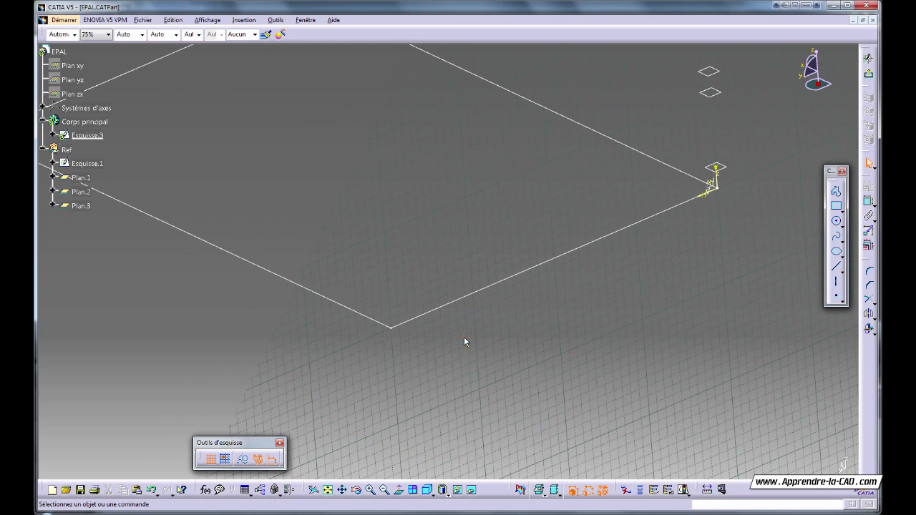
pyautogui.click(867, 332)
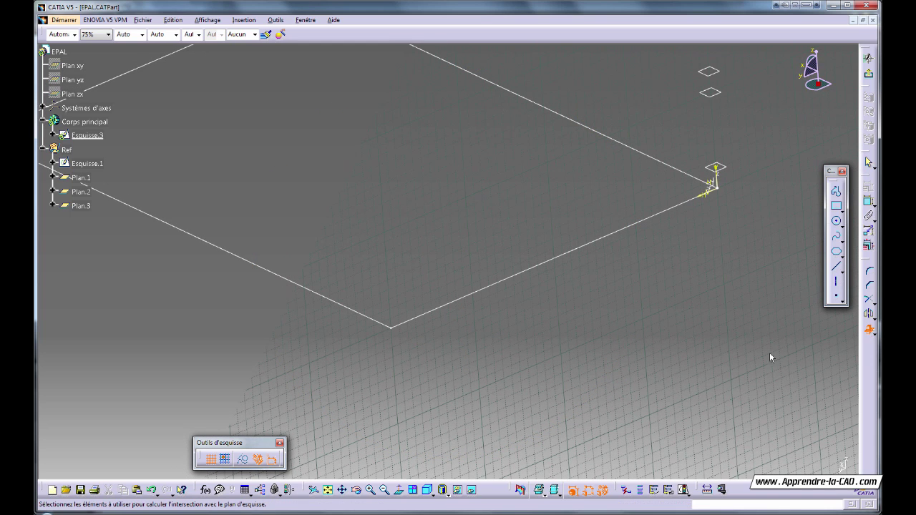
pyautogui.click(730, 169)
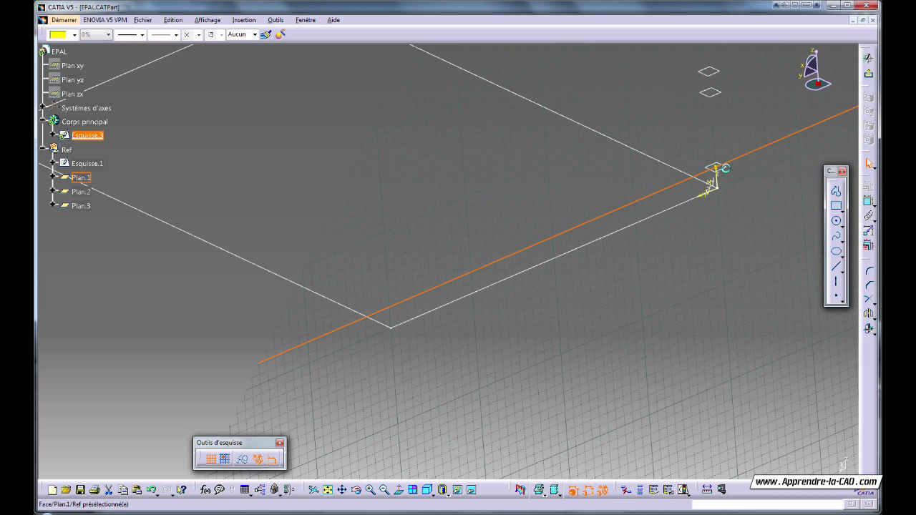
pyautogui.moveTo(691, 326); pyautogui.dragTo(641, 342, button='middle')
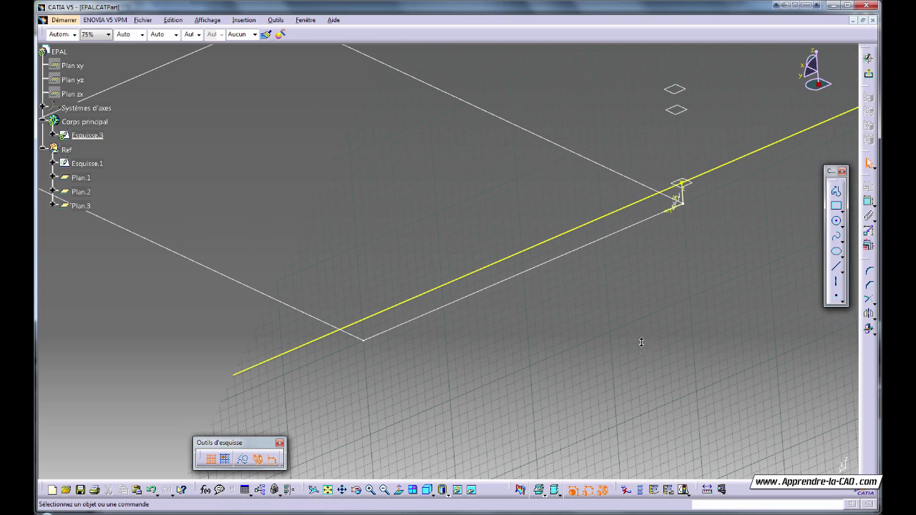
pyautogui.click(873, 333)
pyautogui.click(846, 349)
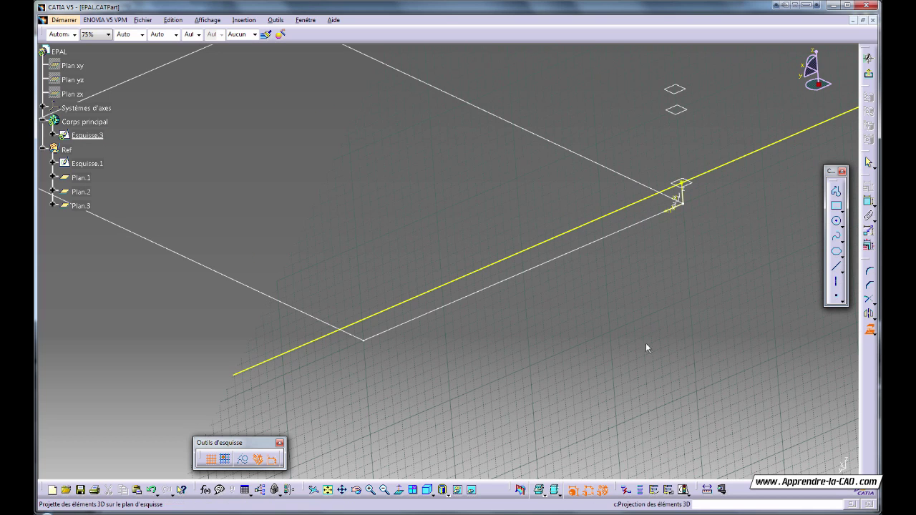
pyautogui.click(497, 290)
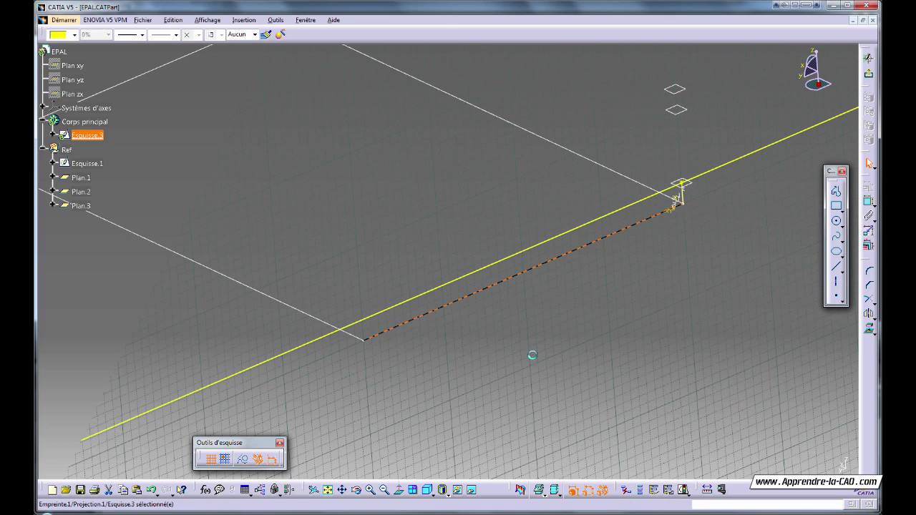
# Draw two vertical lines from the projected edge to the plane intersection, one at the end away from the origin and one about 91 mm inward.
pyautogui.click(836, 266)
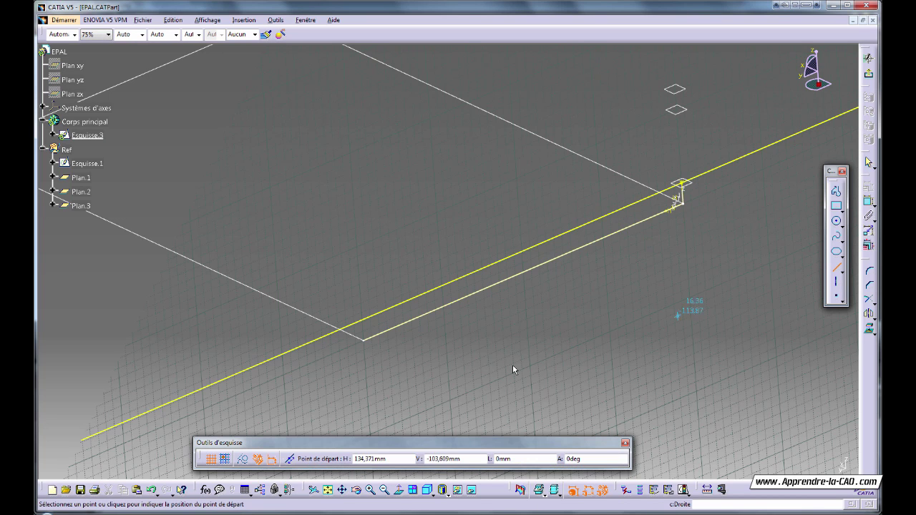
pyautogui.click(368, 344)
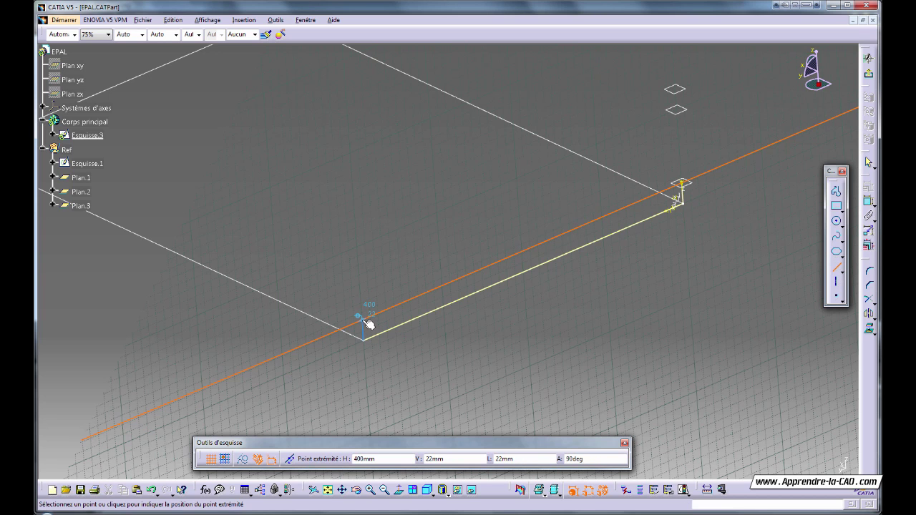
pyautogui.click(368, 324)
pyautogui.moveTo(443, 365); pyautogui.dragTo(512, 358, button='middle')
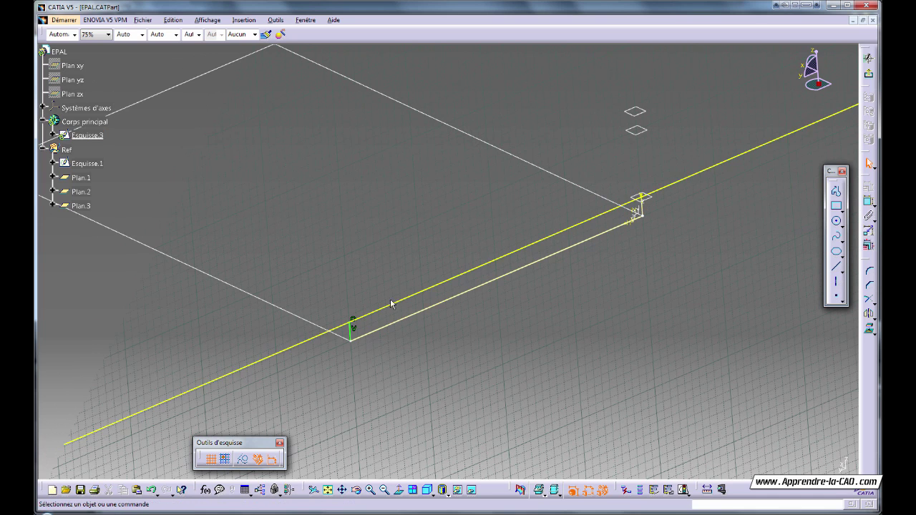
pyautogui.click(836, 267)
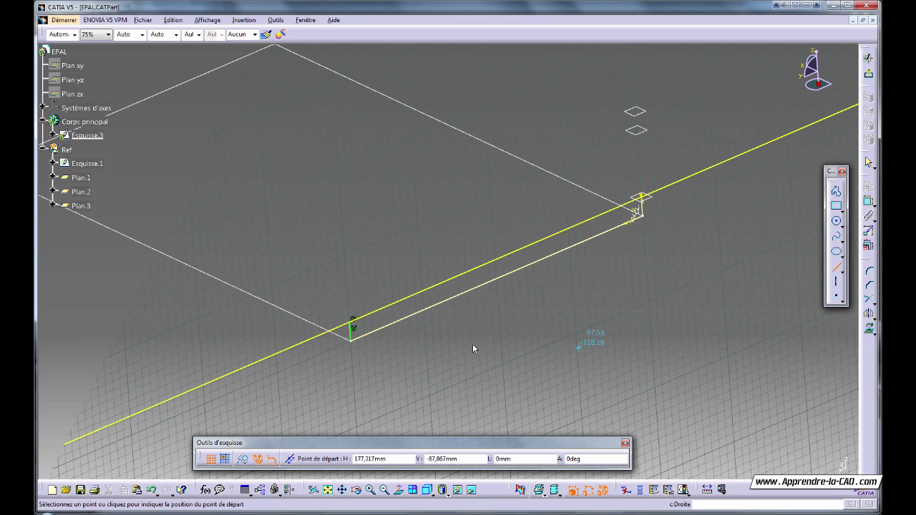
pyautogui.click(421, 314)
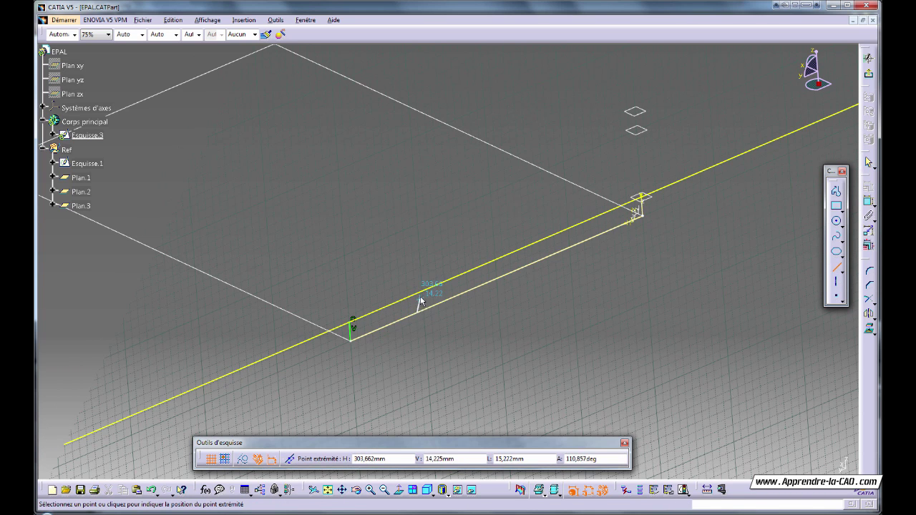
pyautogui.click(421, 299)
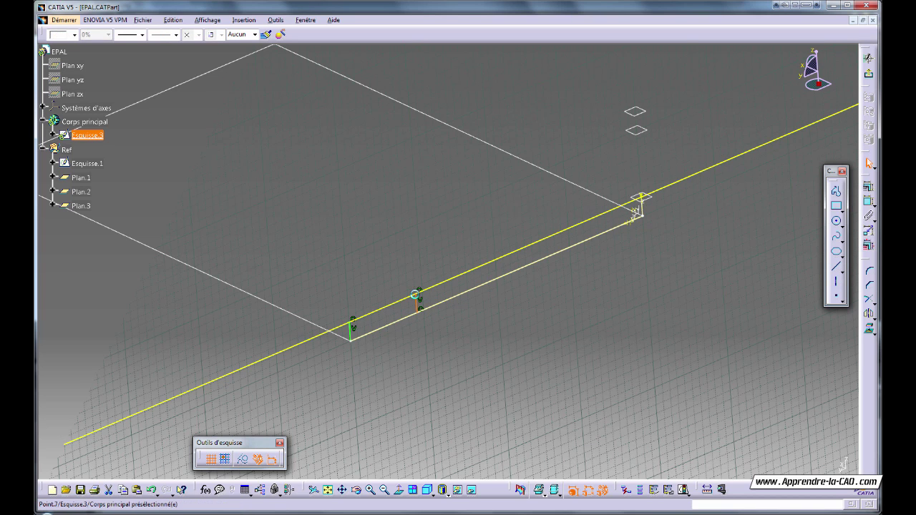
# Dimension the distance between the two vertical lines and set it to 100 mm.
pyautogui.click(869, 201)
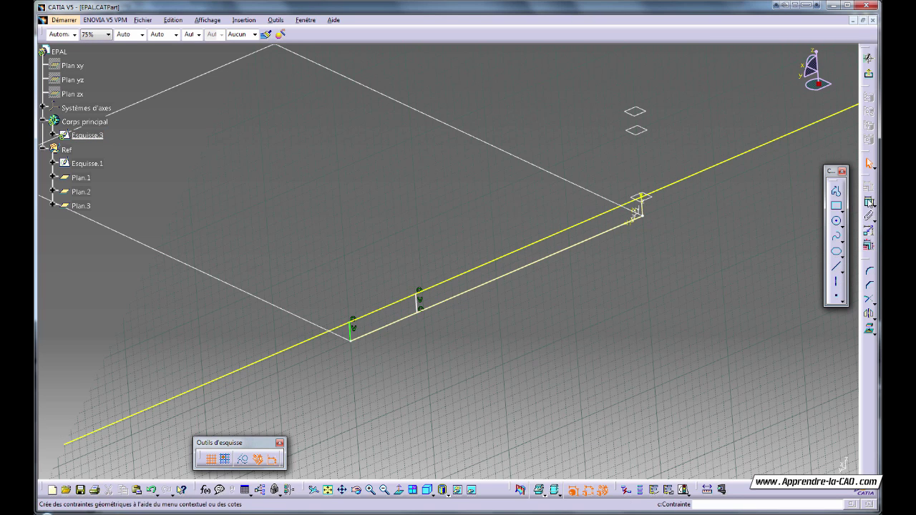
pyautogui.click(354, 331)
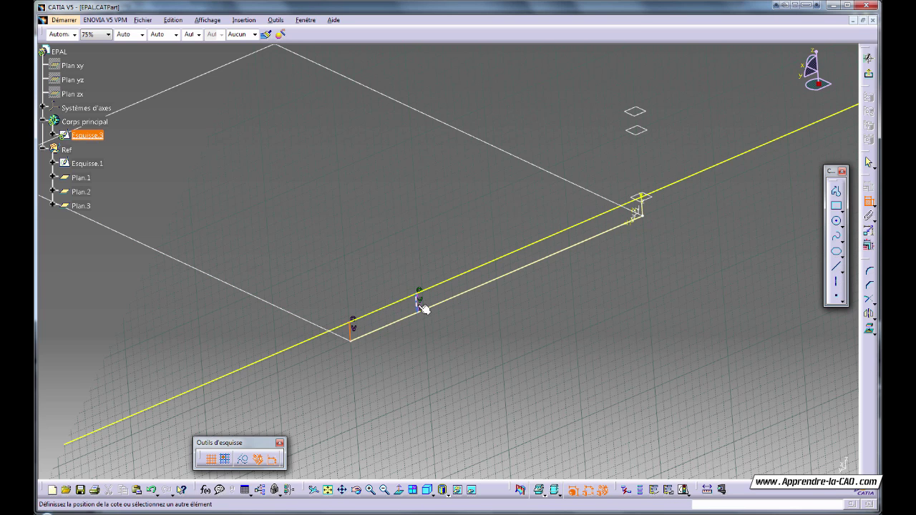
pyautogui.click(420, 310)
pyautogui.doubleClick(404, 348)
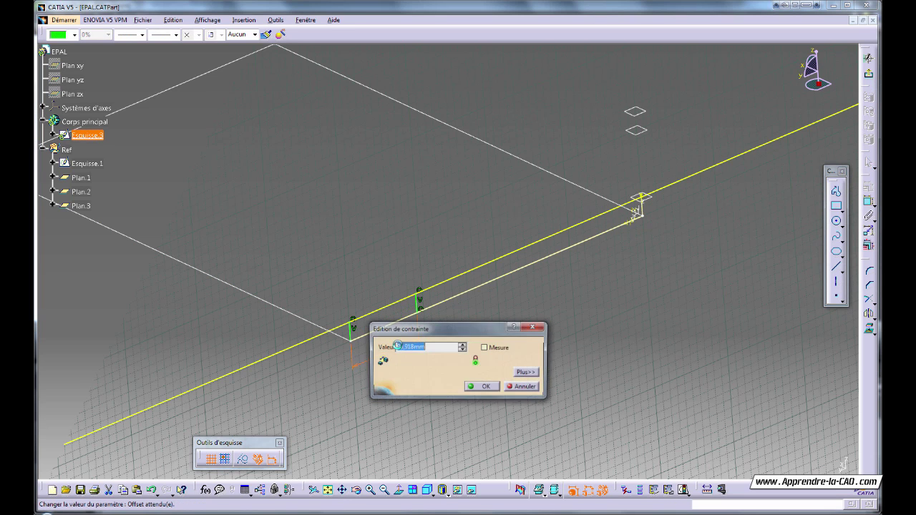
pyautogui.write('100mm')
pyautogui.press('Return')
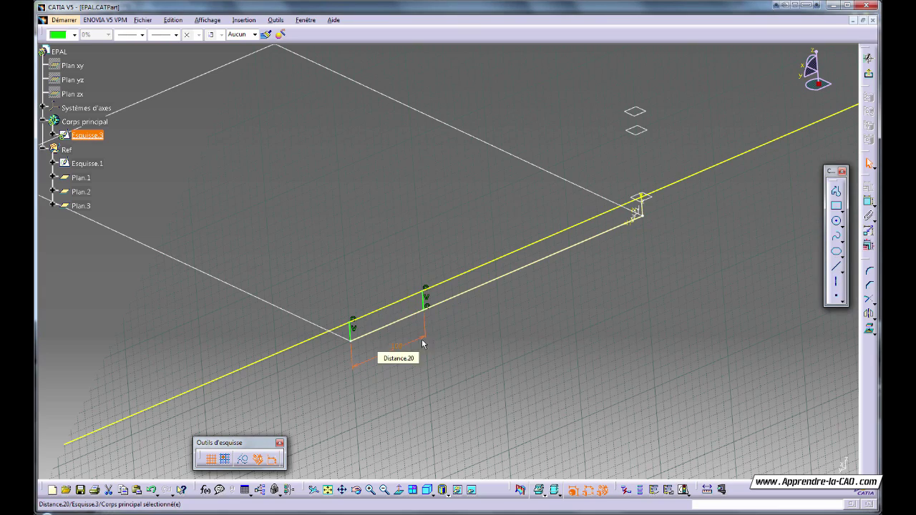
# Trim the plane intersection line and the projected edge to the two vertical lines, closing the 100 mm wide board profile.
pyautogui.moveTo(535, 328)
pyautogui.mouseDown(button='middle')
pyautogui.moveTo(542, 319)
pyautogui.moveTo(520, 326)
pyautogui.moveTo(546, 313)
pyautogui.moveTo(612, 309)
pyautogui.mouseUp(button='middle')
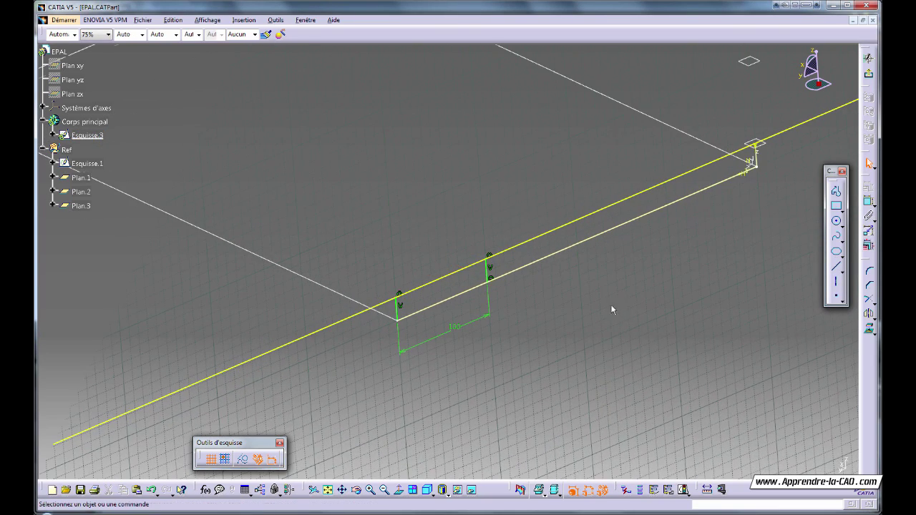
pyautogui.click(869, 299)
pyautogui.click(399, 311)
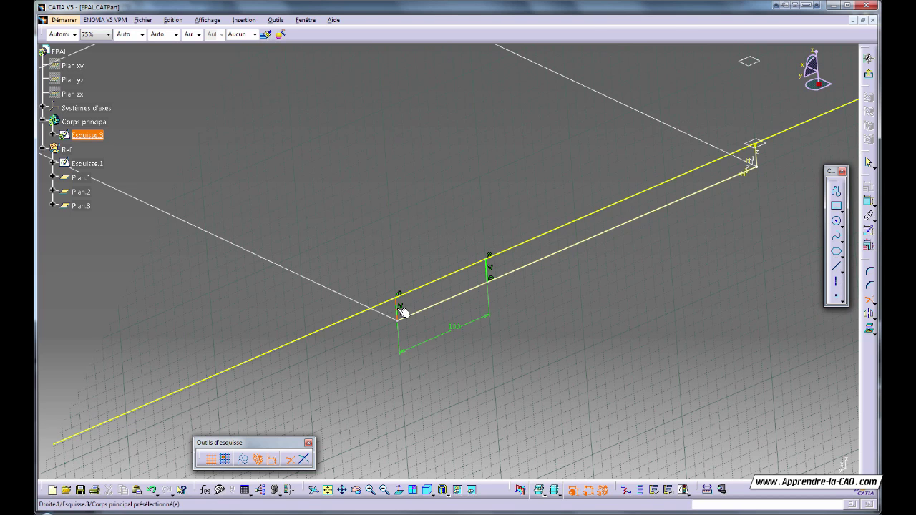
pyautogui.click(486, 266)
pyautogui.click(491, 269)
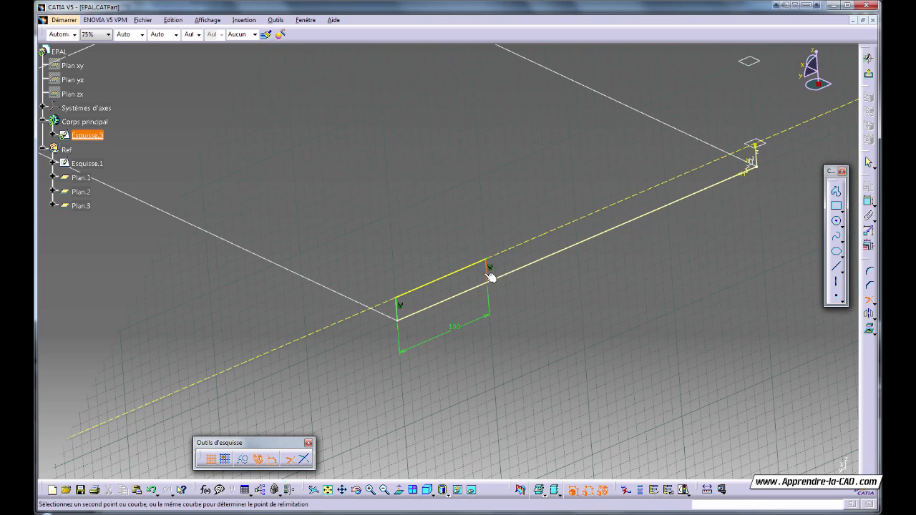
pyautogui.click(473, 289)
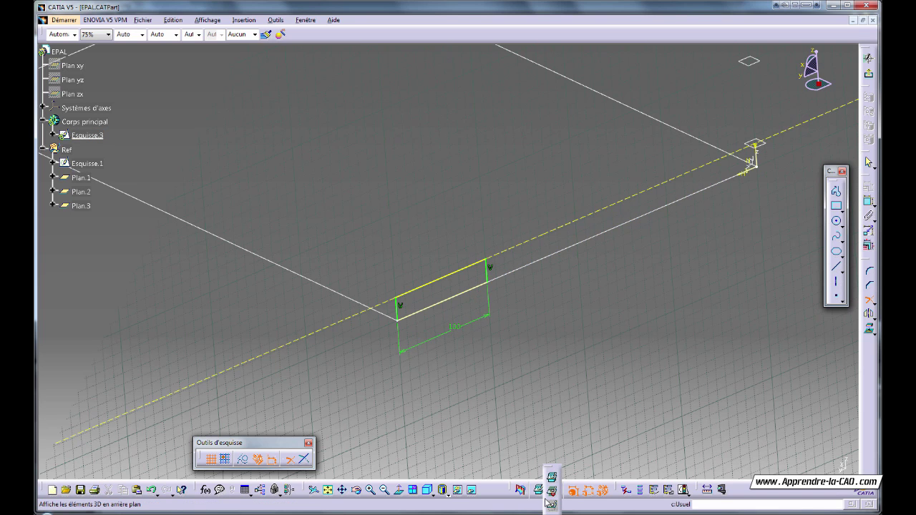
# Check the board profile with the 3D background elements temporarily hidden, and exit the sketch.
pyautogui.click(553, 491)
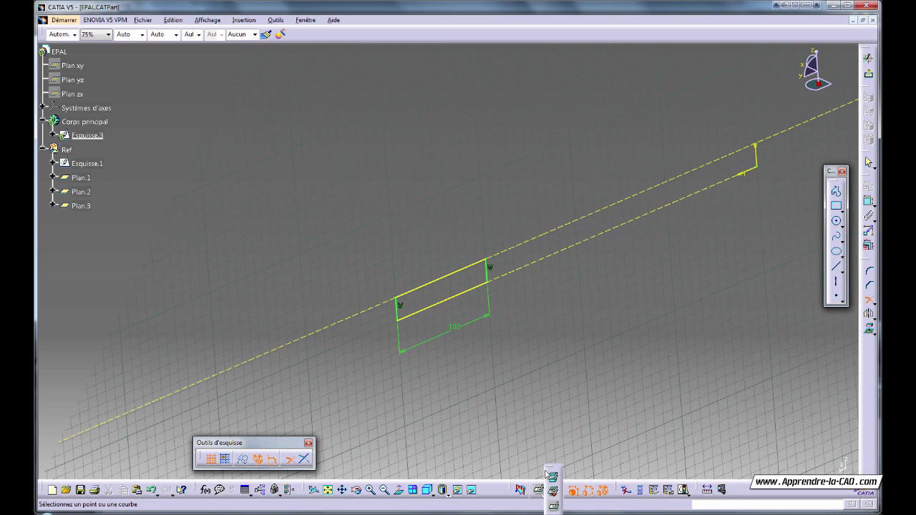
pyautogui.click(553, 490)
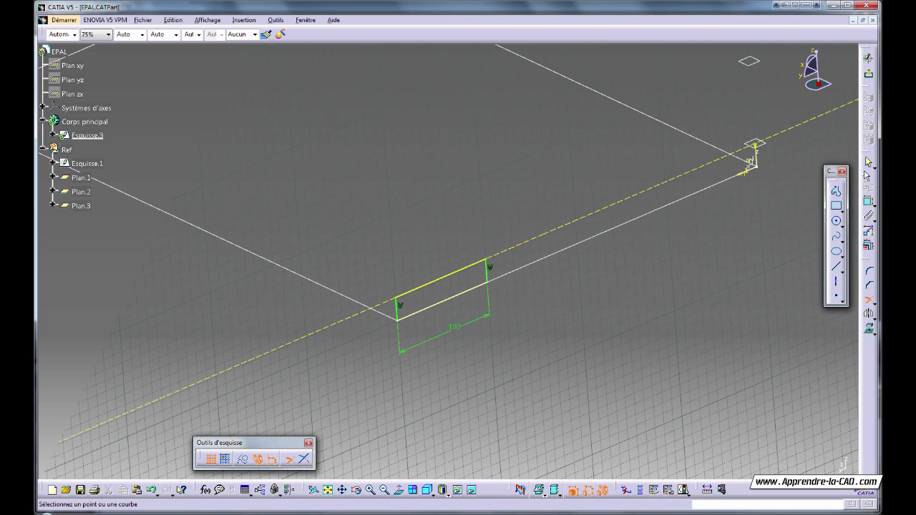
pyautogui.click(868, 73)
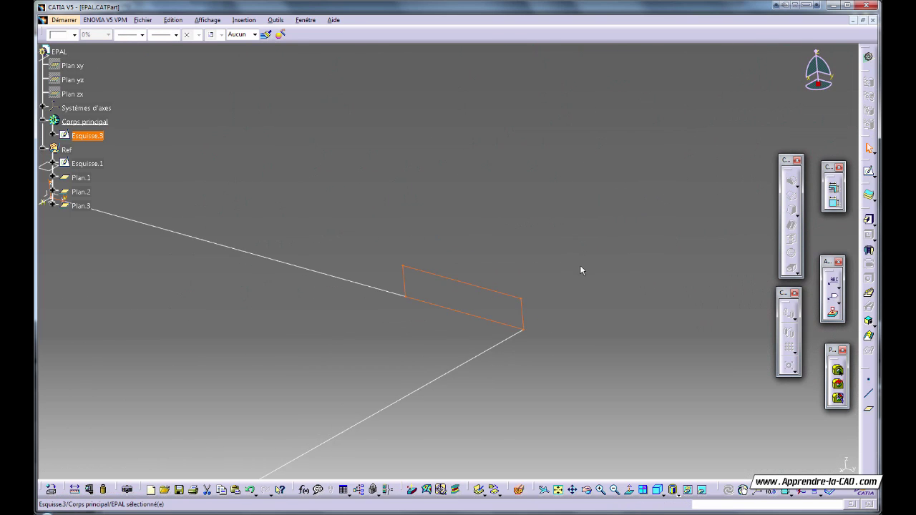
pyautogui.moveTo(581, 269)
pyautogui.mouseDown(button='middle')
pyautogui.moveTo(552, 348)
pyautogui.moveTo(641, 282)
pyautogui.mouseUp(button='middle')
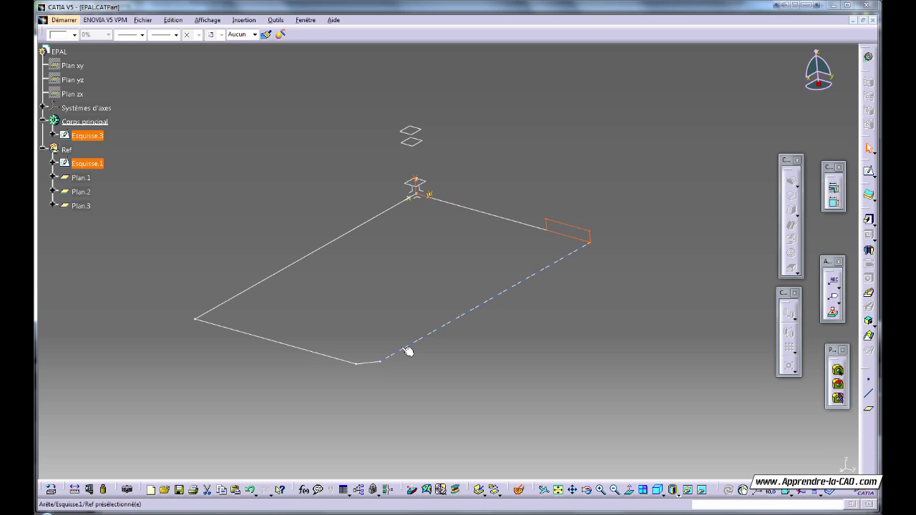
# Create a solid combine from the board profile Esquisse.3 and the reference outline Esquisse.1, both perpendicular to their profiles.
pyautogui.click(627, 348)
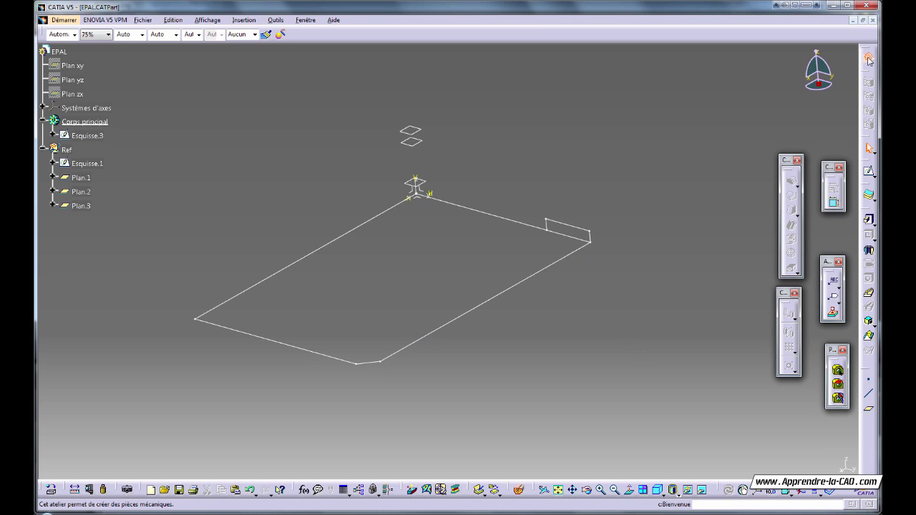
pyautogui.click(869, 324)
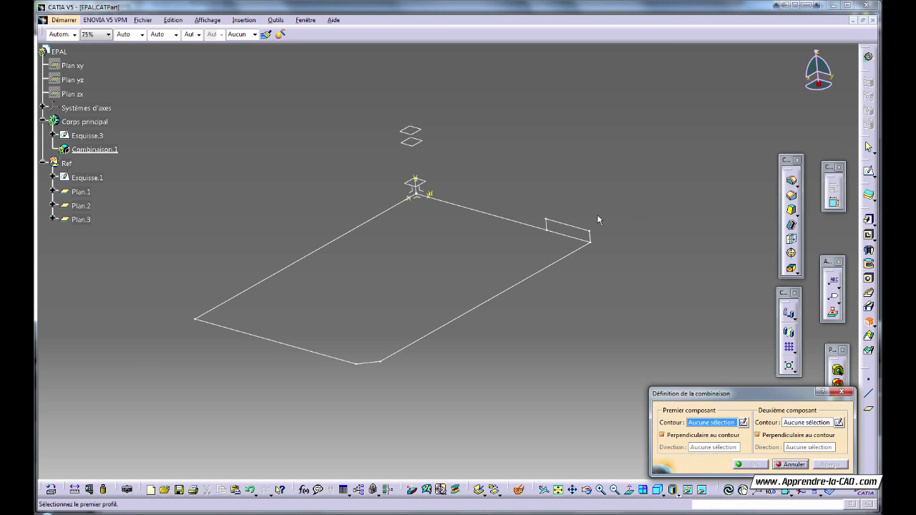
pyautogui.click(568, 228)
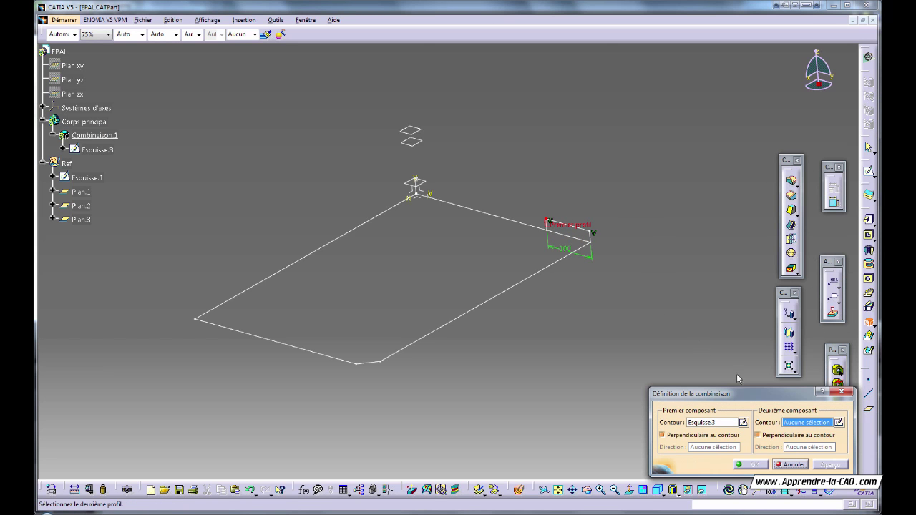
pyautogui.click(516, 287)
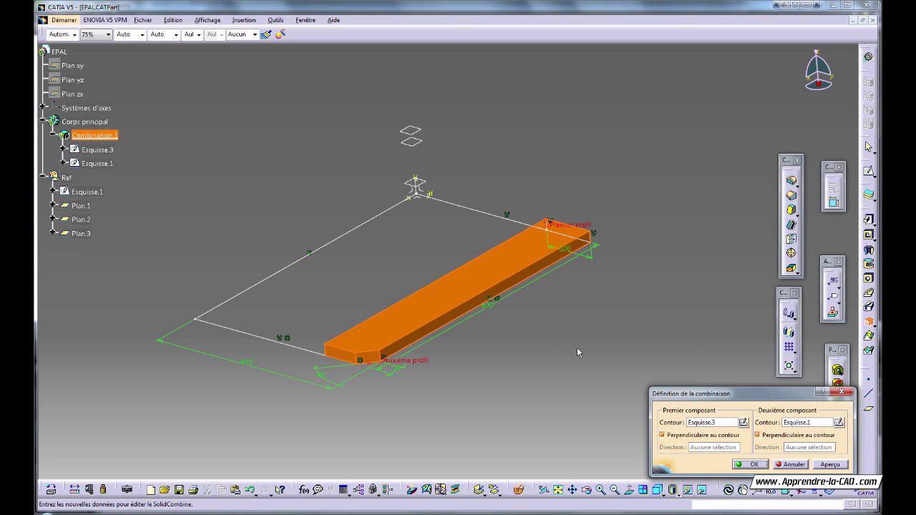
pyautogui.click(751, 464)
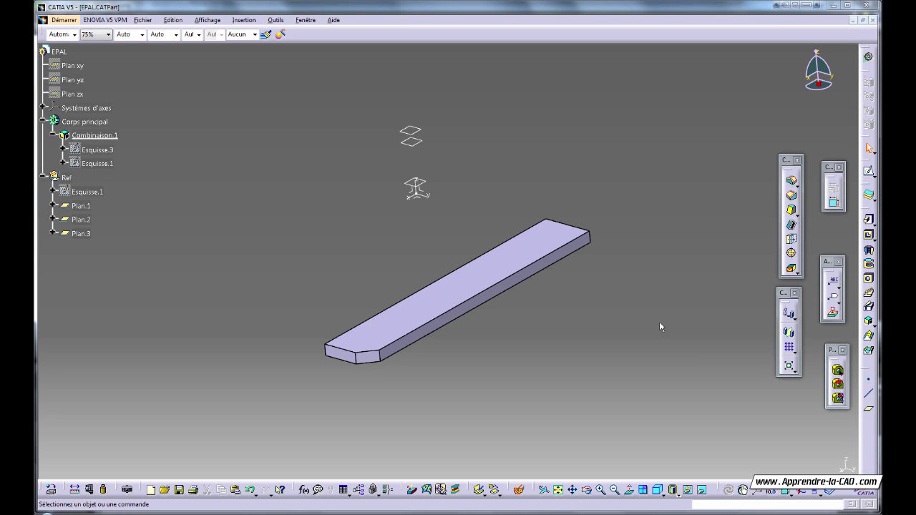
# Mirror the combined board solid about the axis system's YZ plane.
pyautogui.click(95, 137)
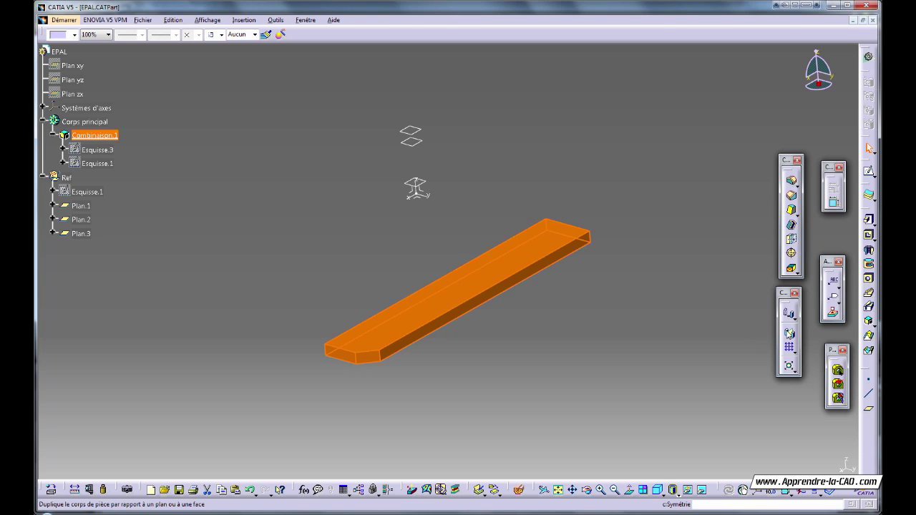
pyautogui.click(790, 333)
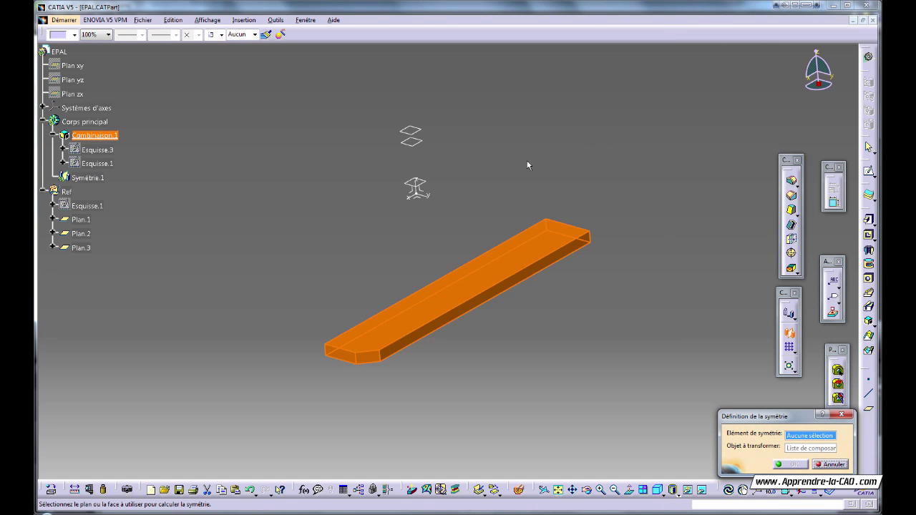
pyautogui.moveTo(597, 286); pyautogui.dragTo(445, 344, button='middle')
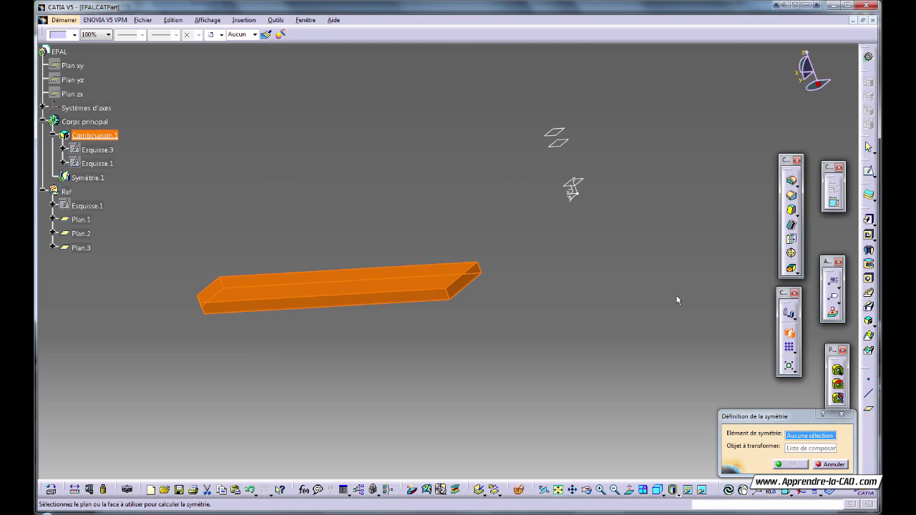
pyautogui.moveTo(474, 267); pyautogui.dragTo(639, 248, button='middle')
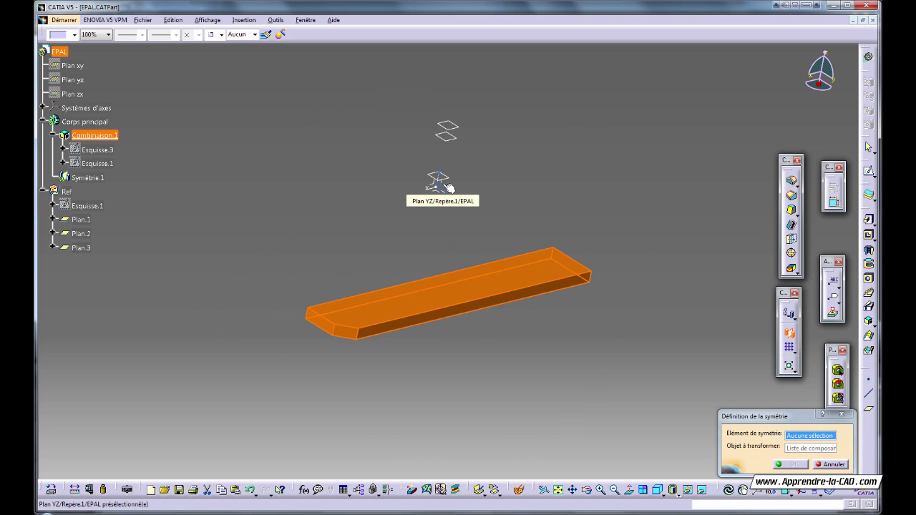
pyautogui.click(439, 186)
pyautogui.click(789, 464)
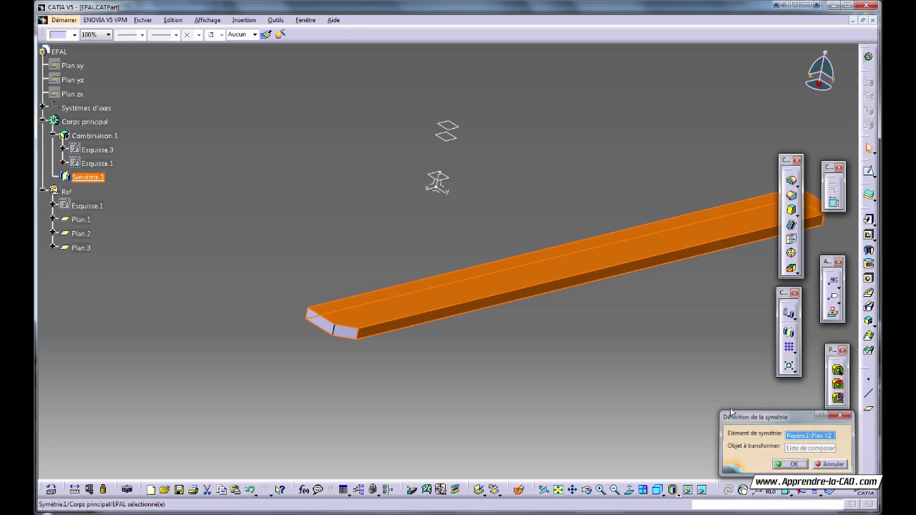
pyautogui.moveTo(597, 284); pyautogui.dragTo(521, 311, button='middle')
pyautogui.click(603, 344)
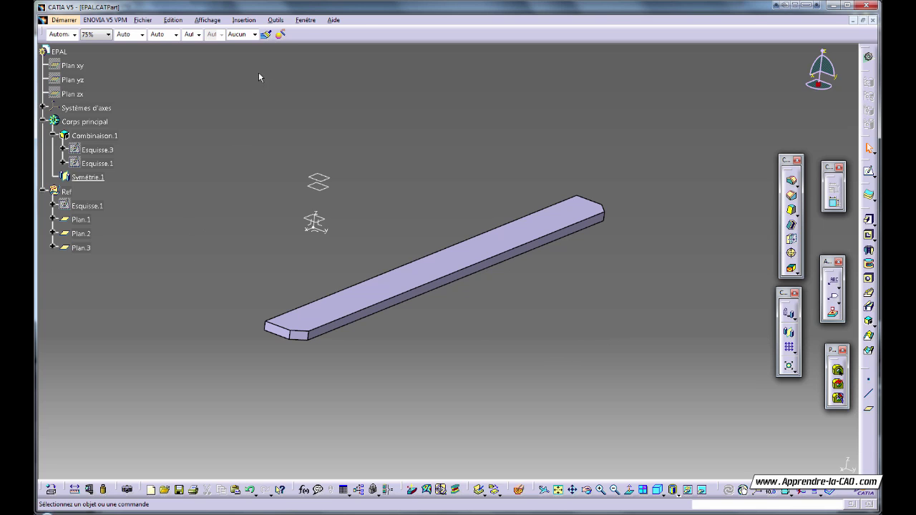
# Insert a new body into the part for the next pallet component.
pyautogui.click(244, 20)
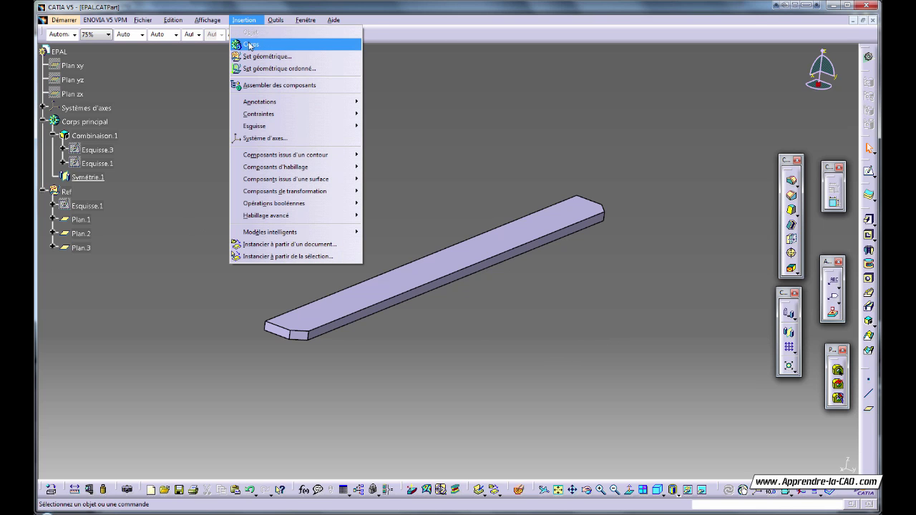
pyautogui.click(247, 41)
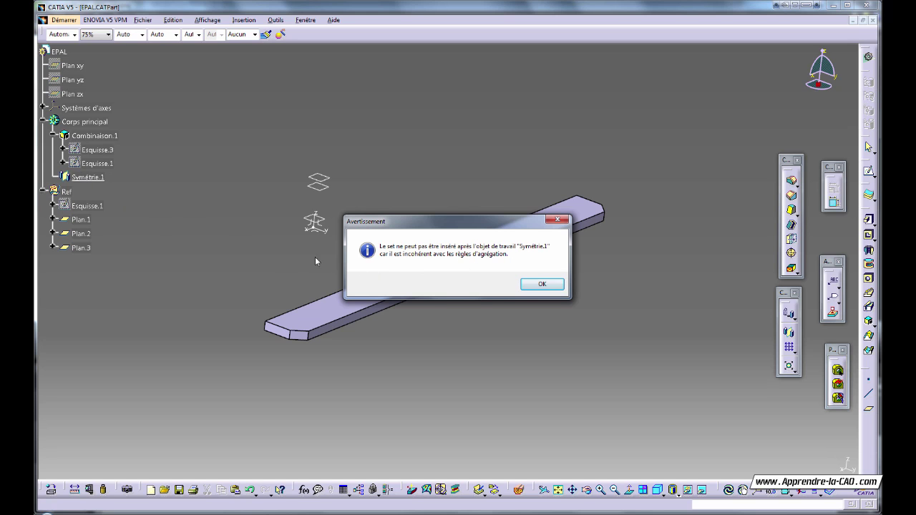
pyautogui.click(538, 284)
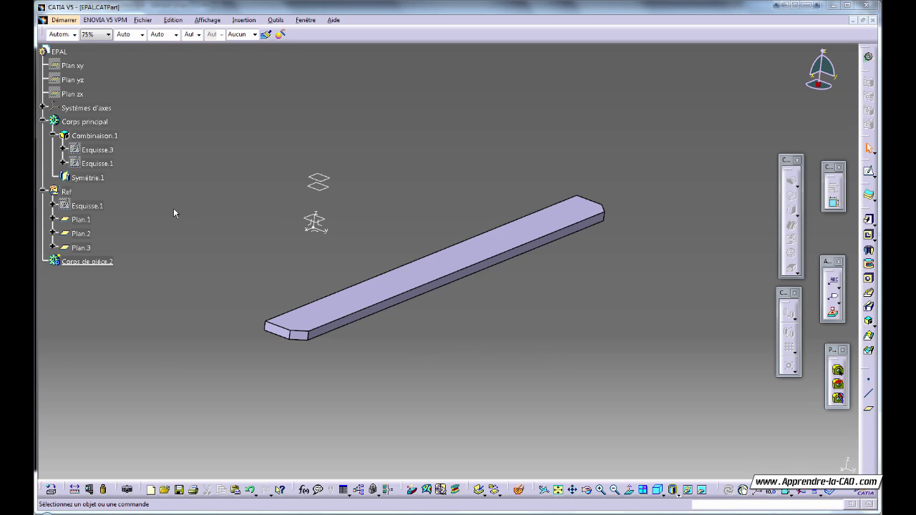
# Show the reference outline Esquisse.1 and start a sketch on the axis system's YZ plane.
pyautogui.rightClick(85, 206)
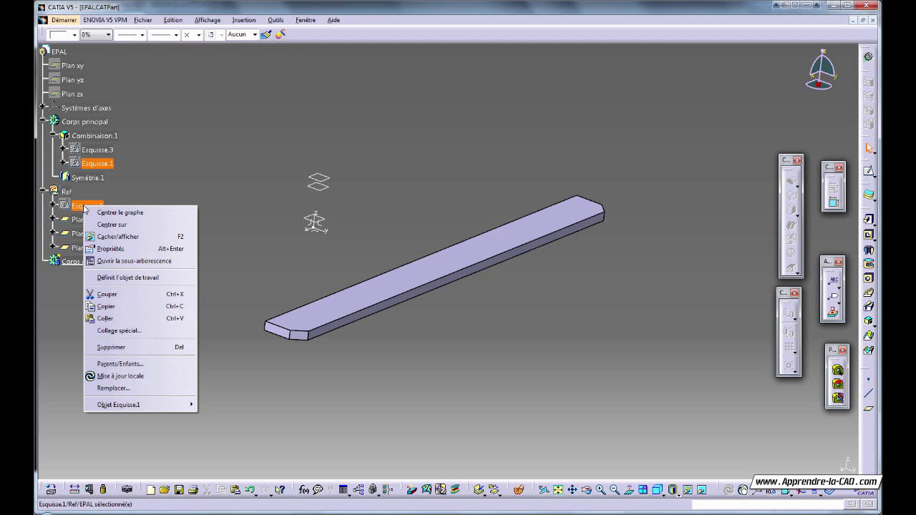
pyautogui.click(111, 237)
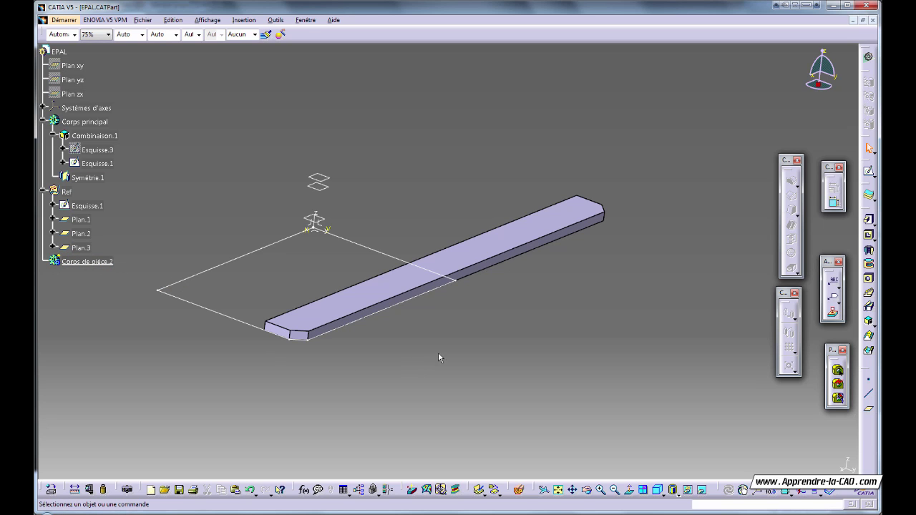
pyautogui.moveTo(437, 358); pyautogui.dragTo(527, 352, button='middle')
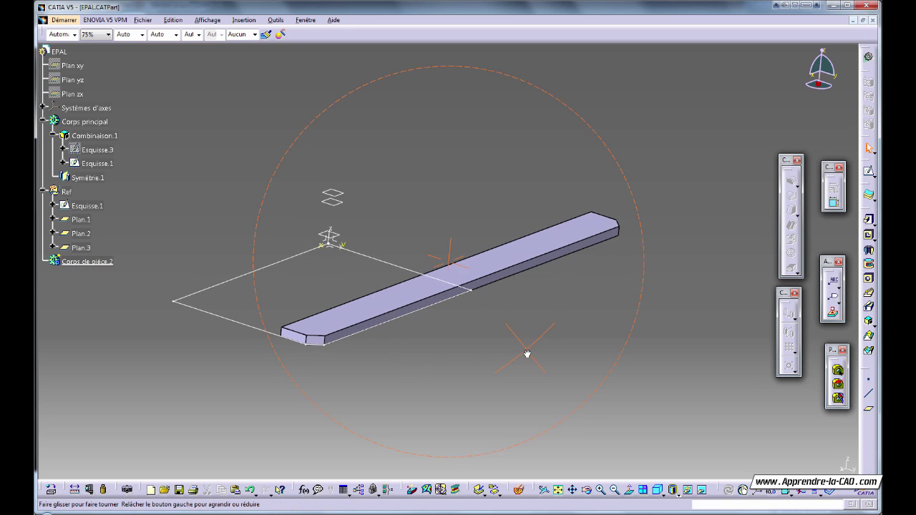
pyautogui.click(329, 238)
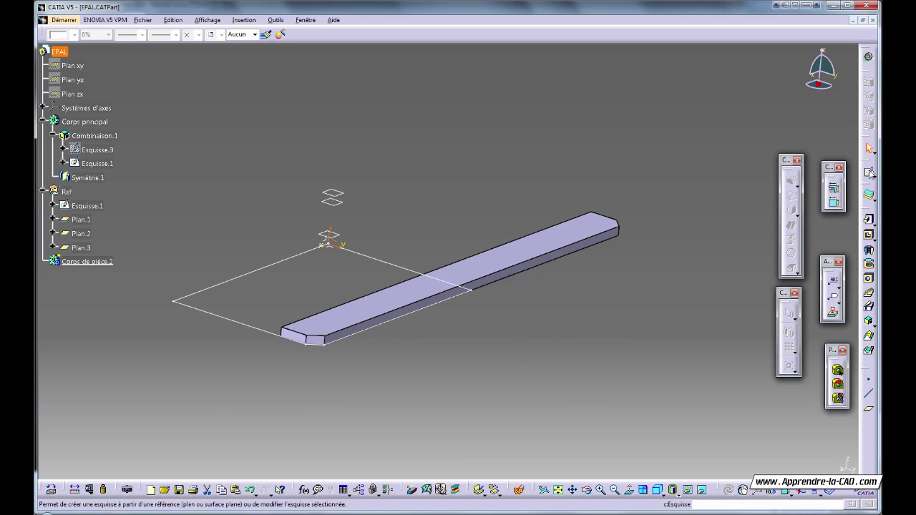
pyautogui.click(869, 172)
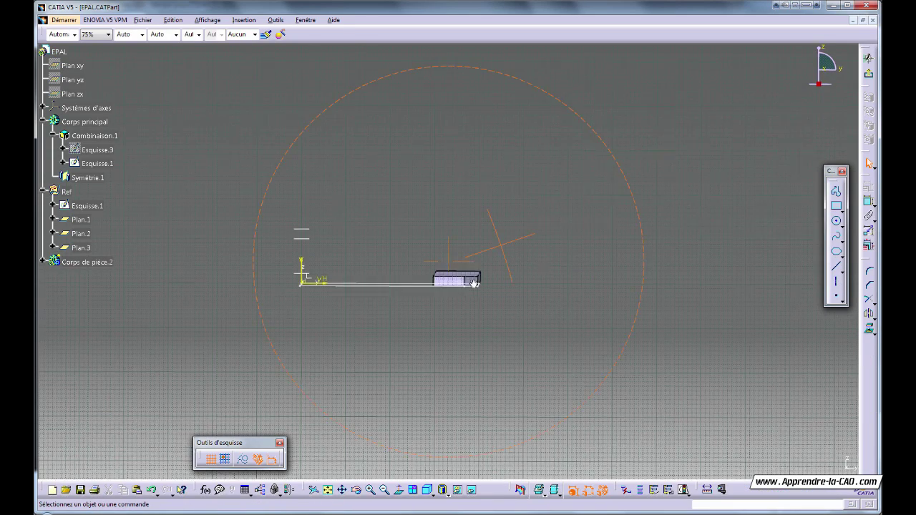
# Project the reference outline's edge along the Y axis and intersect Plan.1 with the sketch plane.
pyautogui.moveTo(474, 283)
pyautogui.mouseDown(button='middle')
pyautogui.moveTo(576, 317)
pyautogui.moveTo(487, 303)
pyautogui.moveTo(524, 305)
pyautogui.moveTo(460, 321)
pyautogui.moveTo(686, 353)
pyautogui.mouseUp(button='middle')
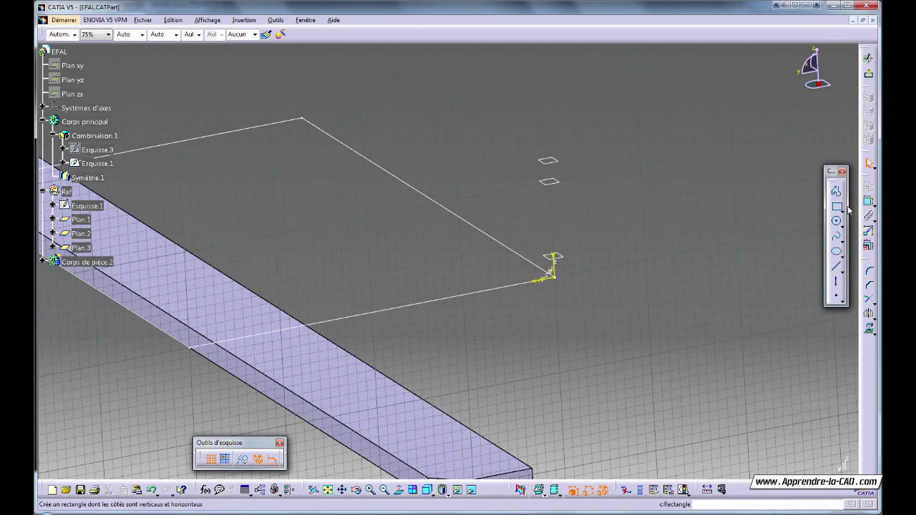
pyautogui.click(507, 287)
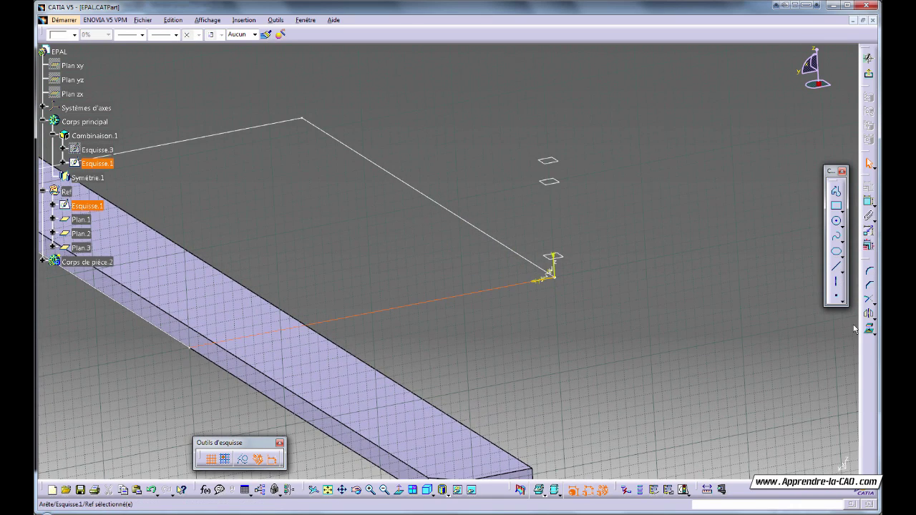
pyautogui.click(684, 347)
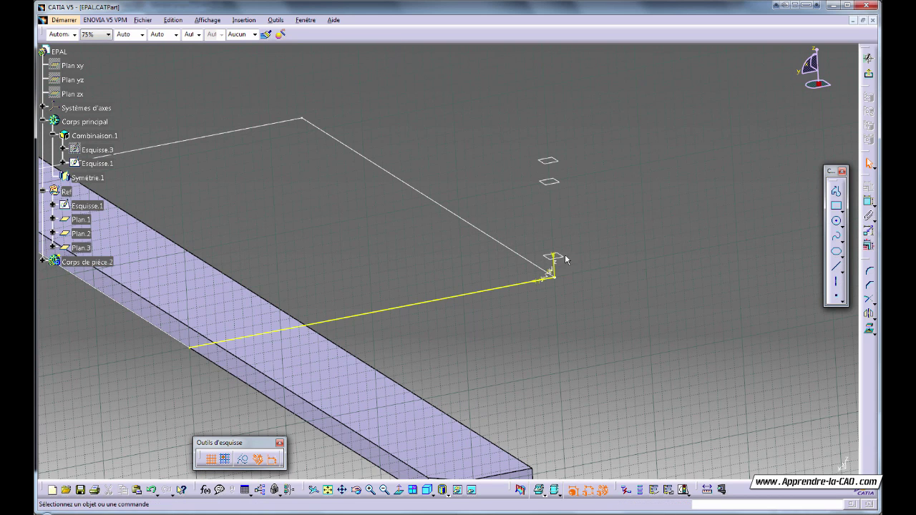
pyautogui.click(712, 306)
pyautogui.click(874, 331)
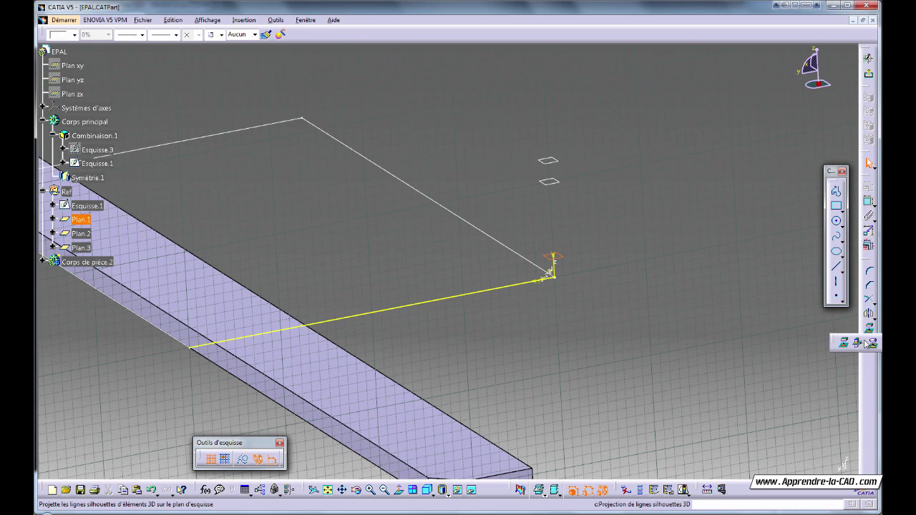
pyautogui.click(859, 344)
pyautogui.click(643, 326)
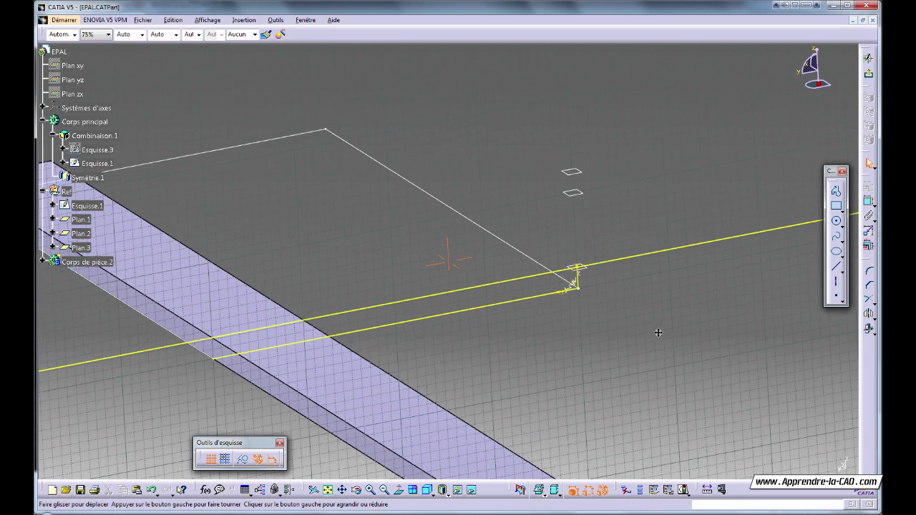
# Draw a vertical line from the sketch origin up to the Plan.1 intersection line.
pyautogui.click(835, 267)
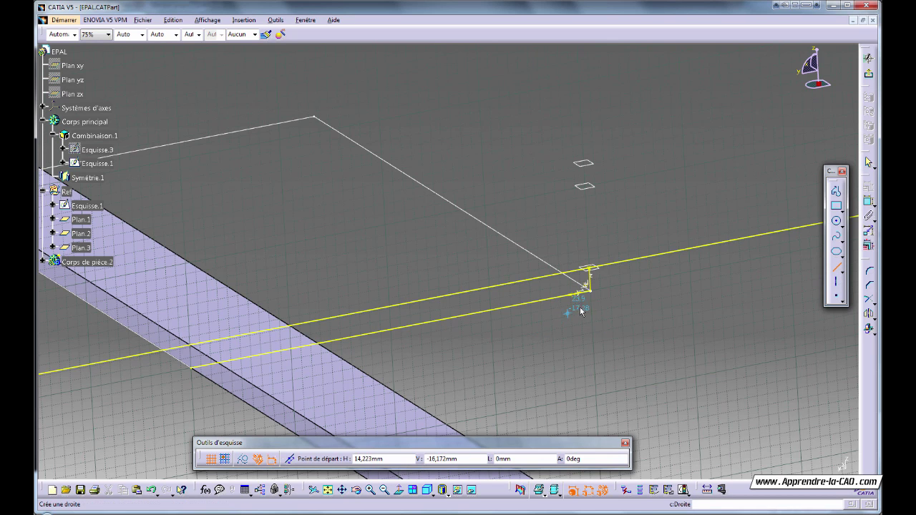
pyautogui.click(595, 291)
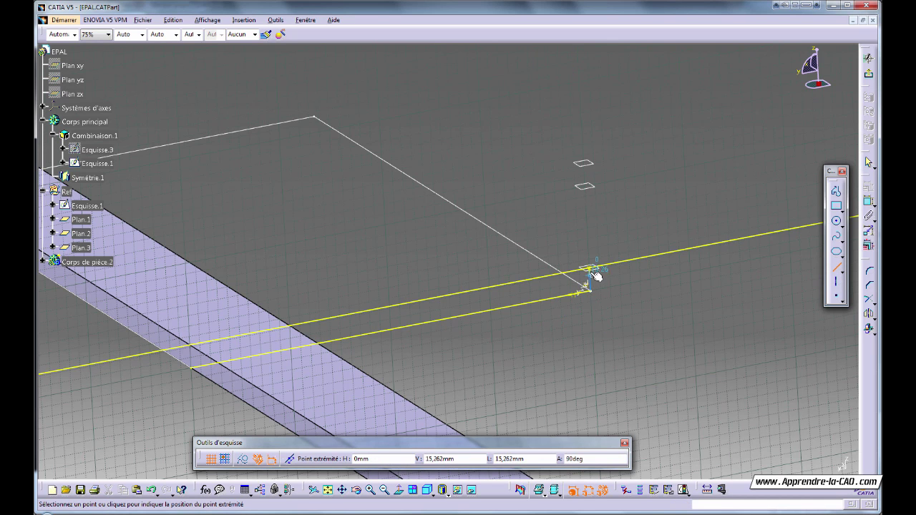
pyautogui.click(592, 267)
pyautogui.click(639, 318)
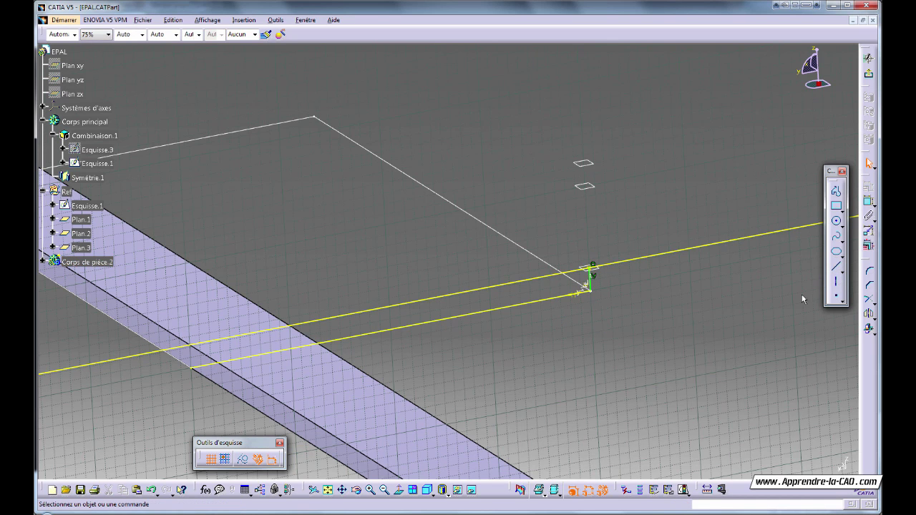
# Draw a second vertical line between the projected outline edge and the Plan.1 intersection line, about 62 mm from the sketch origin.
pyautogui.click(836, 266)
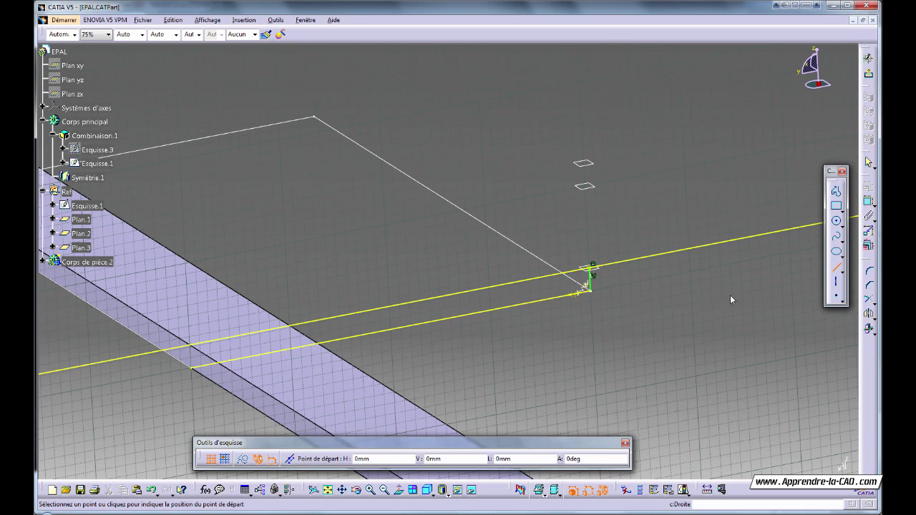
pyautogui.click(528, 301)
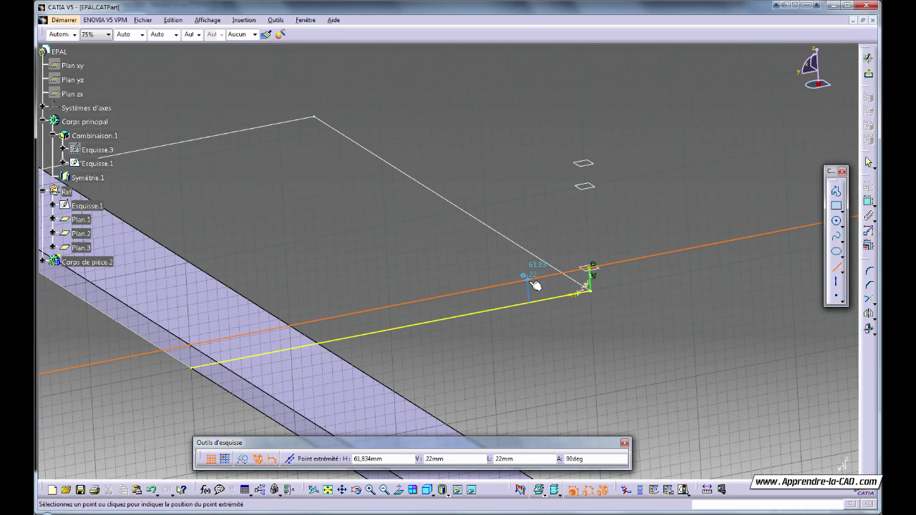
pyautogui.click(532, 280)
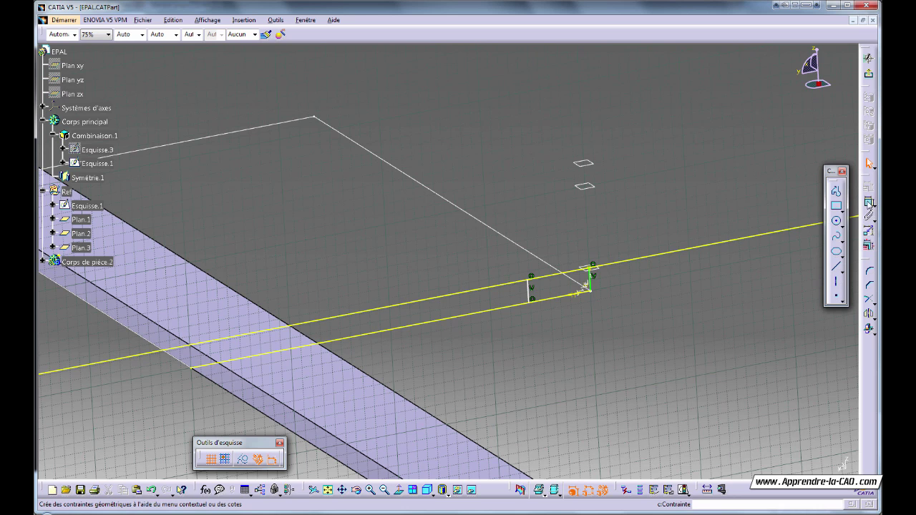
# Dimension the distance between the two vertical lines and set it to 145/2 mm.
pyautogui.click(869, 202)
pyautogui.click(532, 290)
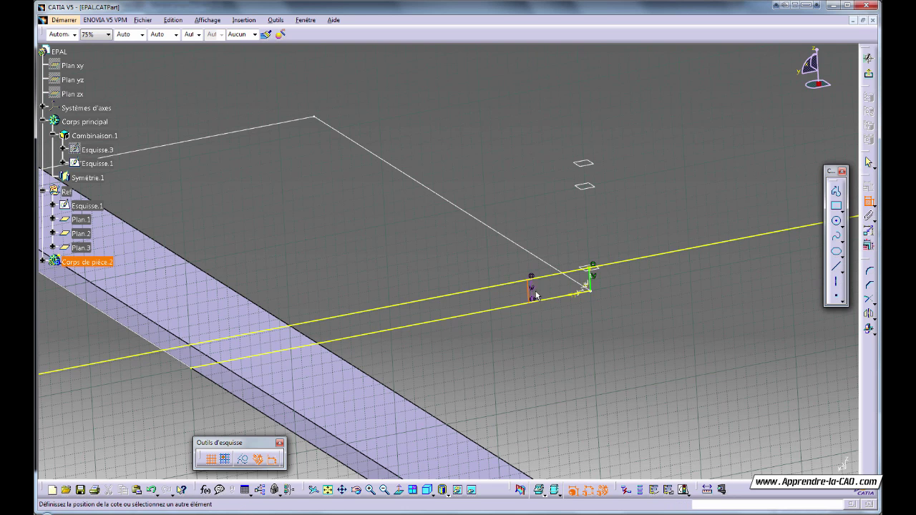
pyautogui.click(591, 280)
pyautogui.click(563, 326)
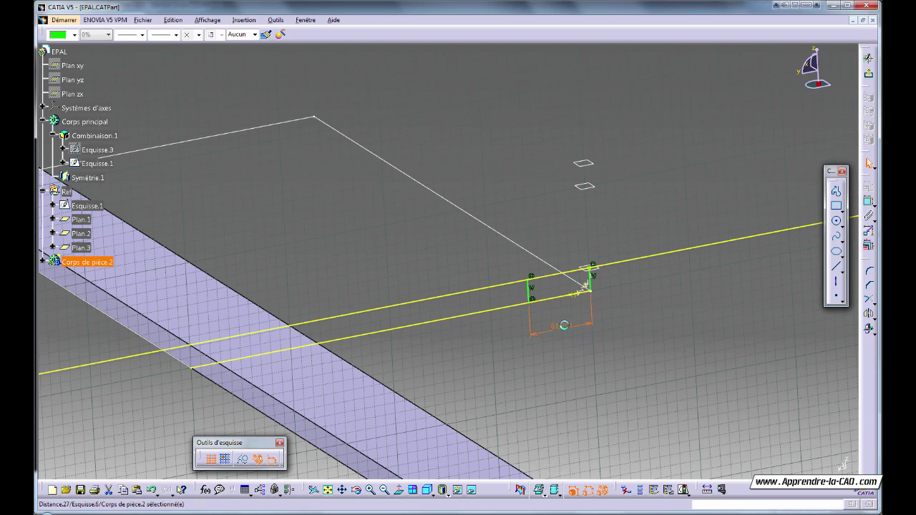
pyautogui.doubleClick(564, 325)
pyautogui.write('145/2')
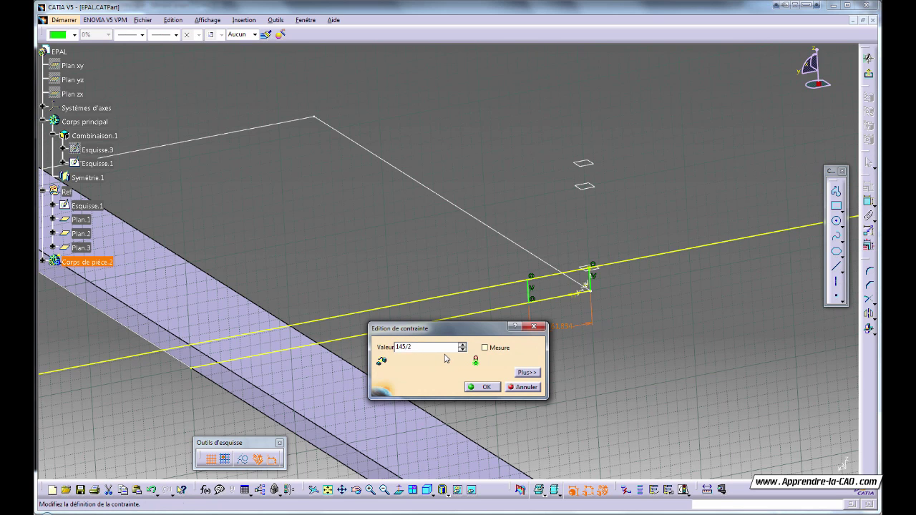
pyautogui.press('Return')
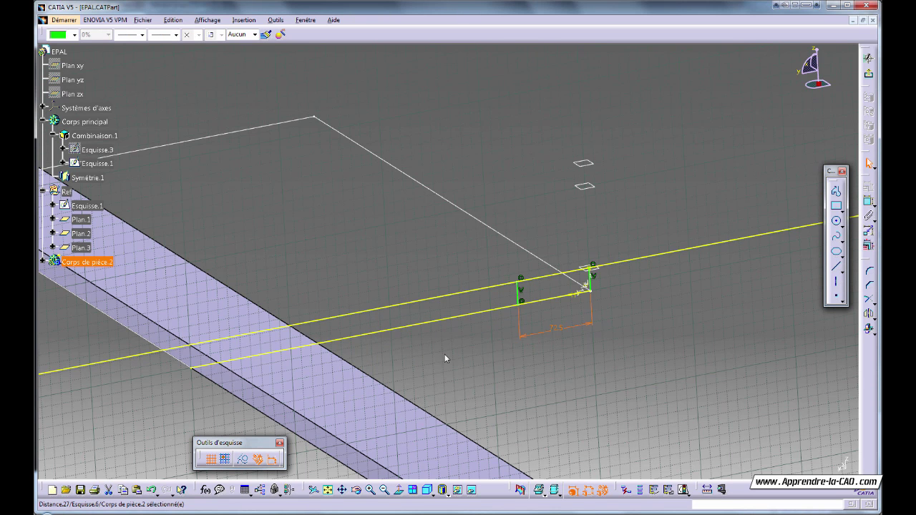
pyautogui.click(687, 339)
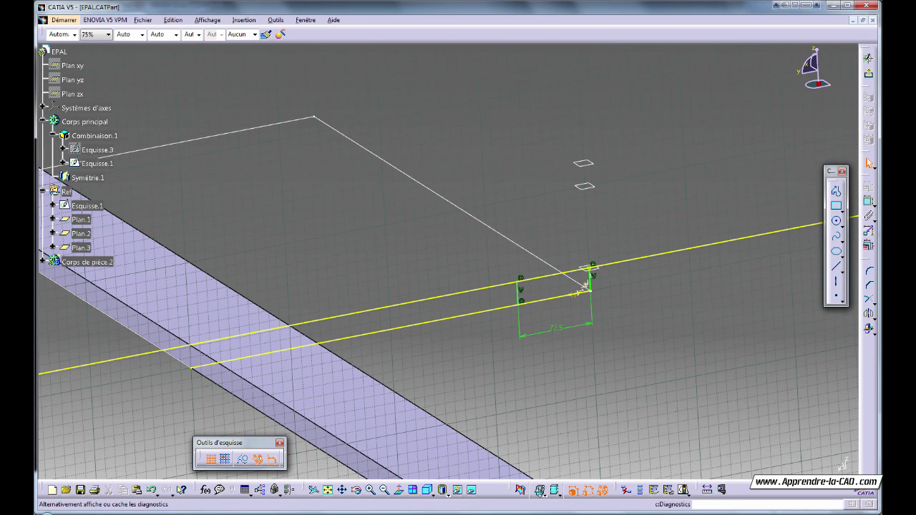
# Hide the surrounding 3D geometry, trim the projected and intersected lines to the two verticals as a closed rectangle, and exit the sketch.
pyautogui.click(555, 490)
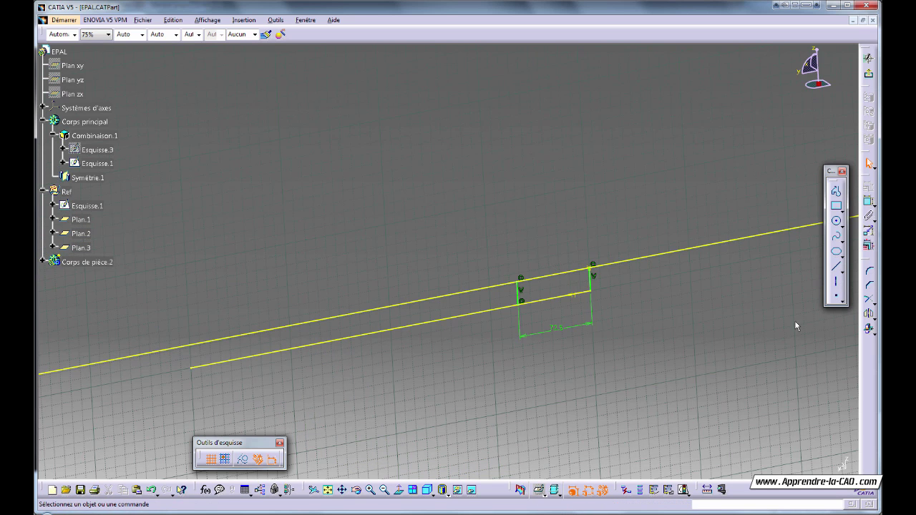
pyautogui.click(868, 299)
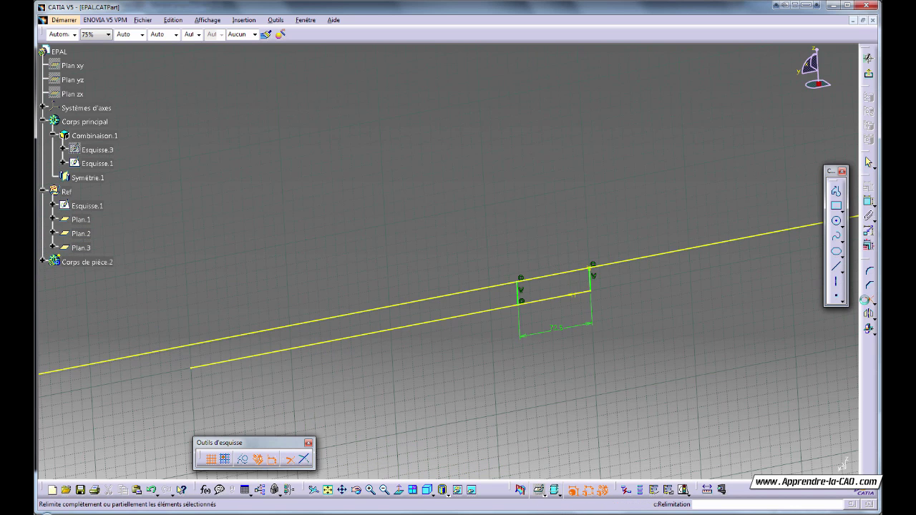
pyautogui.click(591, 268)
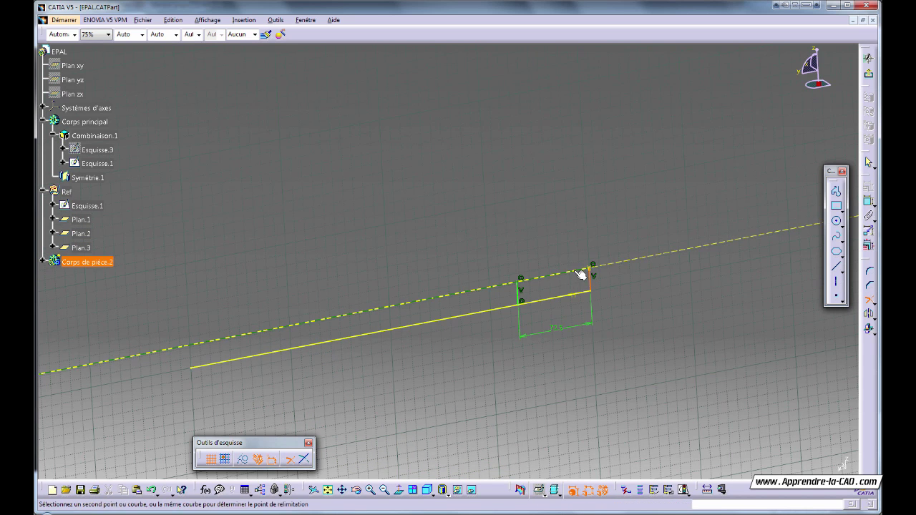
pyautogui.click(518, 294)
pyautogui.click(538, 301)
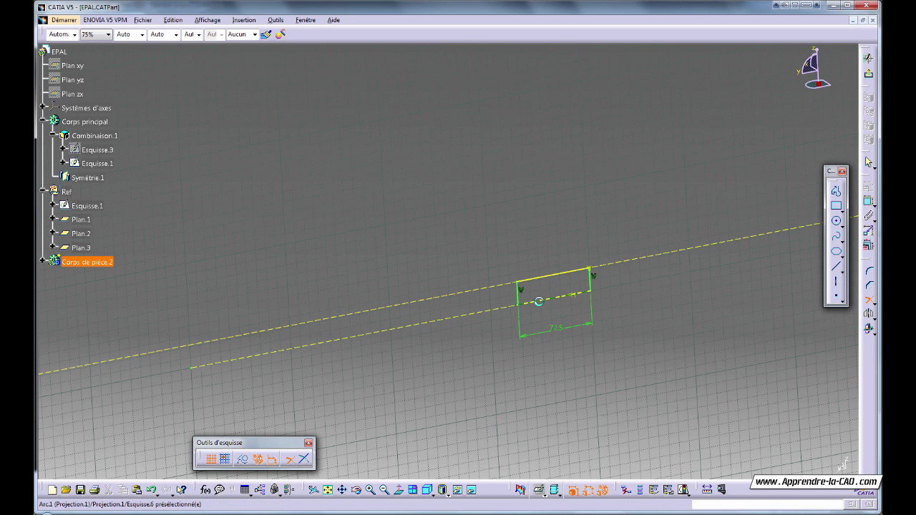
pyautogui.click(538, 301)
pyautogui.click(868, 73)
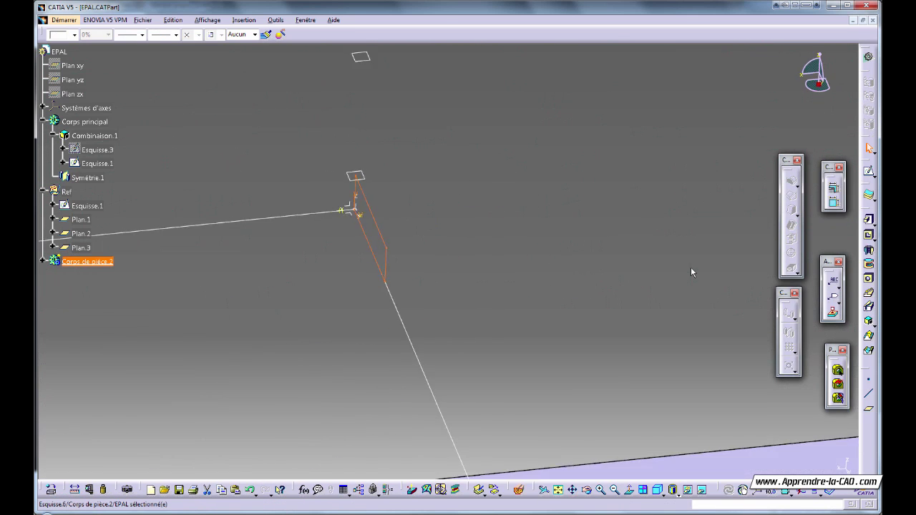
# Combine the rectangular profile Esquisse.6 with the reference outline Esquisse.1 into a solid for the centre board, both perpendicular to their profiles.
pyautogui.moveTo(480, 271); pyautogui.dragTo(481, 301, button='middle')
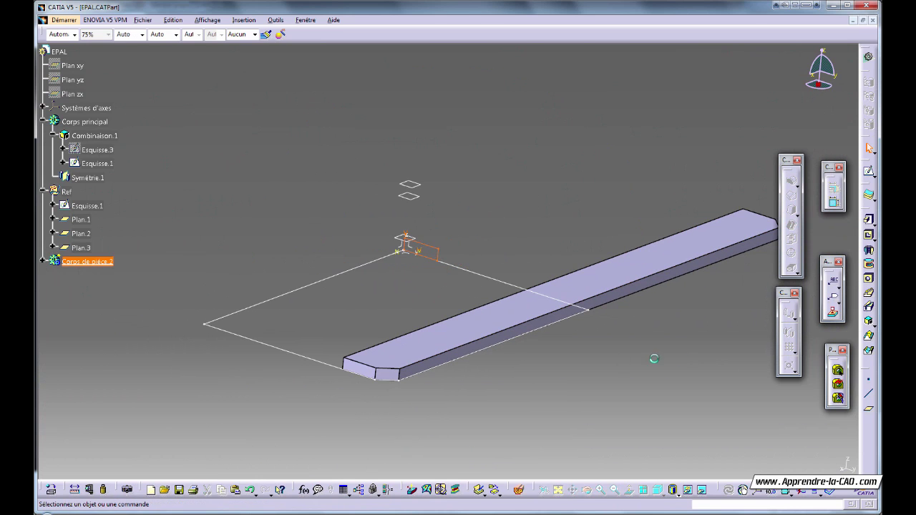
pyautogui.click(869, 323)
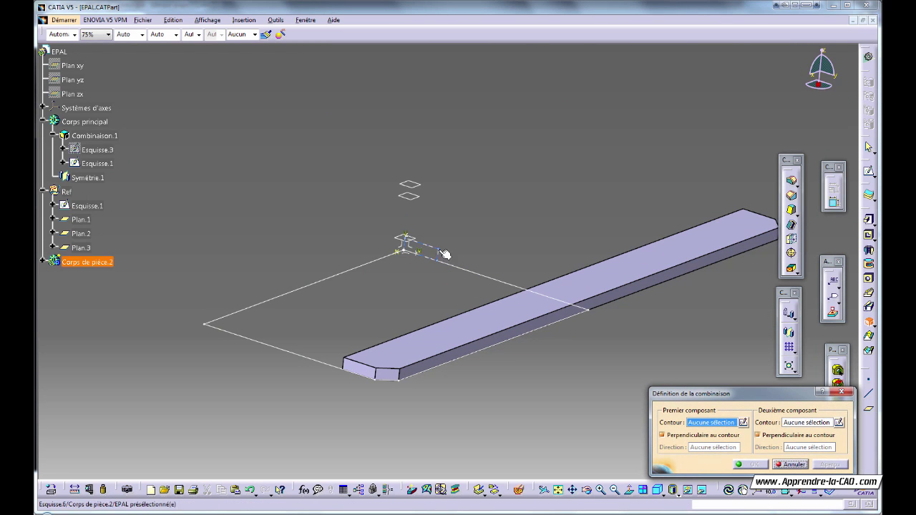
pyautogui.click(409, 250)
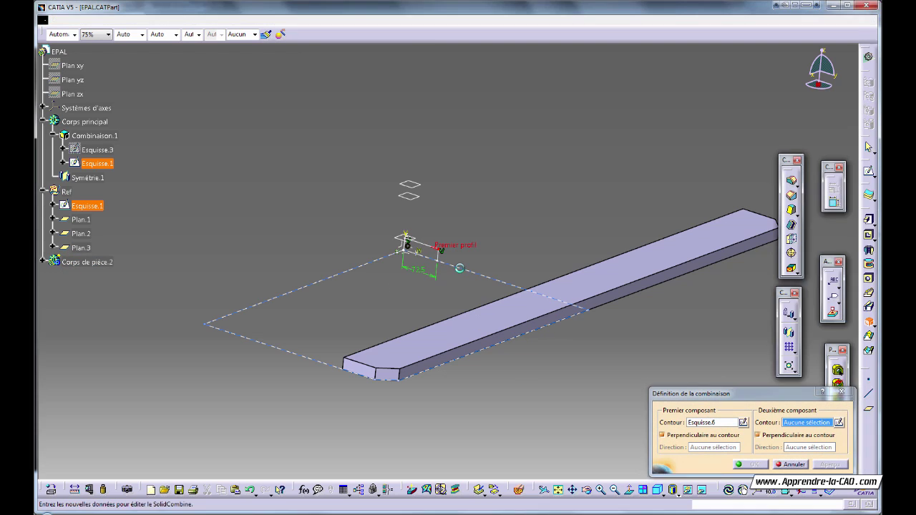
pyautogui.click(464, 270)
pyautogui.click(753, 465)
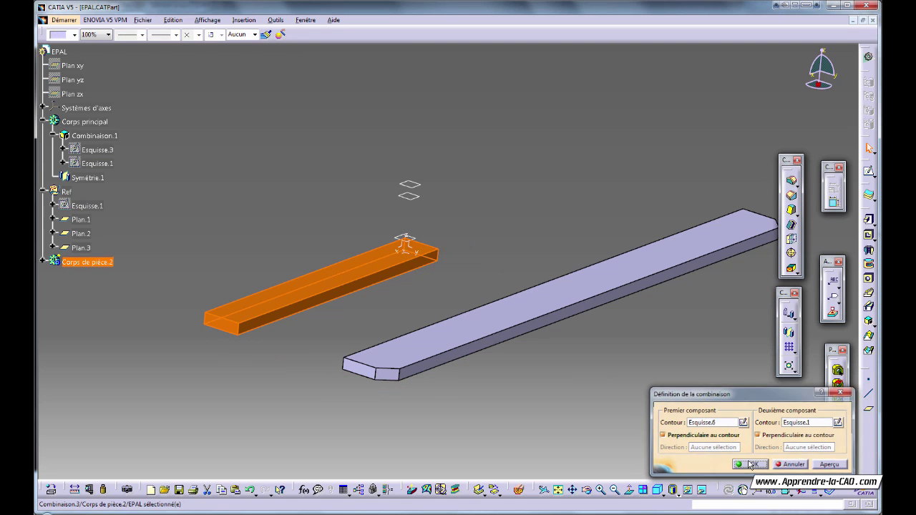
pyautogui.moveTo(515, 272); pyautogui.dragTo(548, 279, button='middle')
pyautogui.click(686, 326)
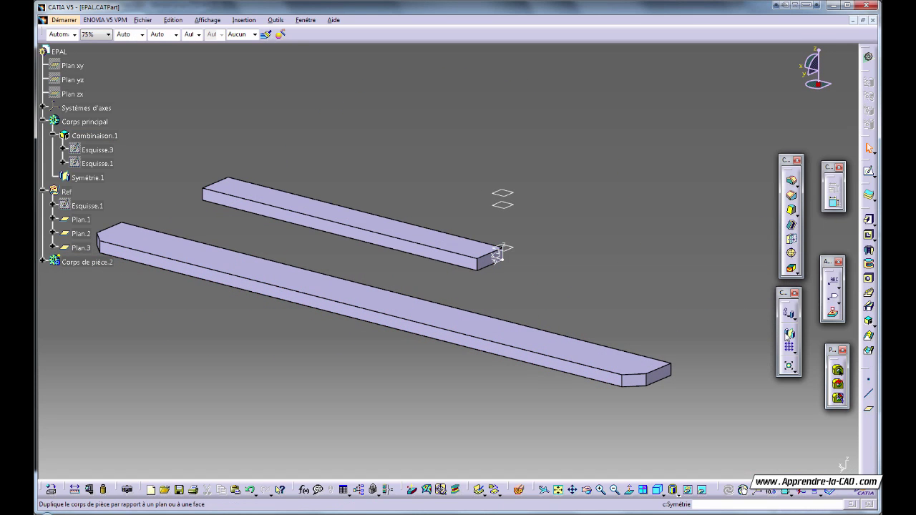
# Mirror the centre board's combined solid about the axis system's YZ plane.
pyautogui.click(42, 262)
pyautogui.click(94, 275)
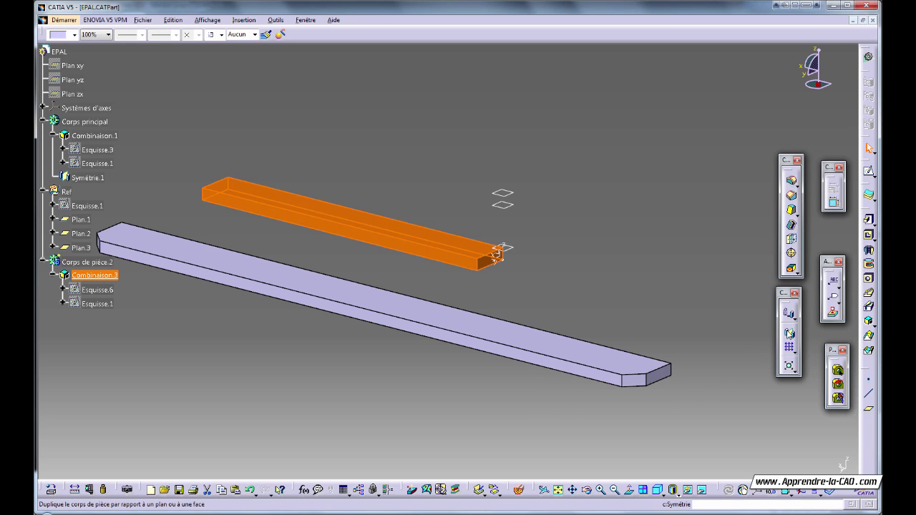
pyautogui.click(787, 332)
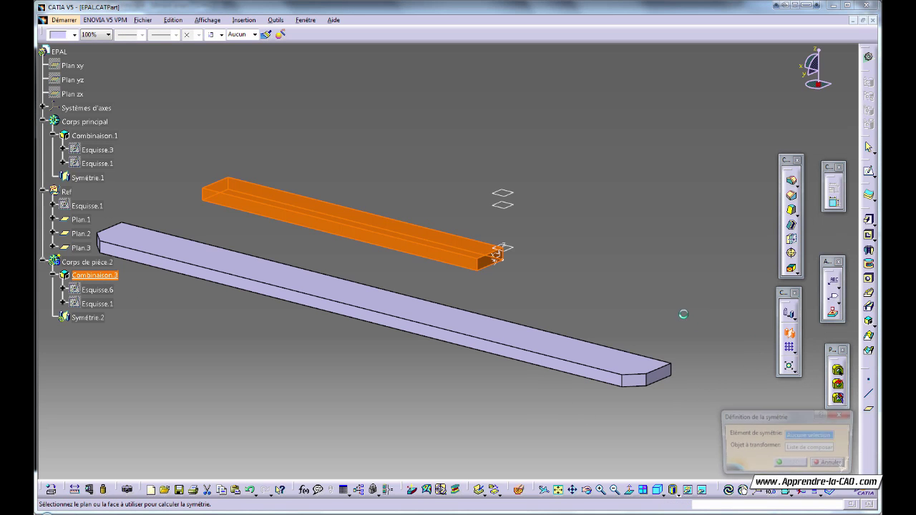
pyautogui.click(504, 259)
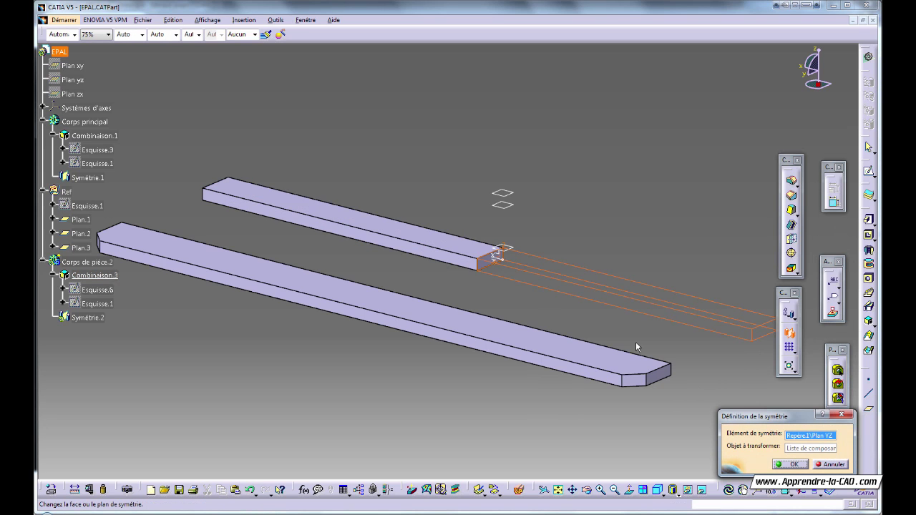
pyautogui.click(789, 464)
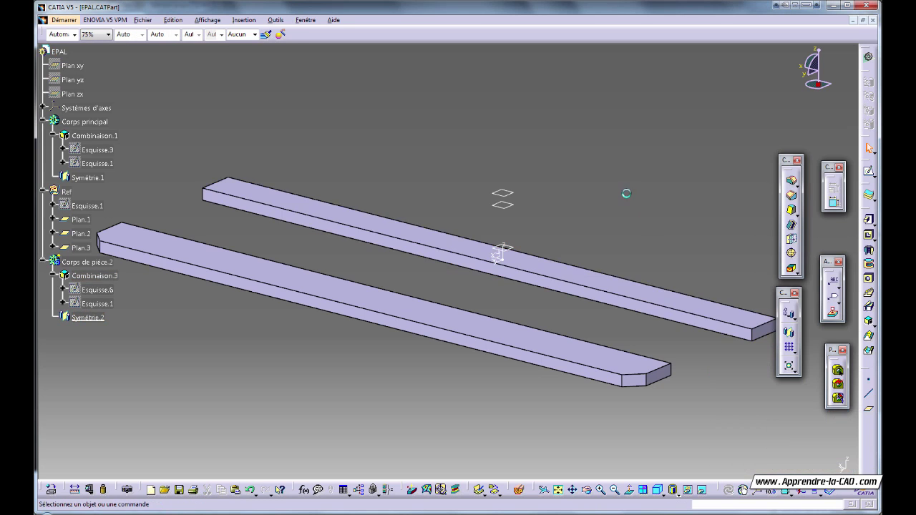
# Mirror the centre board about the axis system's ZX plane to complete its full width.
pyautogui.moveTo(435, 262); pyautogui.dragTo(507, 326, button='middle')
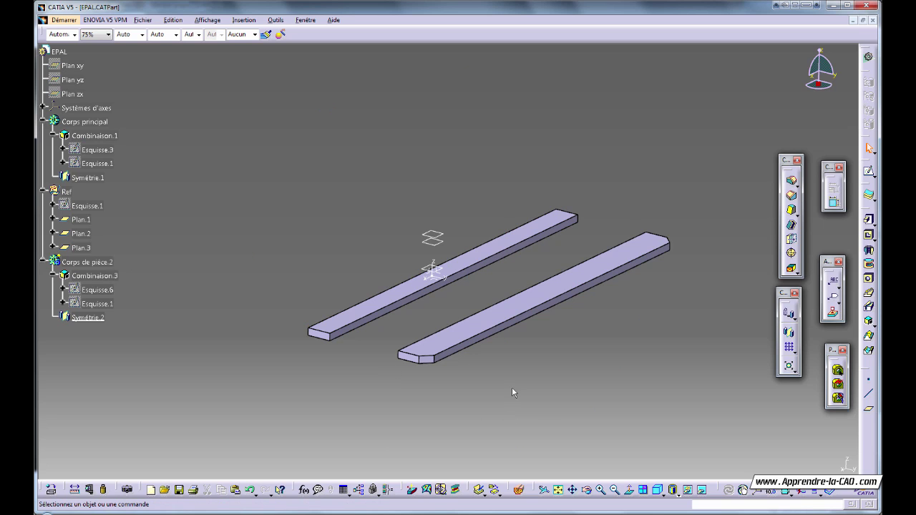
pyautogui.moveTo(511, 387); pyautogui.dragTo(518, 395, button='middle')
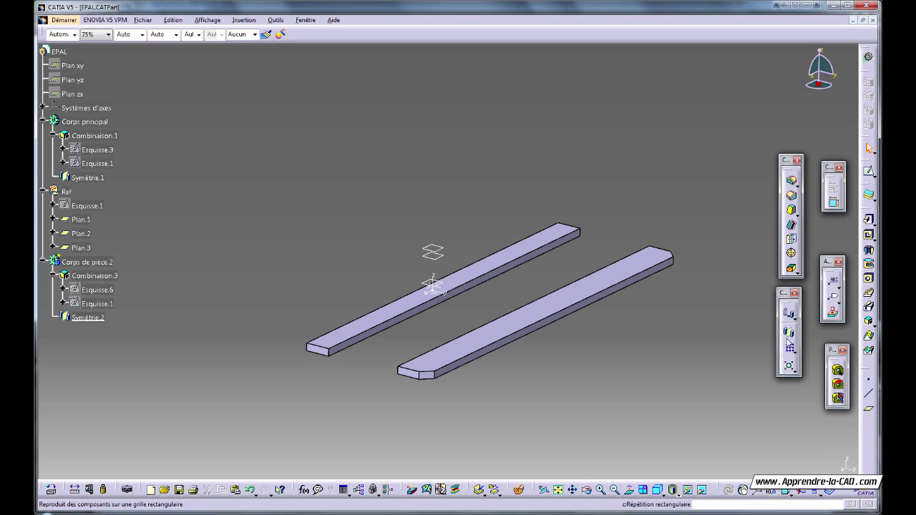
pyautogui.click(788, 332)
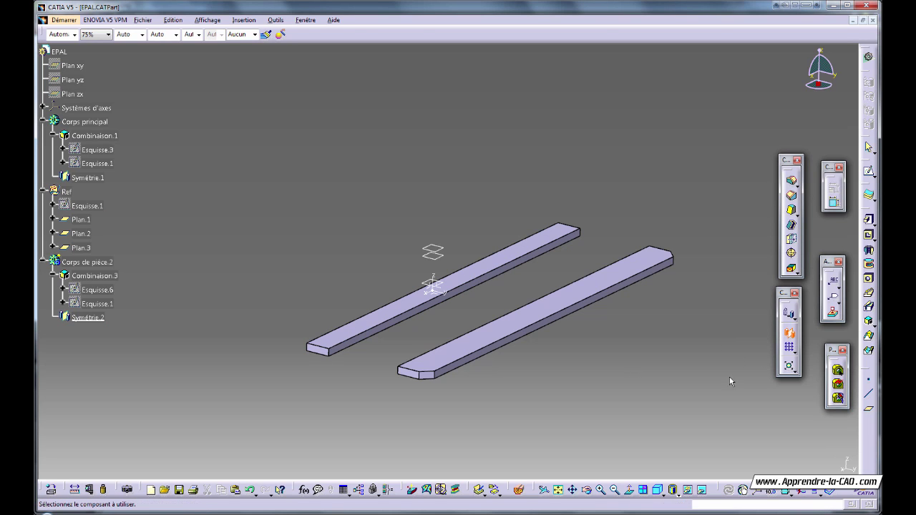
pyautogui.click(434, 289)
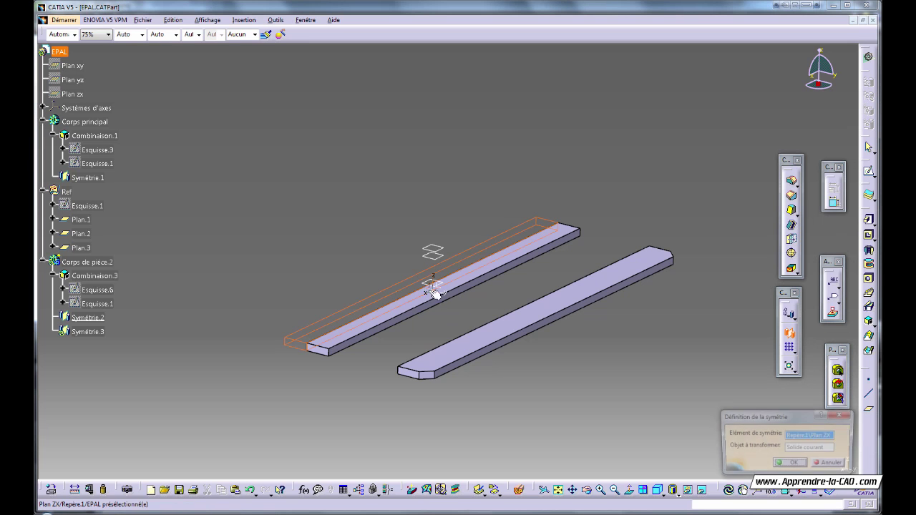
pyautogui.click(794, 466)
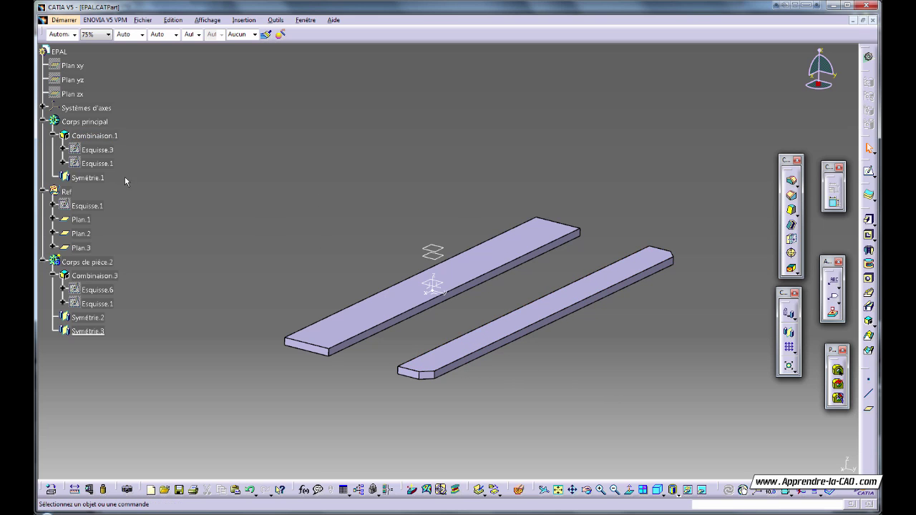
# Make Symétrie.1 in the main body the work object and mirror the chamfered edge board about the axis system's ZX plane.
pyautogui.rightClick(85, 128)
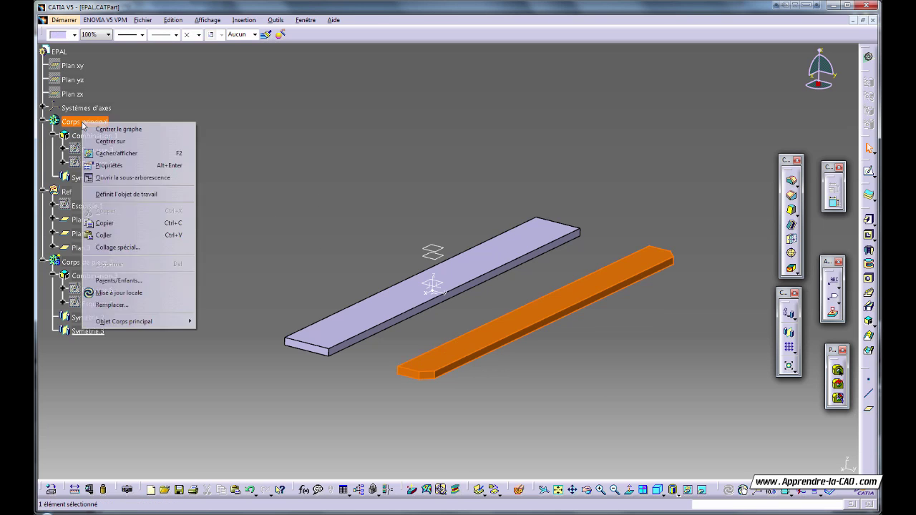
pyautogui.click(132, 193)
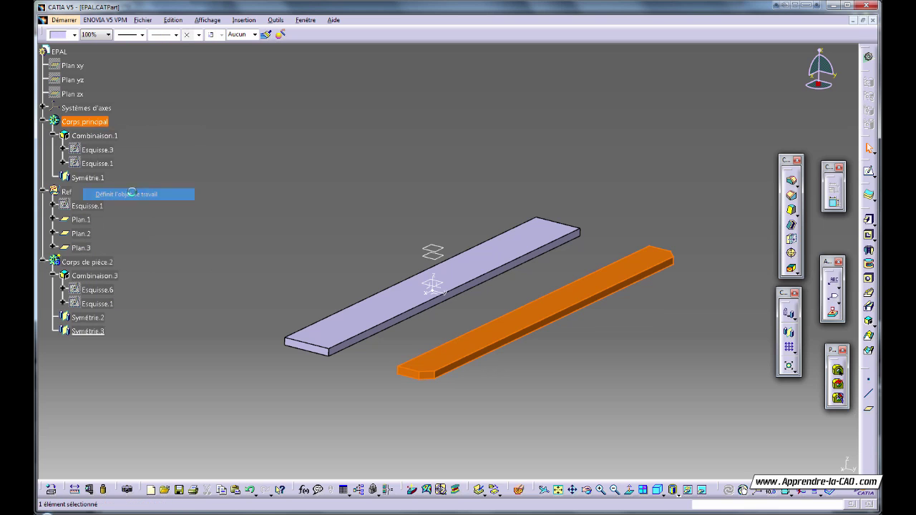
pyautogui.rightClick(91, 177)
pyautogui.click(135, 247)
pyautogui.click(286, 194)
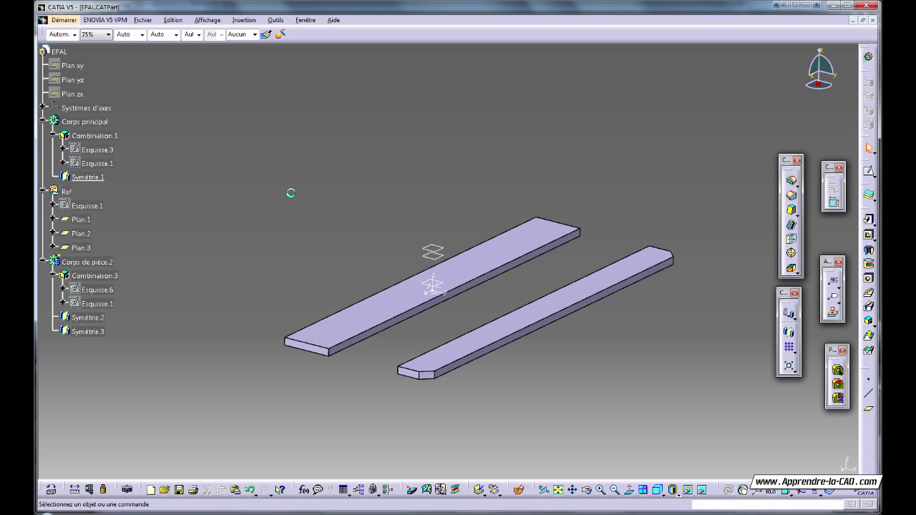
pyautogui.click(788, 333)
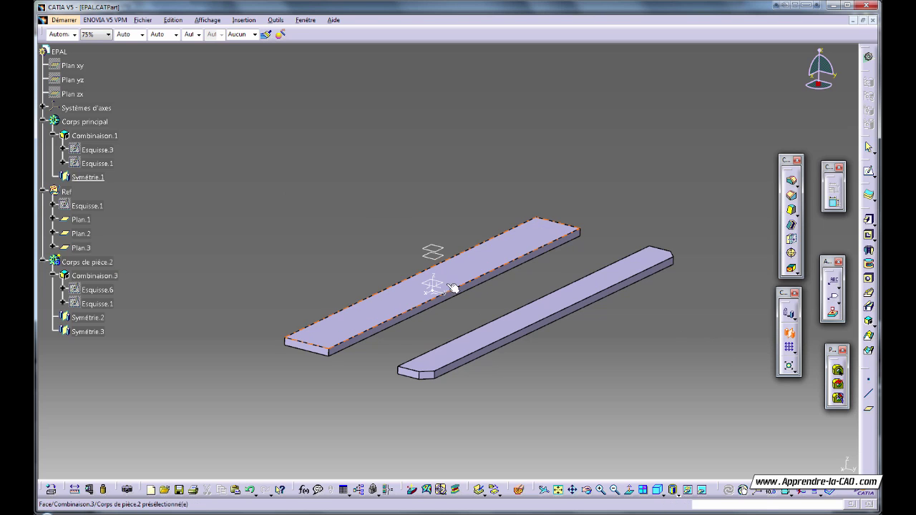
pyautogui.click(427, 286)
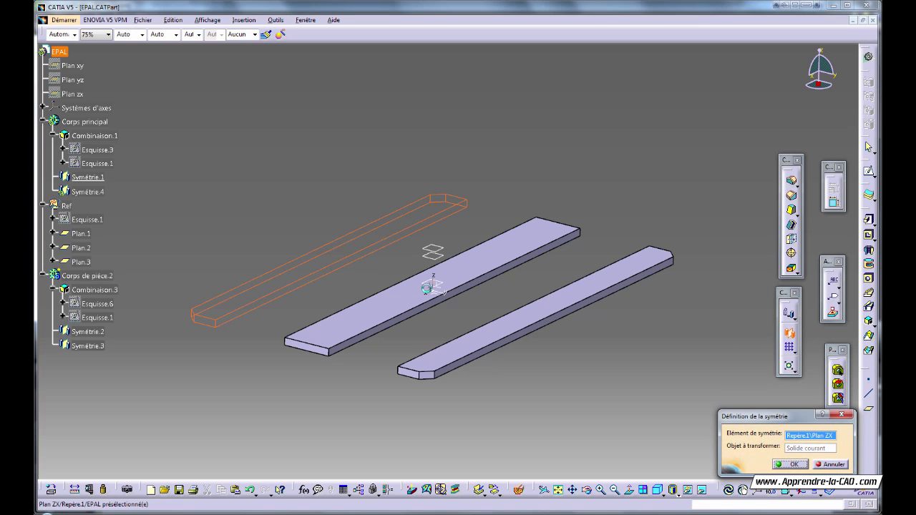
pyautogui.click(789, 463)
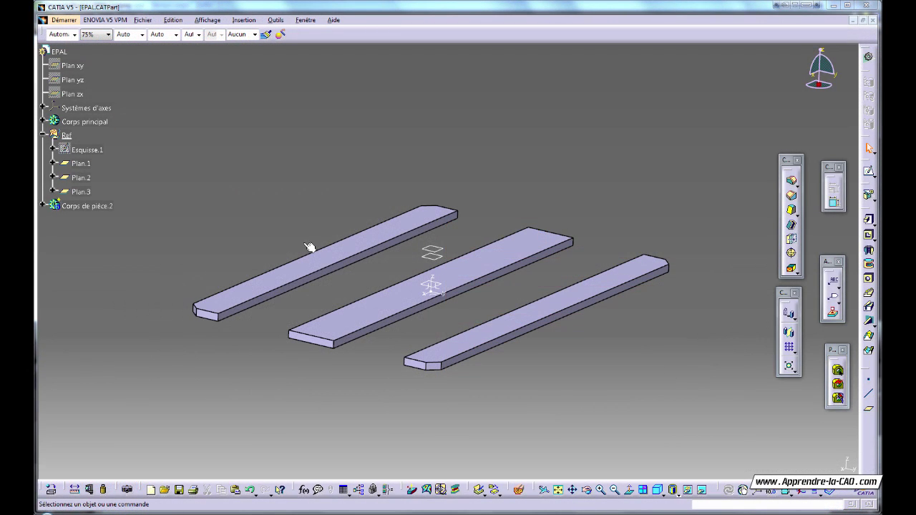
# Show the reference sketch Esquisse.1 from the Ref set again.
pyautogui.click(84, 149)
pyautogui.rightClick(87, 149)
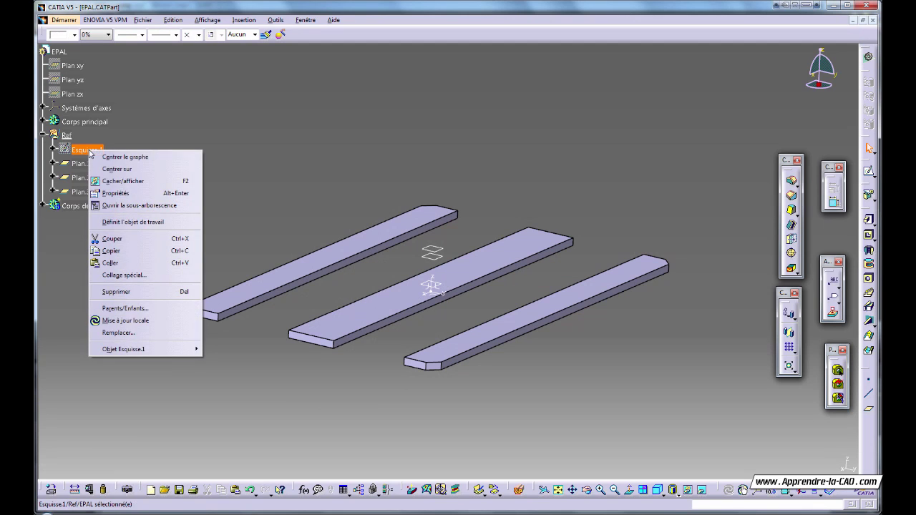
pyautogui.click(117, 183)
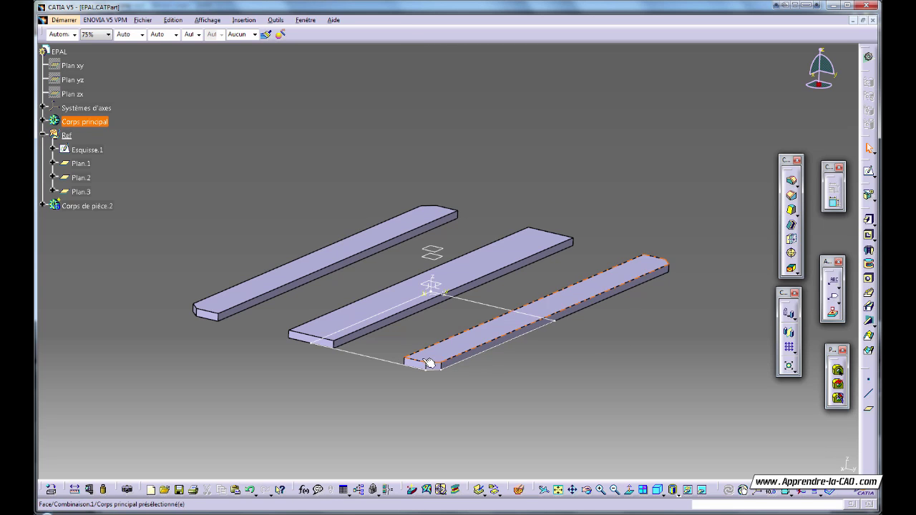
# Start a new sketch on Plan.1 in the Ref set.
pyautogui.click(442, 287)
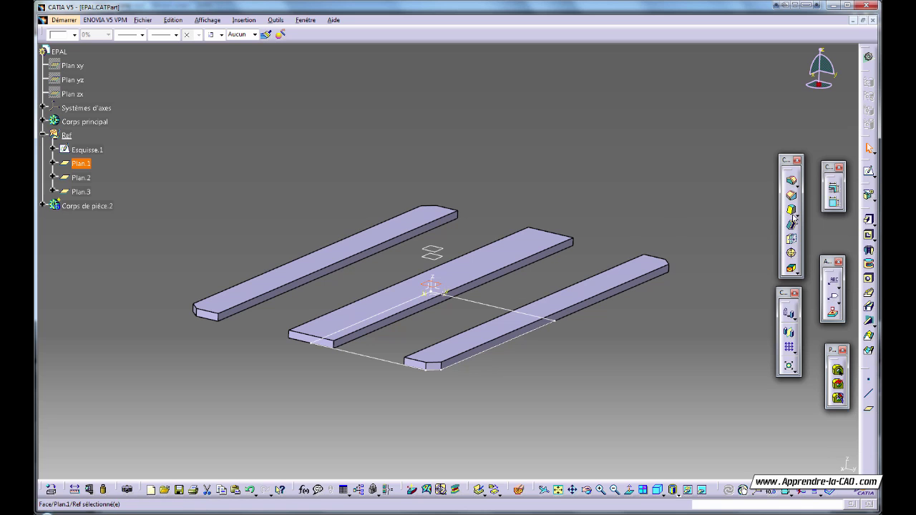
pyautogui.click(868, 171)
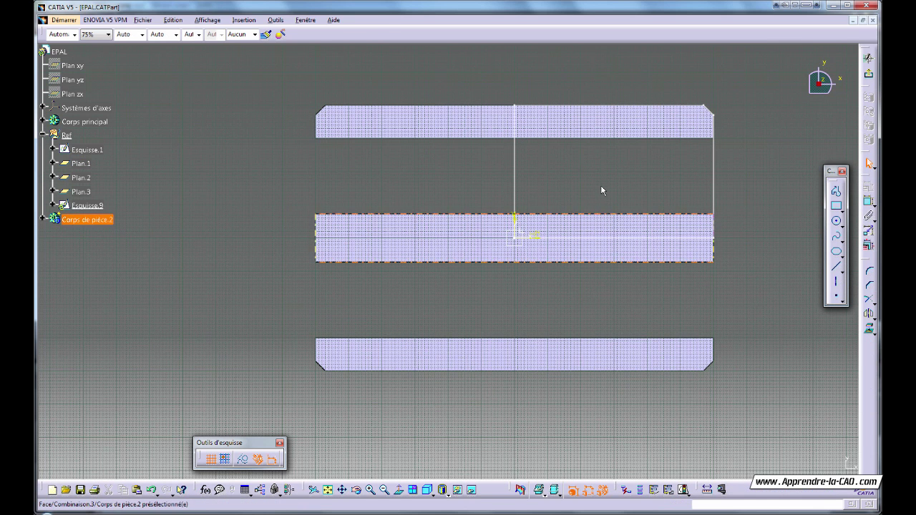
pyautogui.moveTo(601, 190)
pyautogui.mouseDown(button='middle')
pyautogui.moveTo(574, 188)
pyautogui.moveTo(435, 243)
pyautogui.moveTo(450, 217)
pyautogui.moveTo(562, 139)
pyautogui.mouseUp(button='middle')
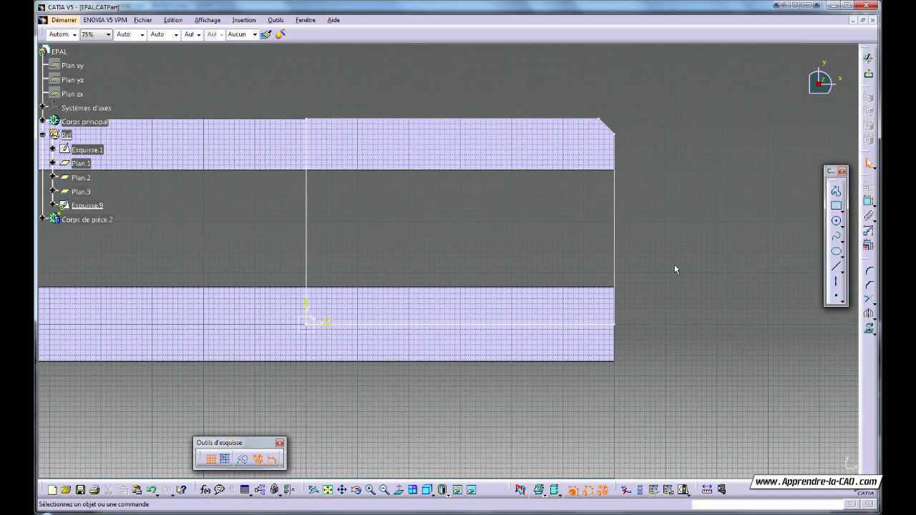
# Project all five edges of the Esquisse.1 quarter outline, including the corner chamfer, onto the sketch plane.
pyautogui.click(868, 329)
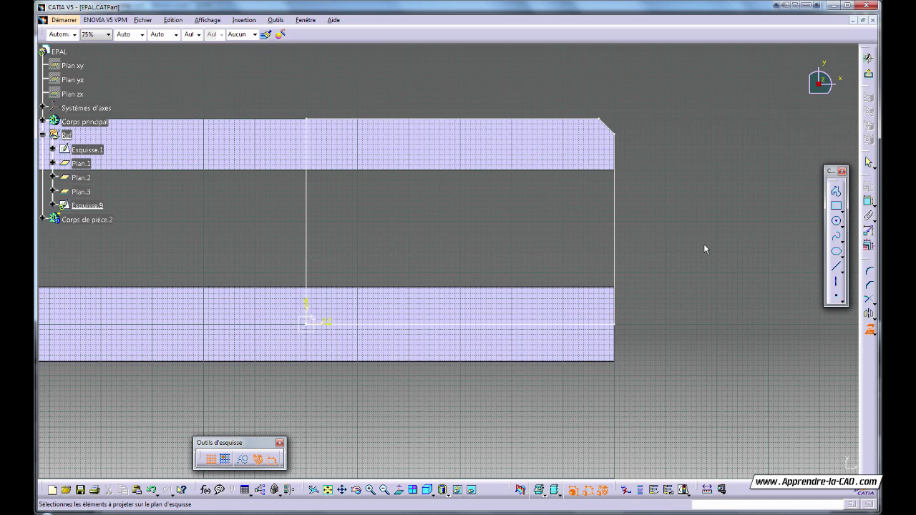
pyautogui.click(419, 119)
pyautogui.click(712, 199)
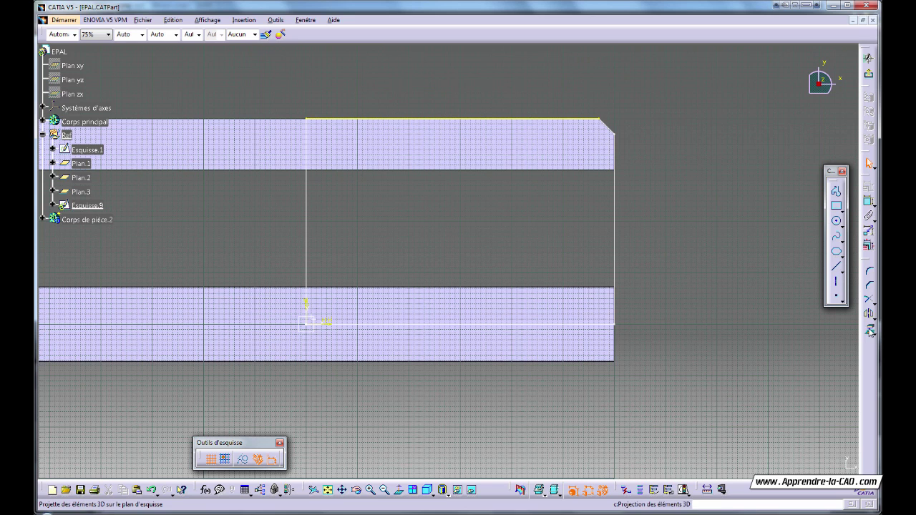
pyautogui.click(869, 329)
pyautogui.click(607, 126)
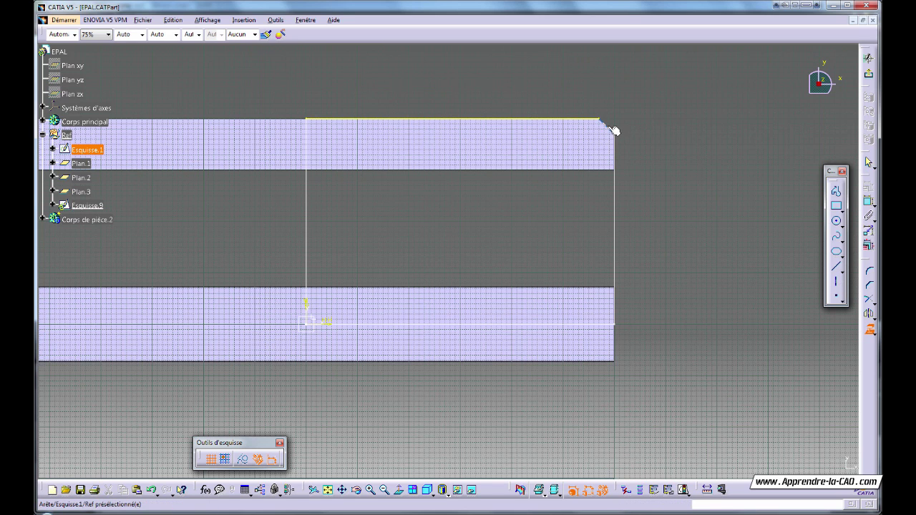
pyautogui.click(618, 201)
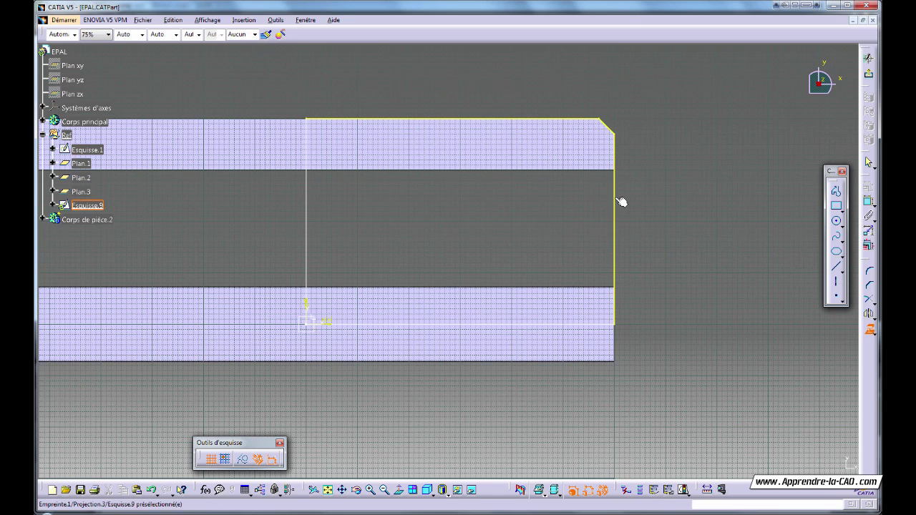
pyautogui.click(400, 327)
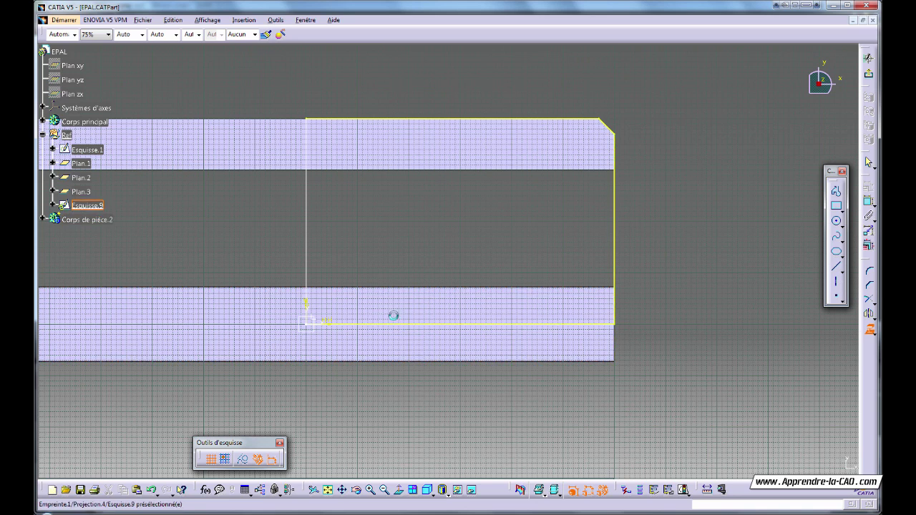
pyautogui.click(305, 212)
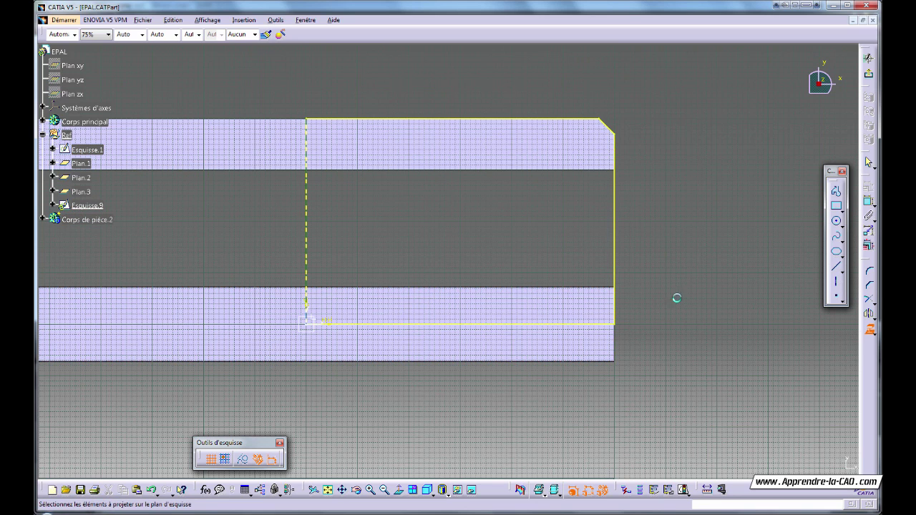
pyautogui.click(869, 329)
pyautogui.moveTo(703, 237); pyautogui.dragTo(704, 252, button='middle')
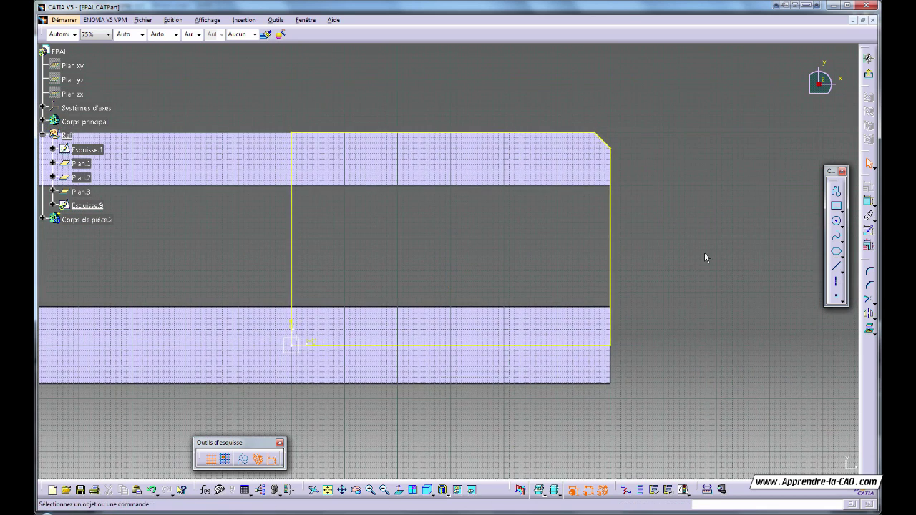
# Draw a horizontal and a vertical line enclosing the outline's chamfered corner, forming a block about 117 mm wide and 98 mm high.
pyautogui.click(836, 269)
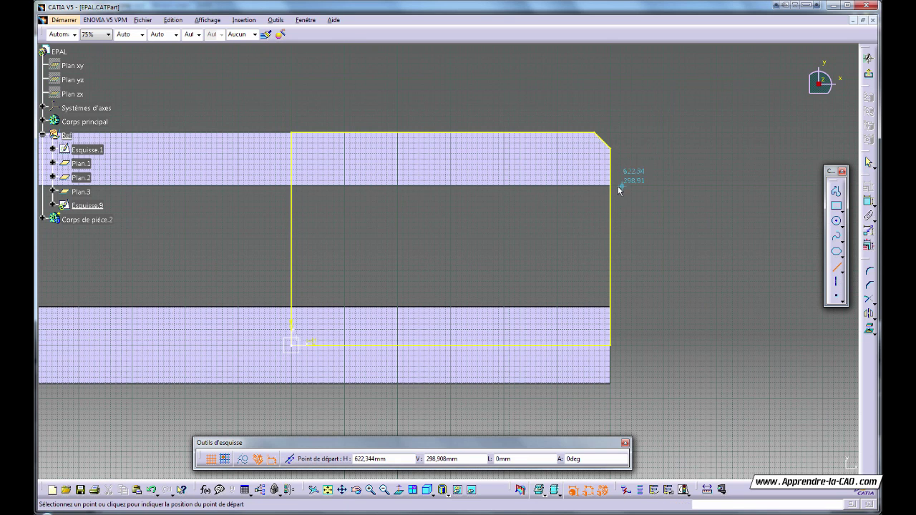
pyautogui.click(615, 187)
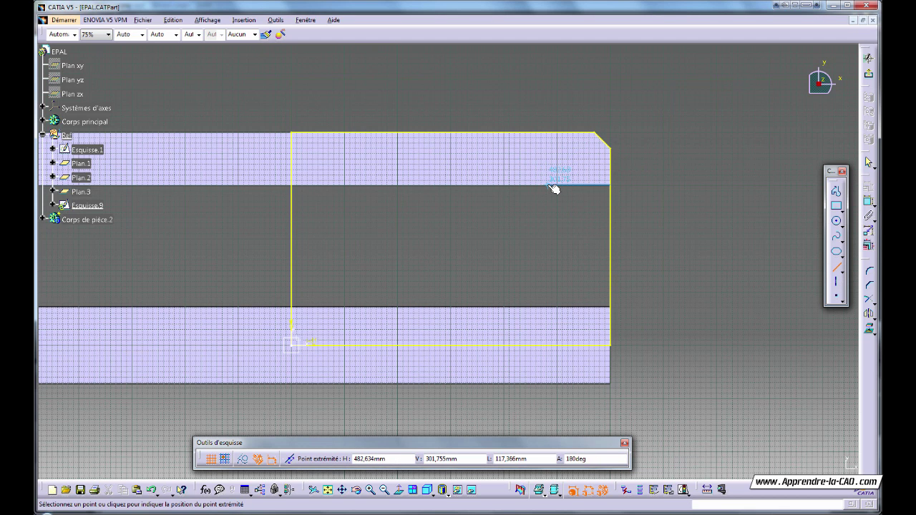
pyautogui.click(550, 185)
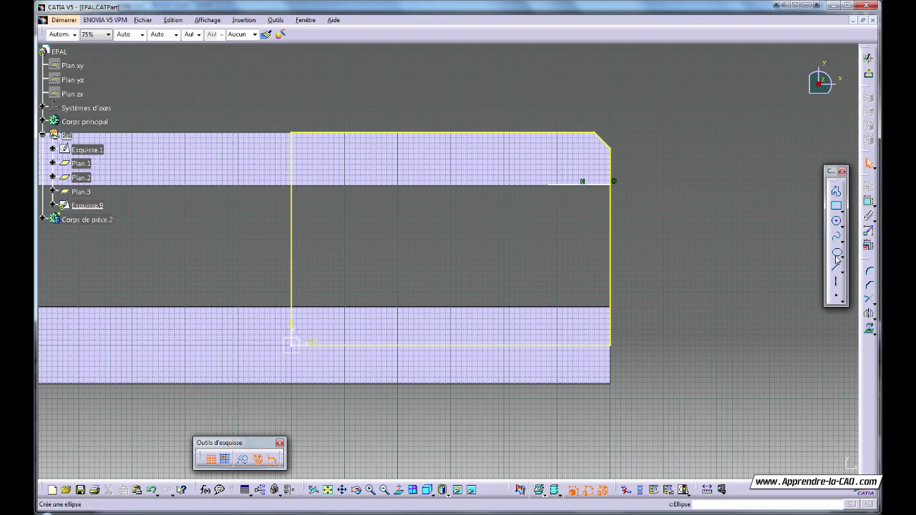
pyautogui.click(835, 221)
pyautogui.click(549, 185)
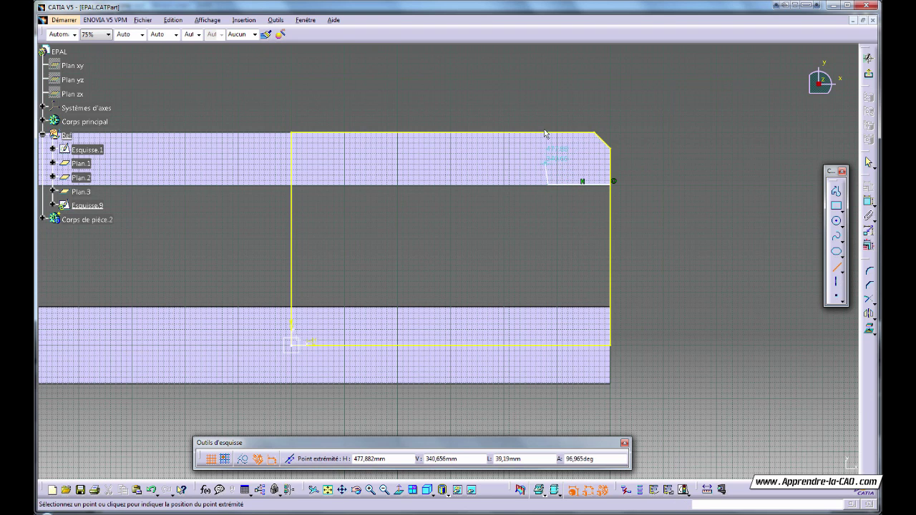
pyautogui.click(552, 130)
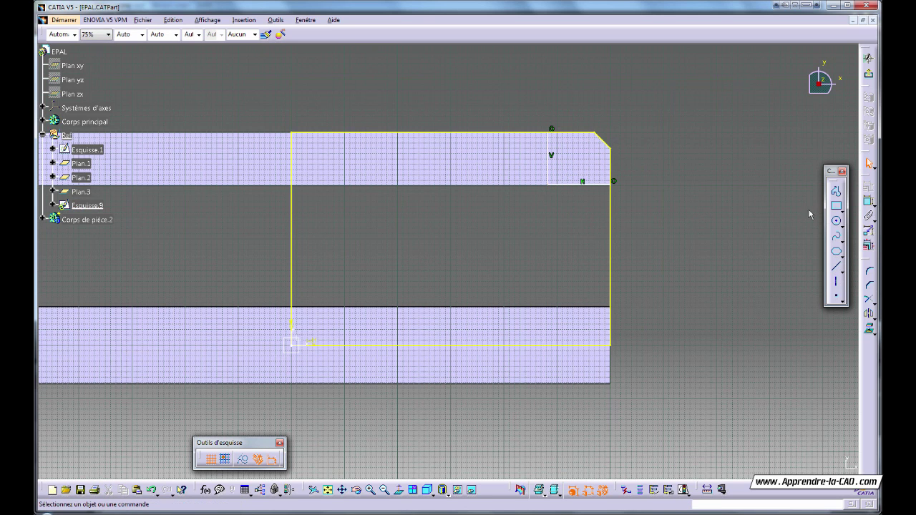
# Dimension the corner block's horizontal line and set its length to 145 mm.
pyautogui.click(582, 184)
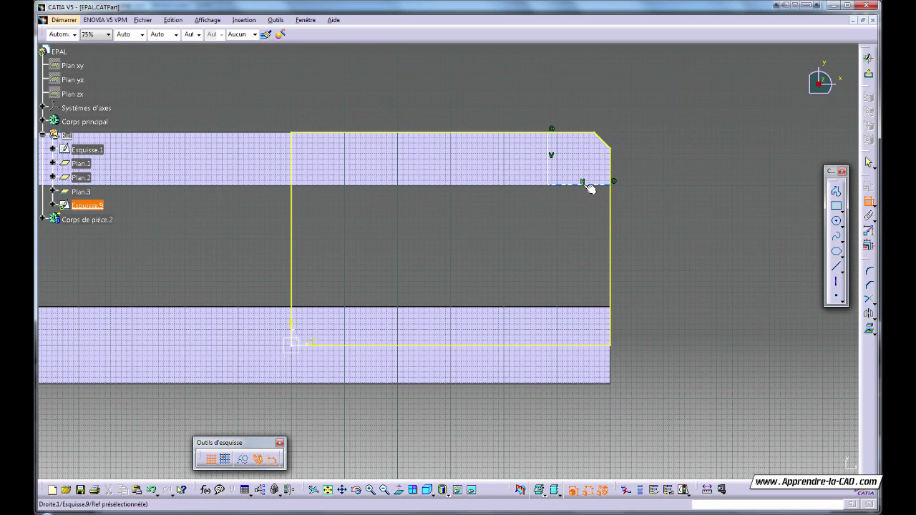
pyautogui.click(580, 212)
pyautogui.doubleClick(580, 208)
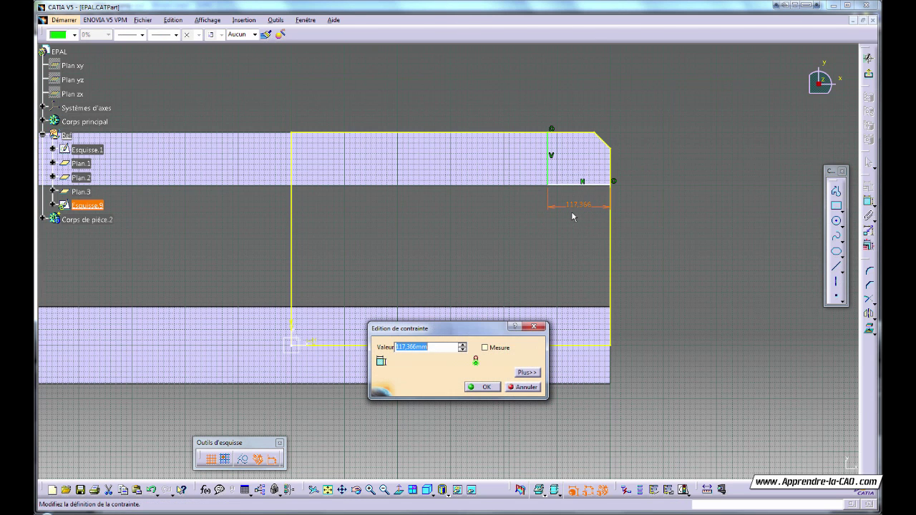
pyautogui.press('Return')
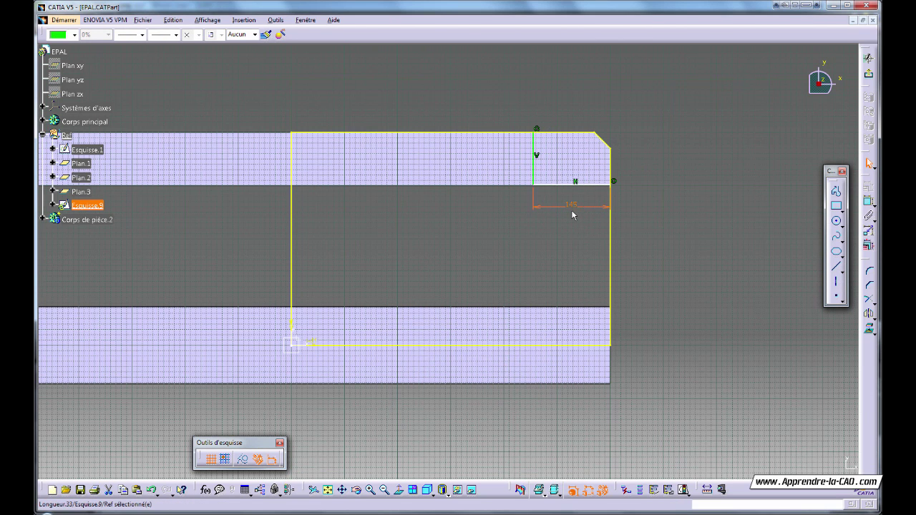
pyautogui.click(699, 226)
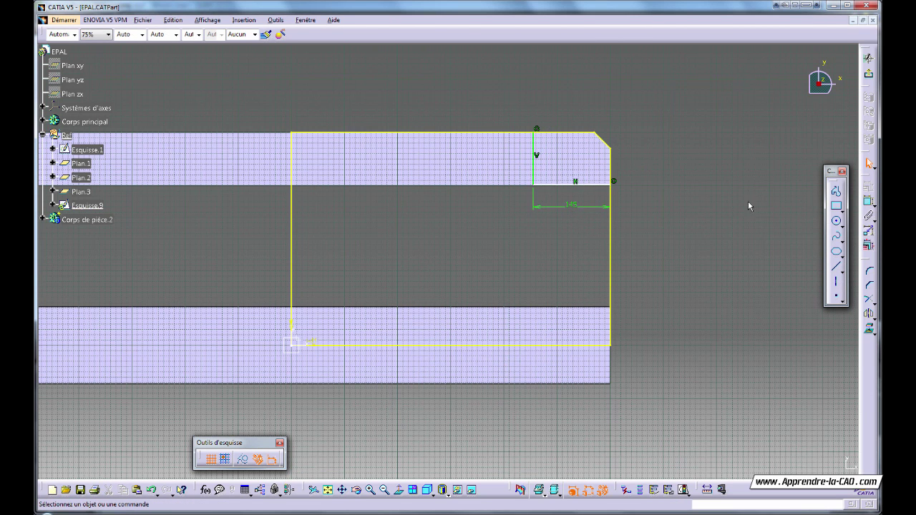
# Dimension the distance between the corner block's horizontal line and the outline's upper edge and set it to 100 mm.
pyautogui.click(564, 188)
pyautogui.click(540, 133)
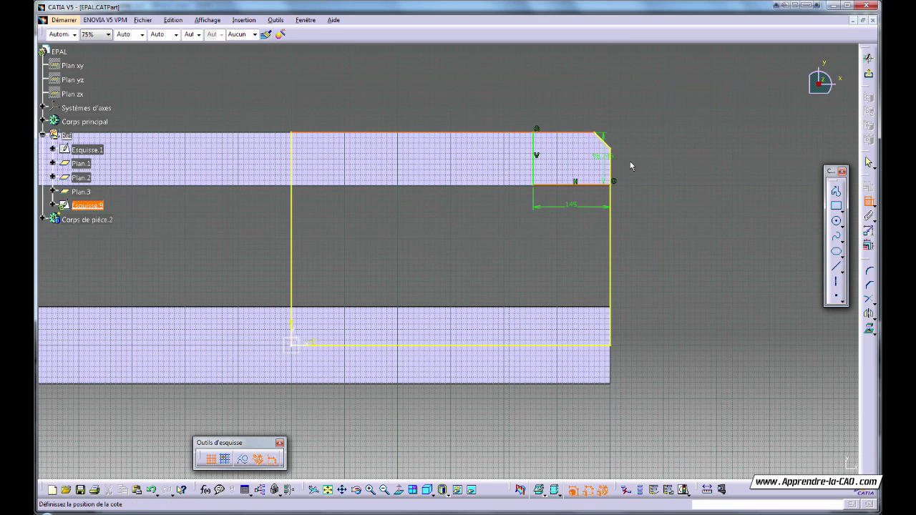
pyautogui.click(636, 161)
pyautogui.doubleClick(641, 163)
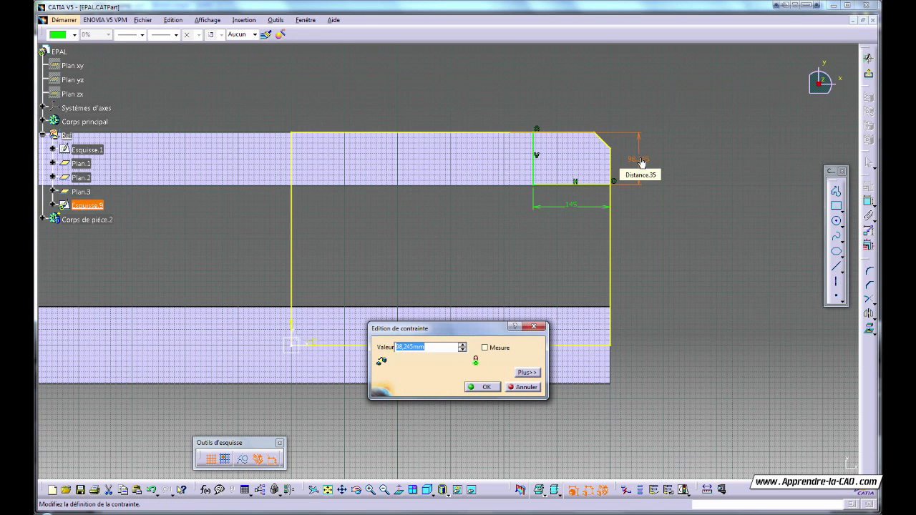
pyautogui.write('100')
pyautogui.press('Return')
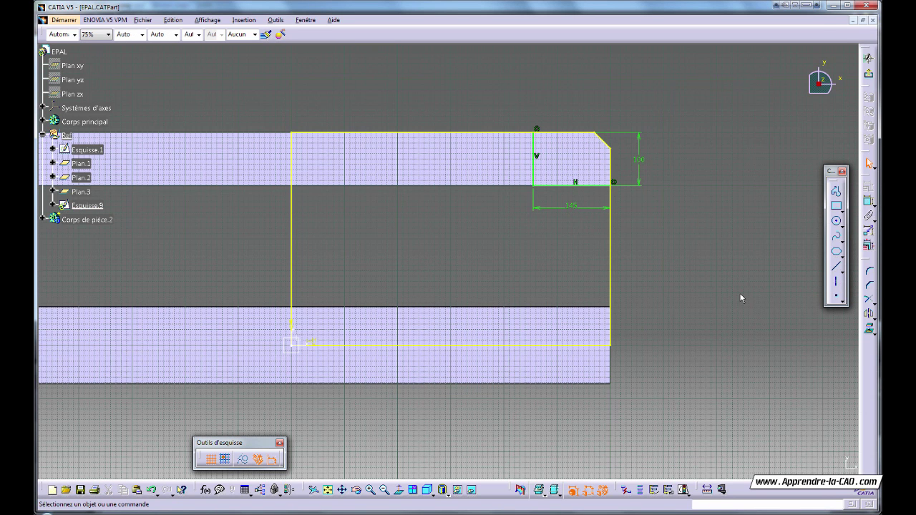
# Draw an L-shaped profile about 59 mm wide at the outline's unchamfered upper corner, level with the corner block's horizontal line.
pyautogui.click(836, 191)
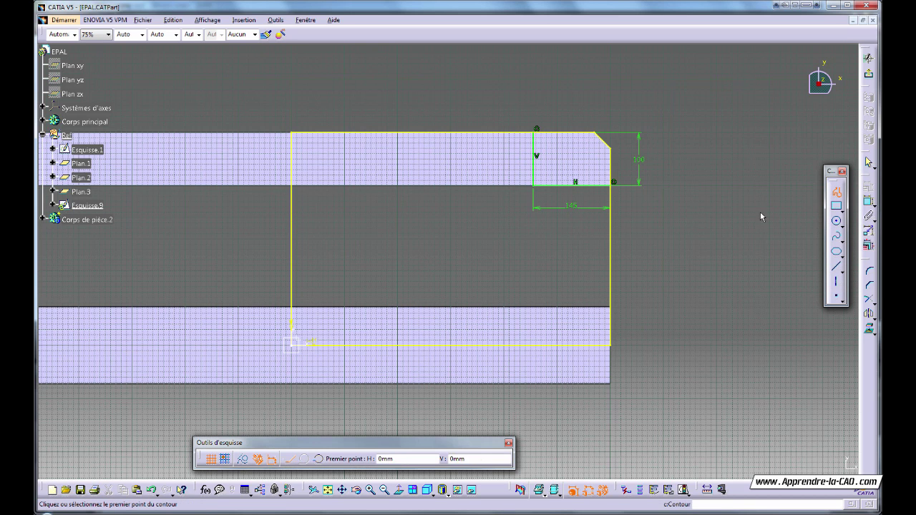
pyautogui.click(296, 186)
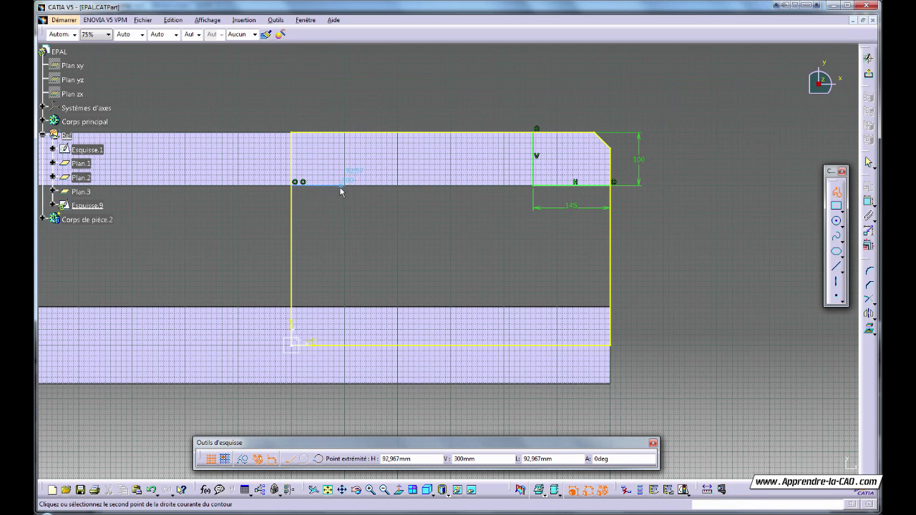
pyautogui.click(323, 184)
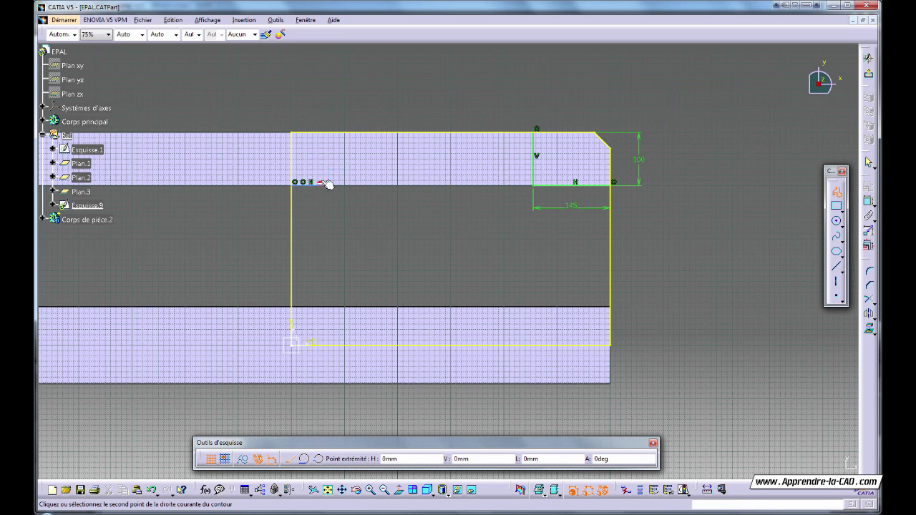
pyautogui.doubleClick(327, 130)
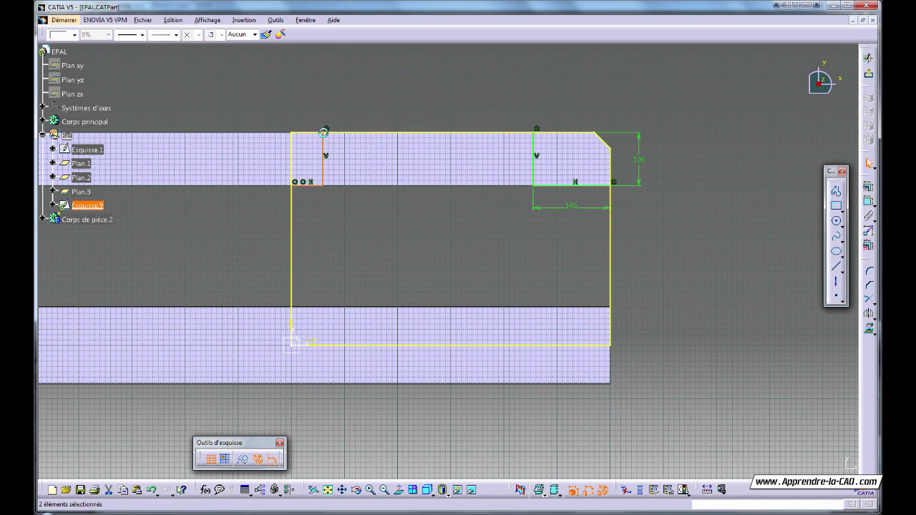
# Dimension the horizontal line of the upper middle block and set its length to 72.5 mm.
pyautogui.click(868, 201)
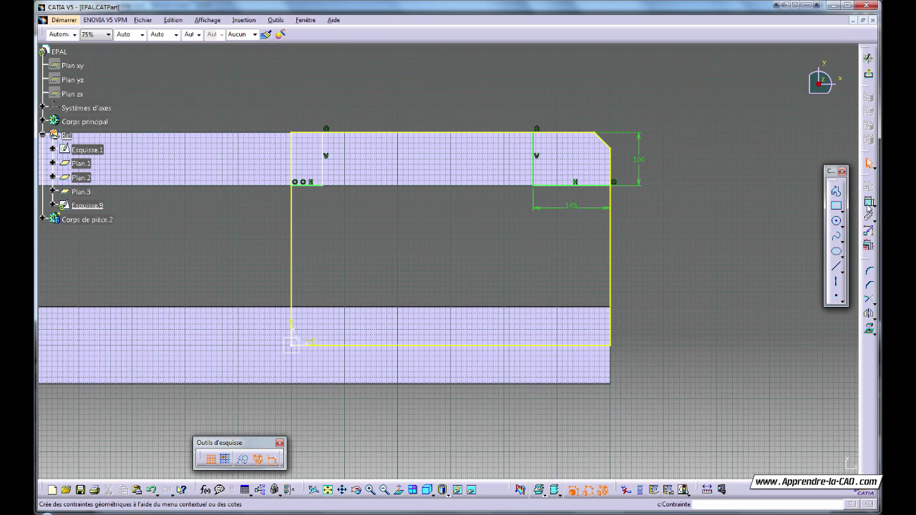
pyautogui.click(312, 186)
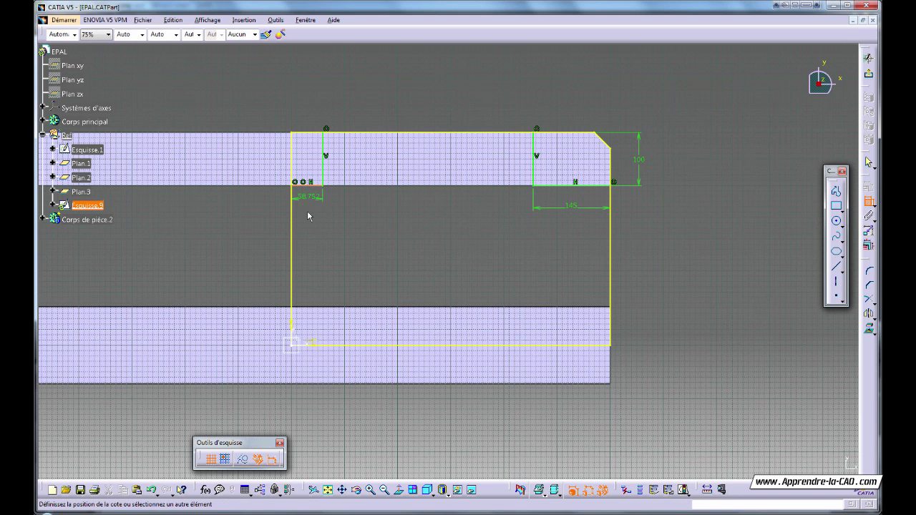
pyautogui.click(316, 207)
pyautogui.doubleClick(309, 211)
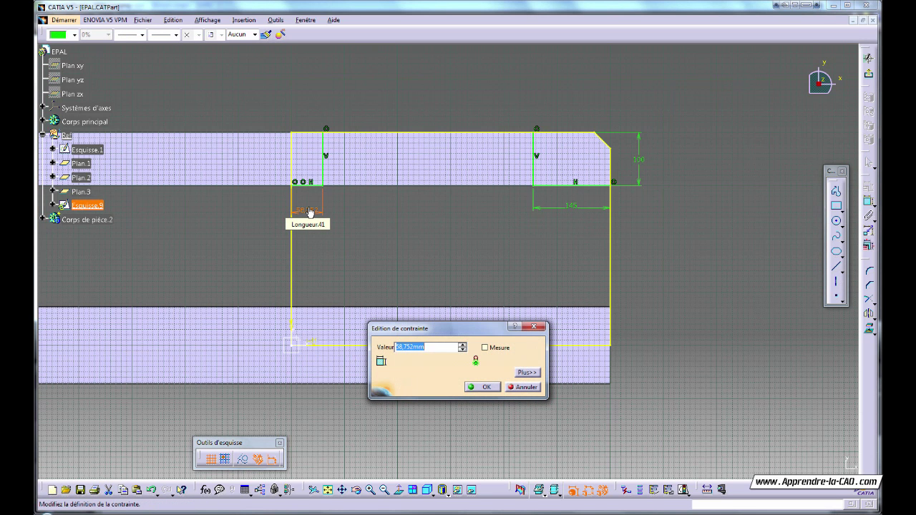
pyautogui.press('Return')
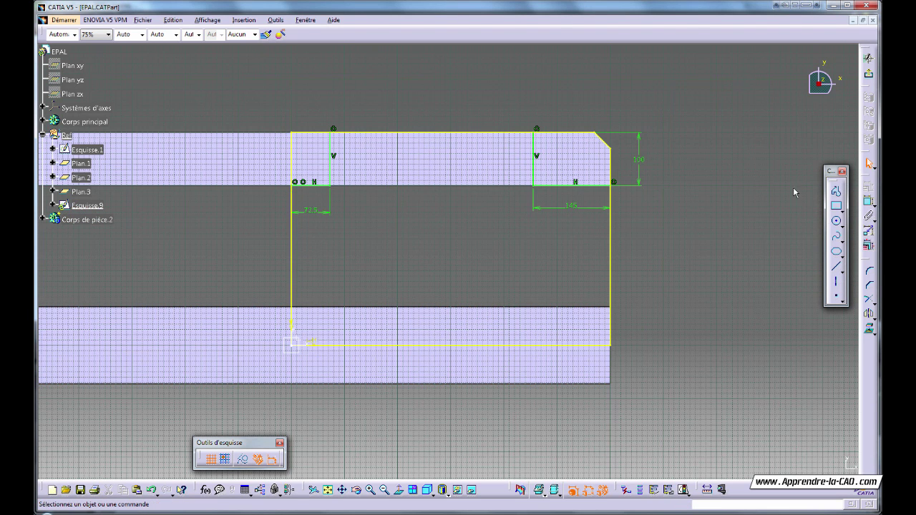
# Draw an L-shaped profile about 73 mm high around the origin corner, its vertical side aligned with the 72.5 mm block above.
pyautogui.click(836, 191)
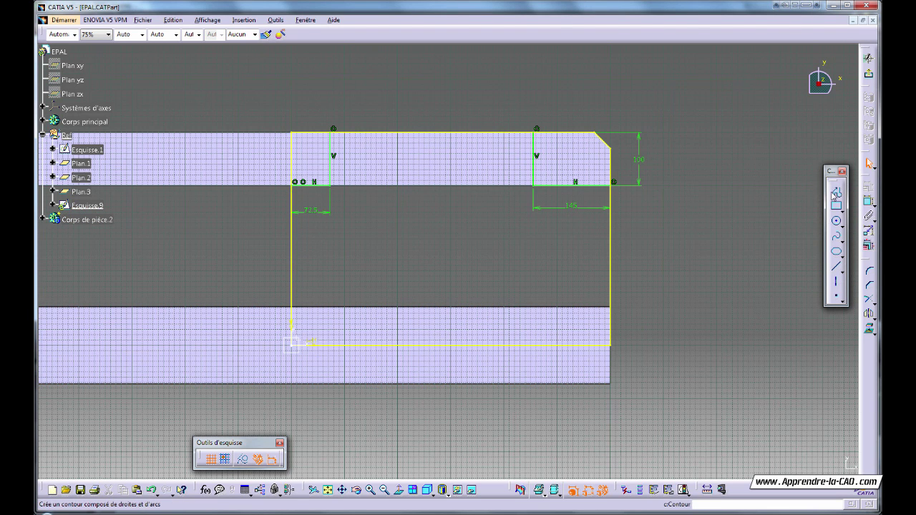
pyautogui.click(294, 303)
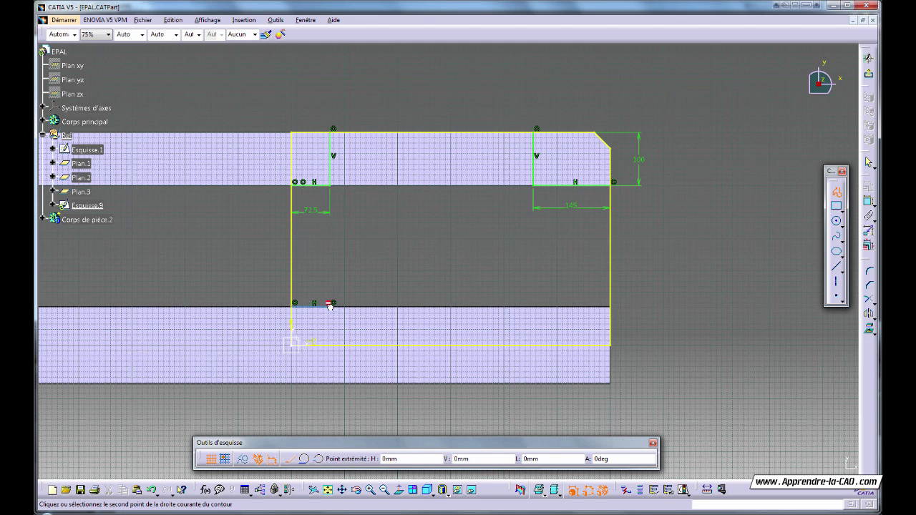
pyautogui.click(333, 302)
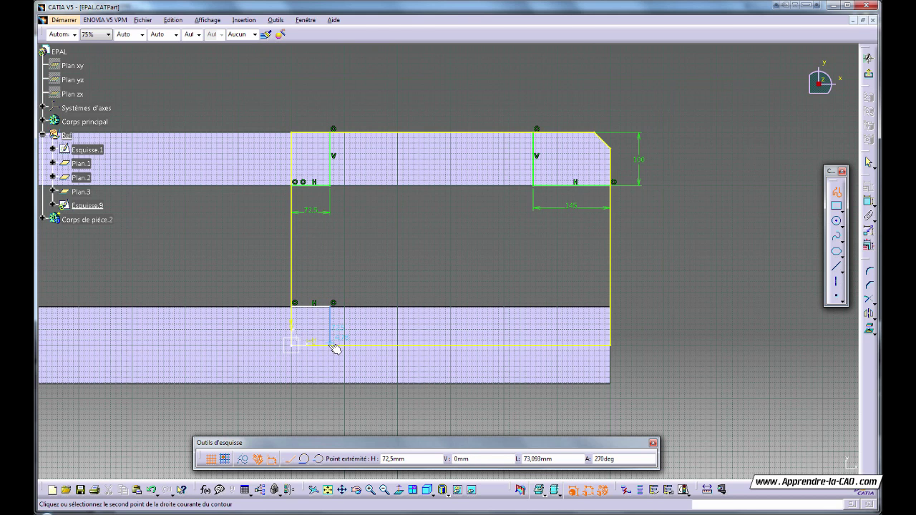
pyautogui.doubleClick(334, 342)
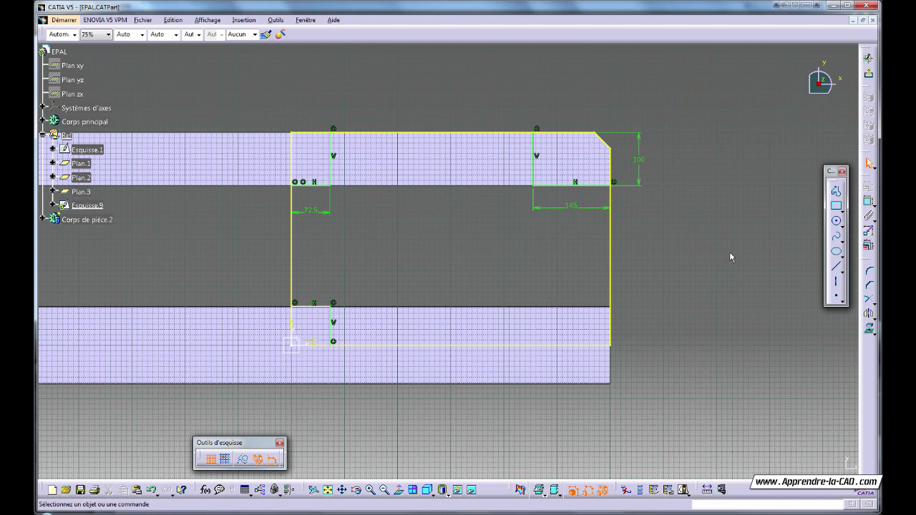
# Draw an L-shaped profile about 145 mm wide and 73 mm high at the outline's lower corner away from the origin, level with the origin block.
pyautogui.click(836, 191)
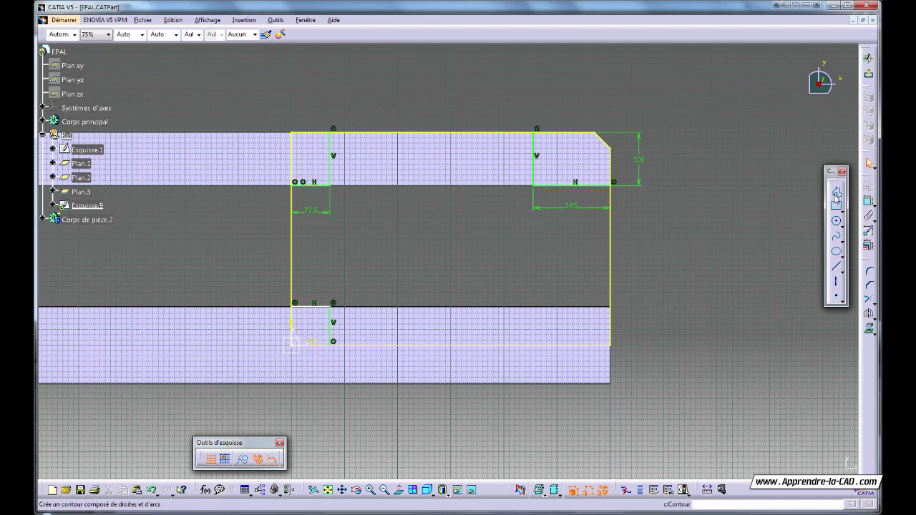
pyautogui.click(610, 304)
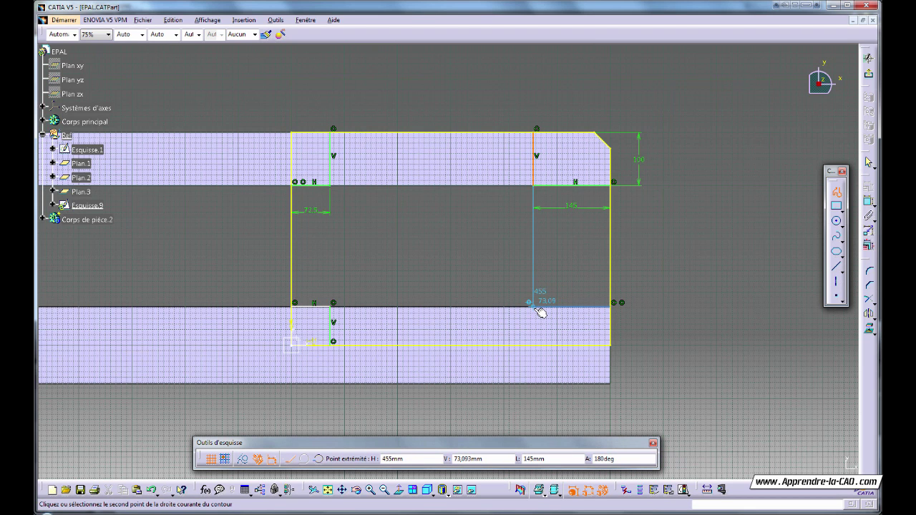
pyautogui.click(538, 309)
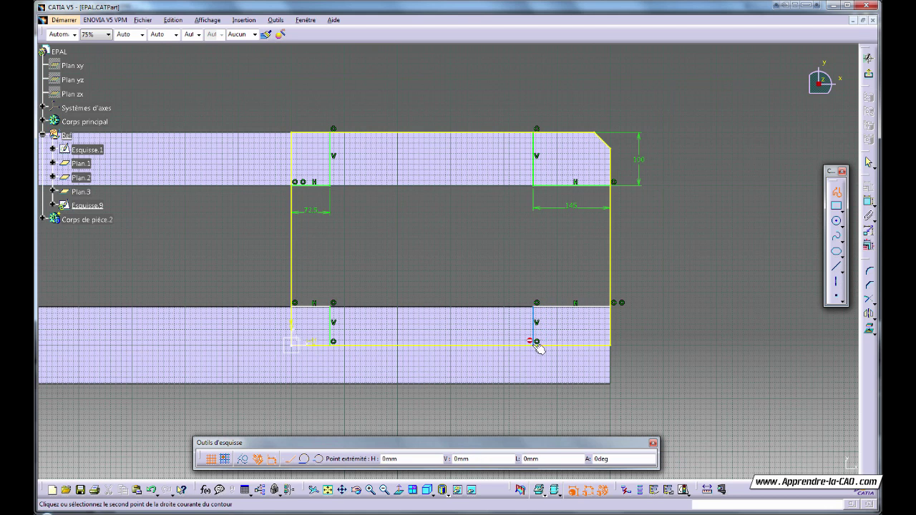
pyautogui.doubleClick(536, 342)
pyautogui.click(705, 358)
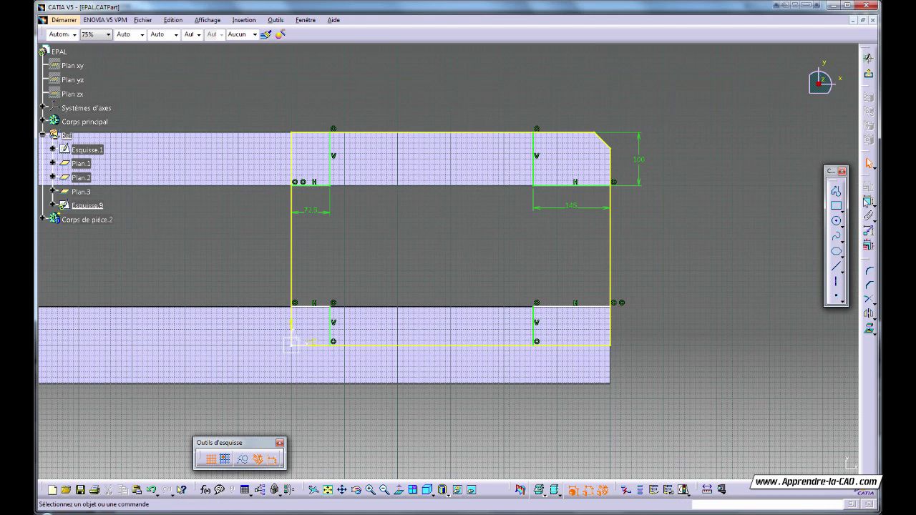
# Dimension the vertical line of the origin block and set its length to 145/2.
pyautogui.click(330, 318)
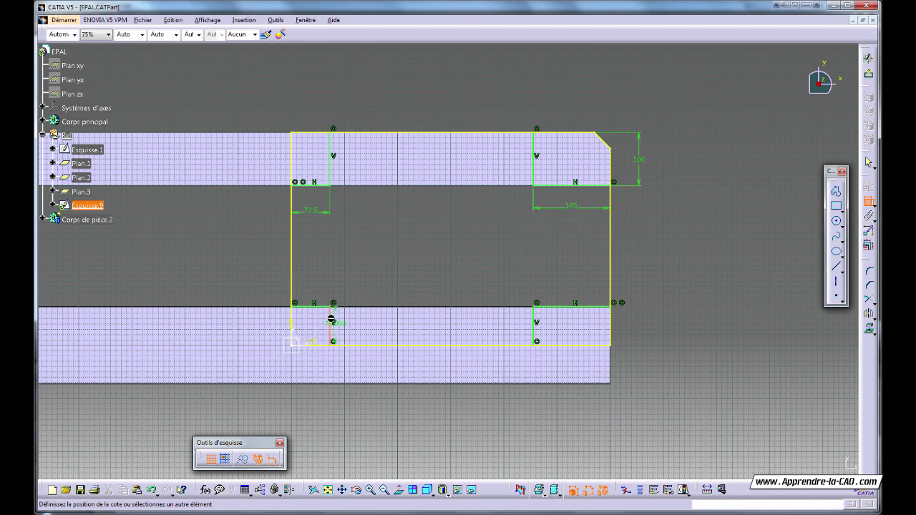
pyautogui.click(367, 285)
pyautogui.doubleClick(369, 277)
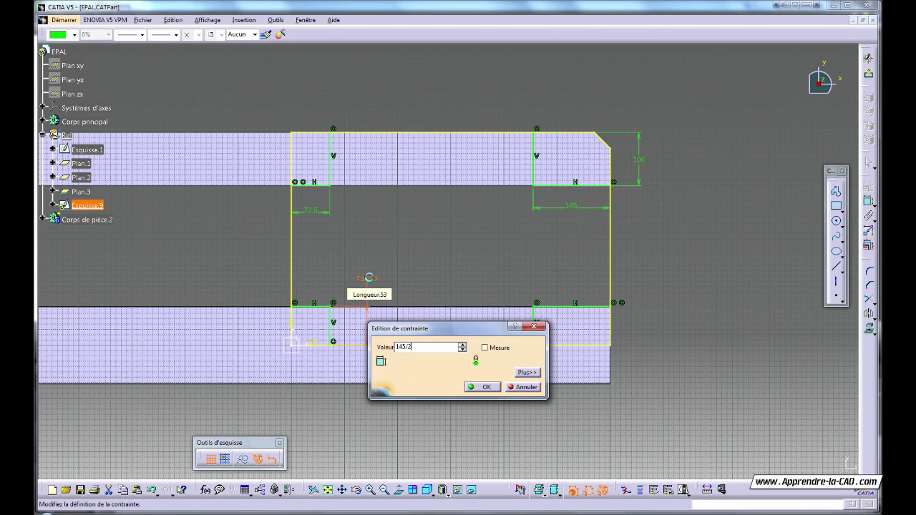
pyautogui.write('145/2')
pyautogui.press('Return')
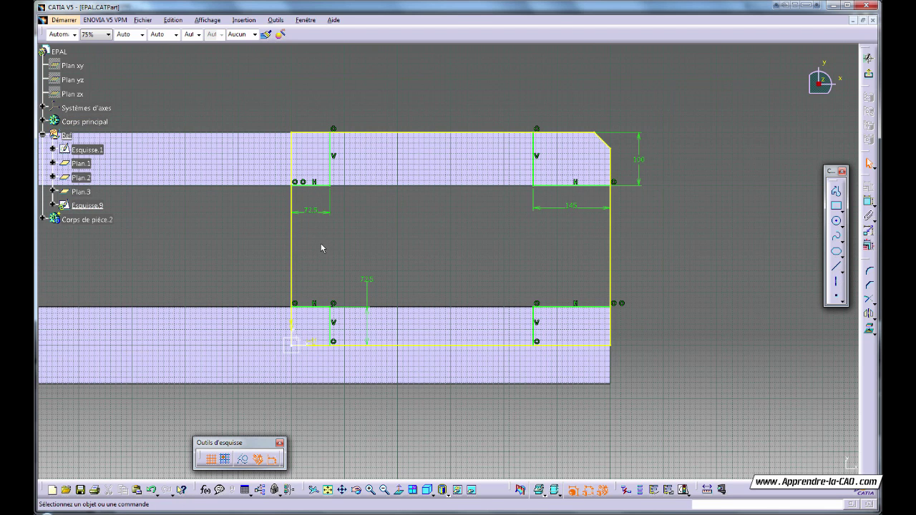
# Try to trim the outline's vertical edge through the origin against the upper middle block's horizontal line, converting the length constraint to a distance constraint.
pyautogui.click(869, 299)
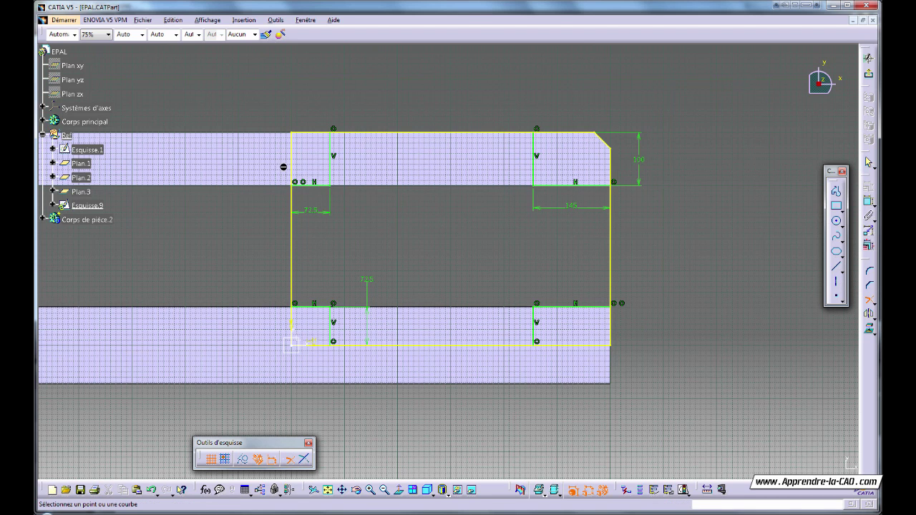
pyautogui.click(292, 159)
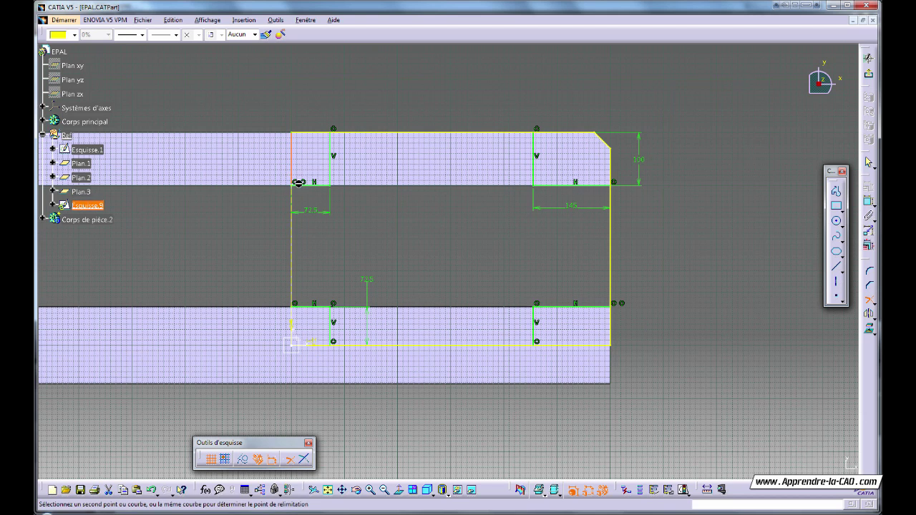
pyautogui.click(301, 183)
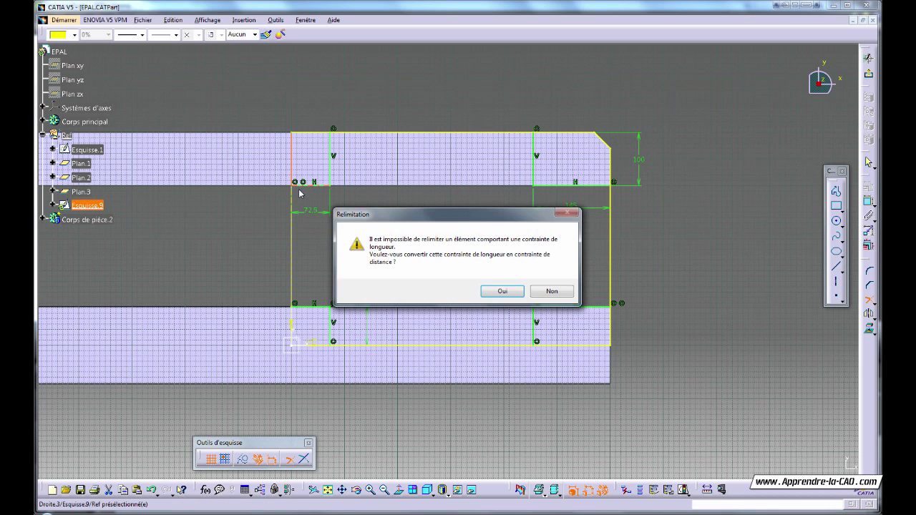
pyautogui.click(503, 291)
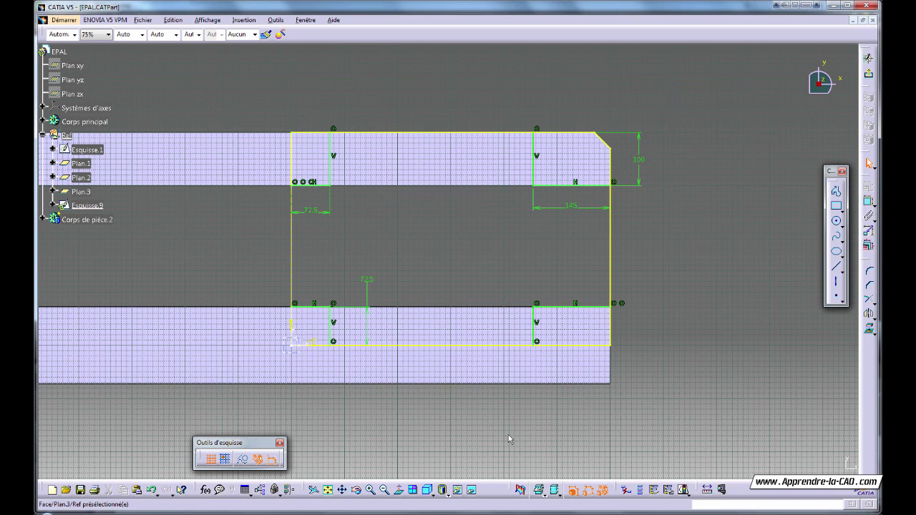
# Hide the 3D geometry behind the sketch and inspect the outline's vertical edge near the origin block.
pyautogui.click(544, 495)
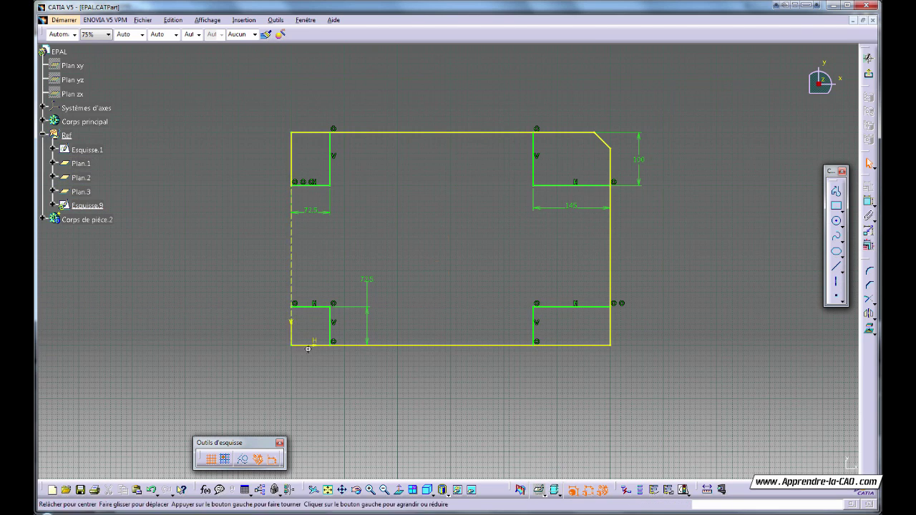
pyautogui.moveTo(306, 348); pyautogui.dragTo(440, 301, button='middle')
pyautogui.moveTo(303, 354); pyautogui.dragTo(317, 378, button='middle')
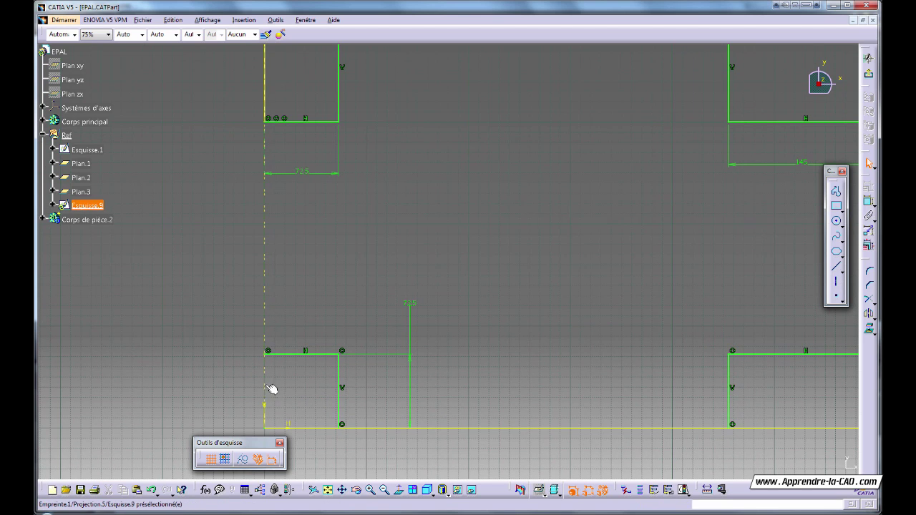
pyautogui.moveTo(475, 256)
pyautogui.mouseDown(button='middle')
pyautogui.moveTo(479, 299)
pyautogui.moveTo(472, 280)
pyautogui.mouseUp(button='middle')
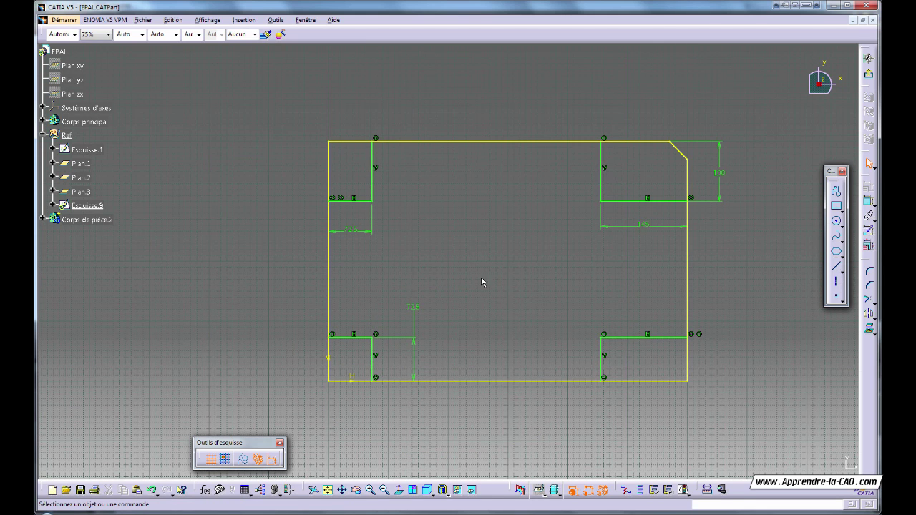
# Break the outline's vertical edge through the origin in two, roughly midway between the upper middle block and the origin block.
pyautogui.click(870, 299)
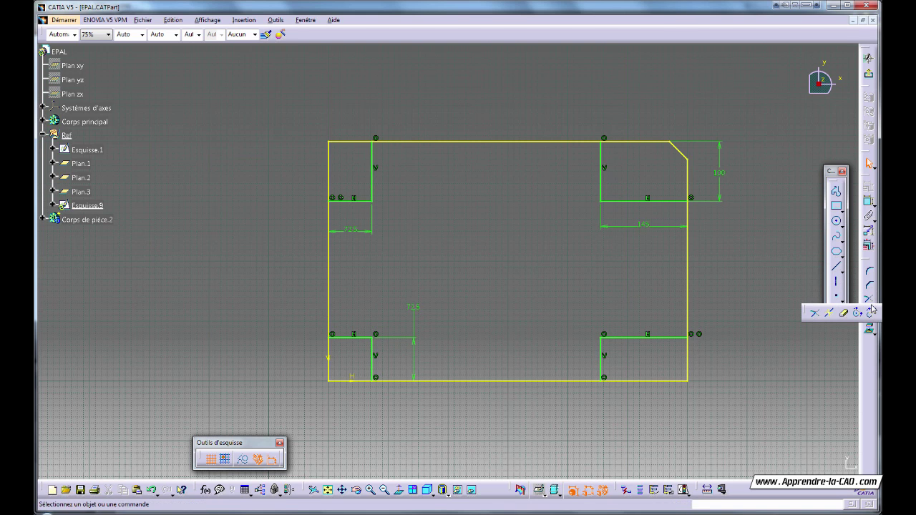
pyautogui.click(831, 315)
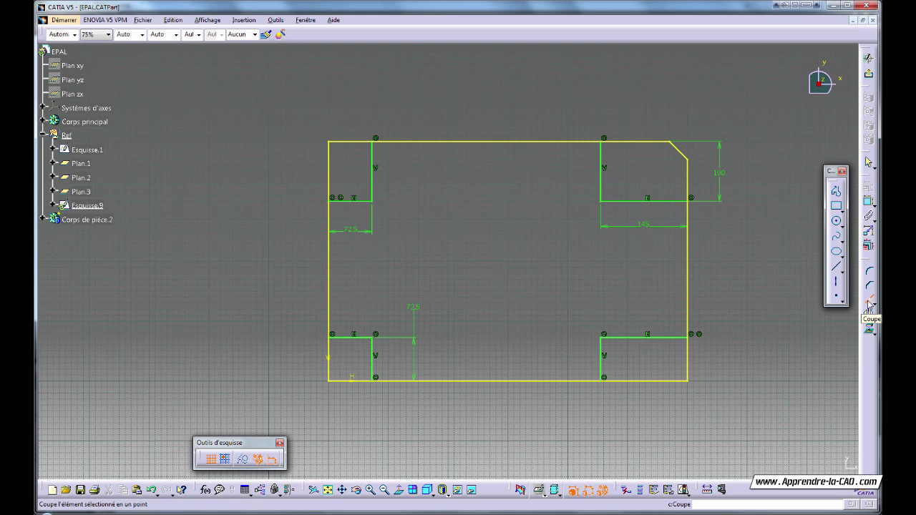
pyautogui.click(328, 264)
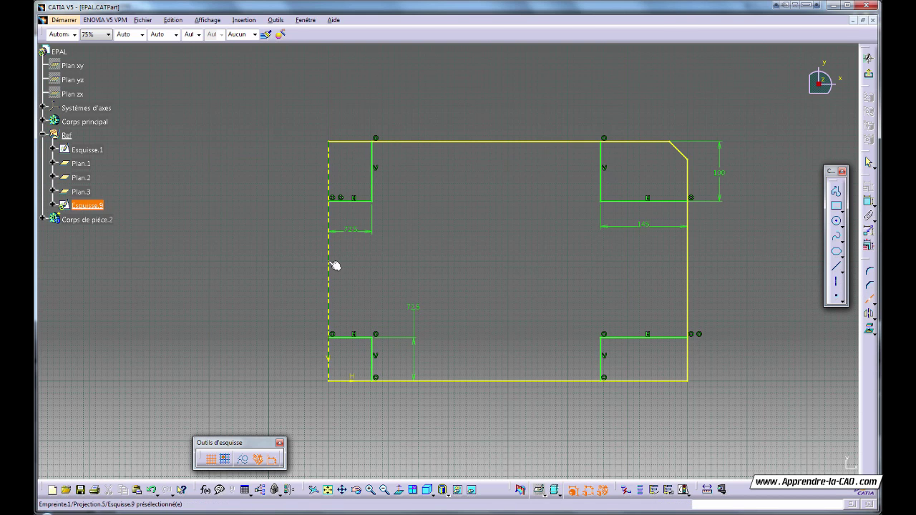
pyautogui.click(330, 263)
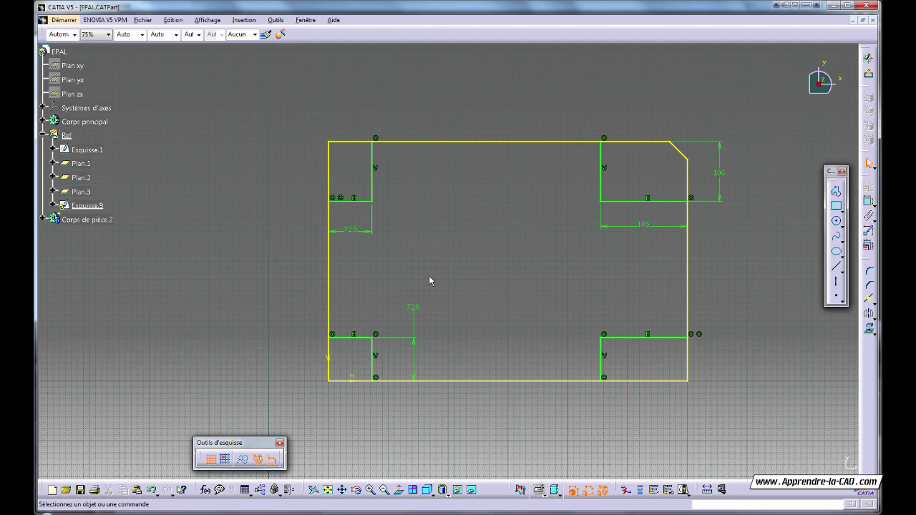
pyautogui.click(334, 244)
pyautogui.click(332, 294)
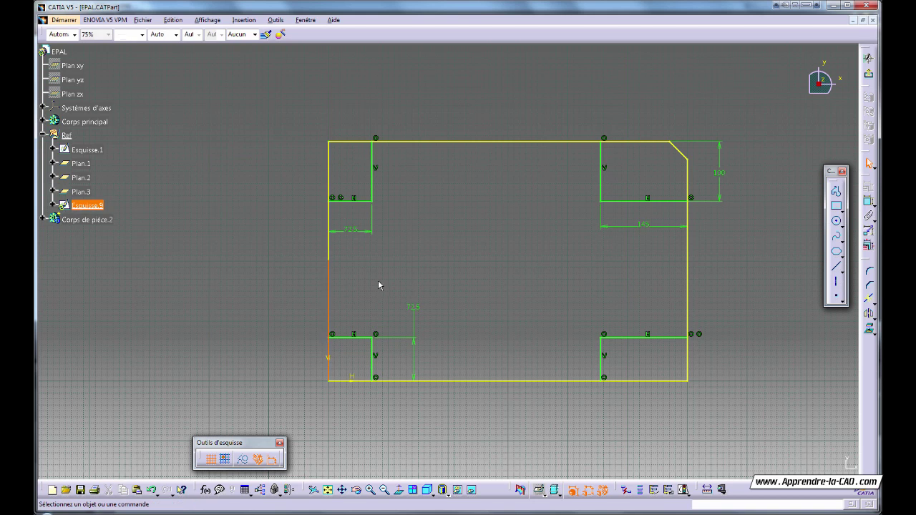
# Break the outline's upper, outer vertical and lower edges in two, each between its neighbouring blocks.
pyautogui.click(497, 142)
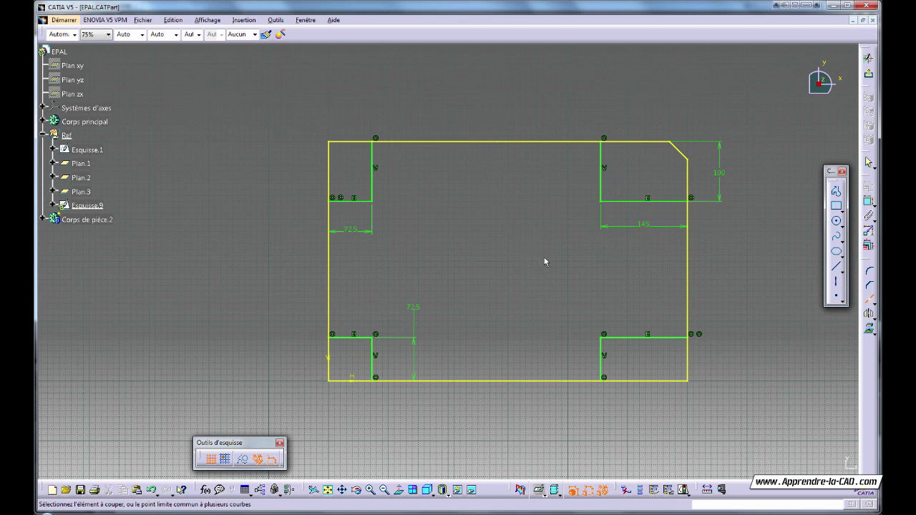
pyautogui.click(686, 271)
pyautogui.click(686, 272)
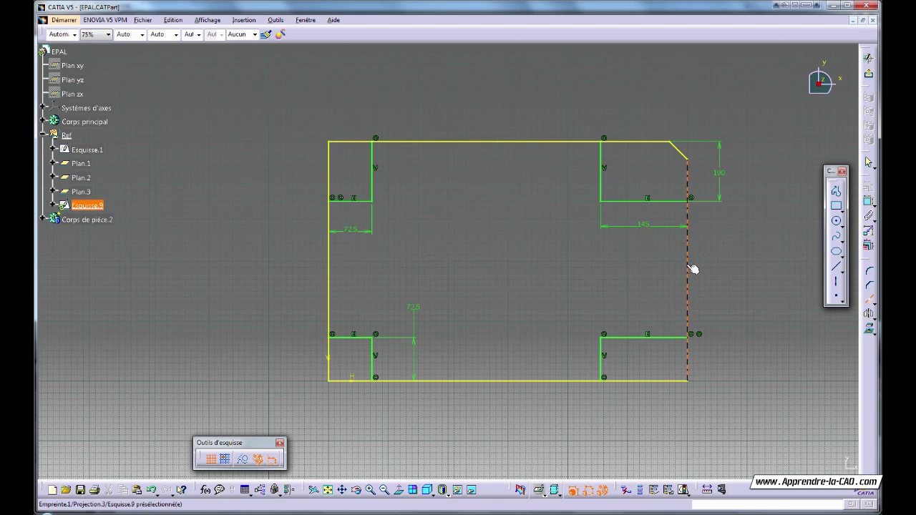
pyautogui.click(483, 381)
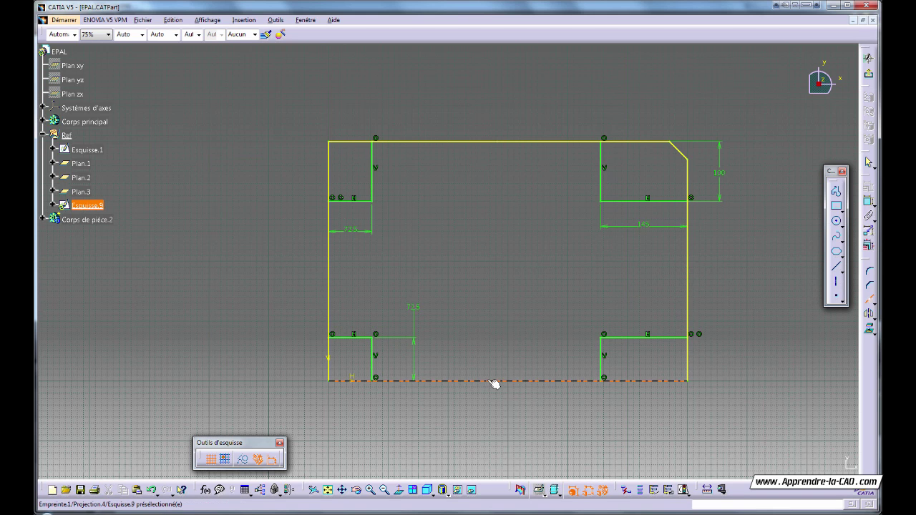
pyautogui.click(494, 380)
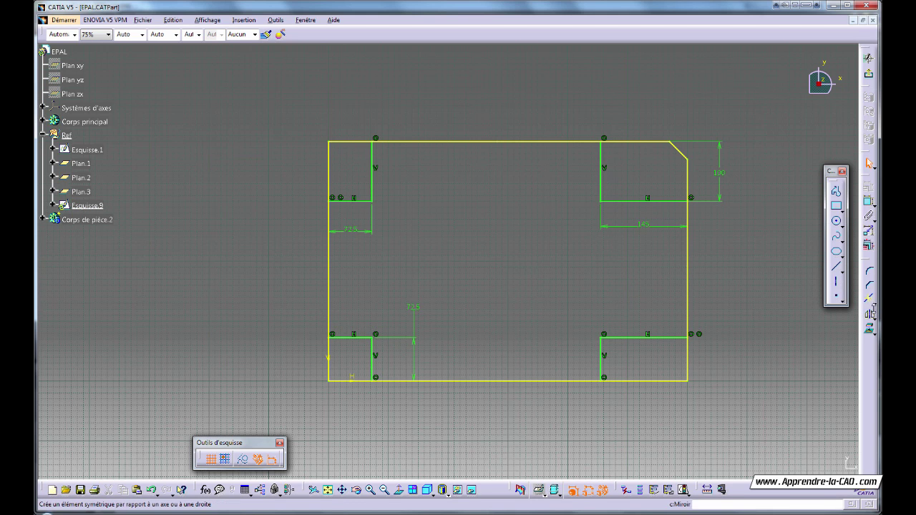
# Trim the outline's upper and outer vertical edges to the chamfered corner block, converting the length constraint to a distance constraint.
pyautogui.click(873, 304)
pyautogui.click(814, 309)
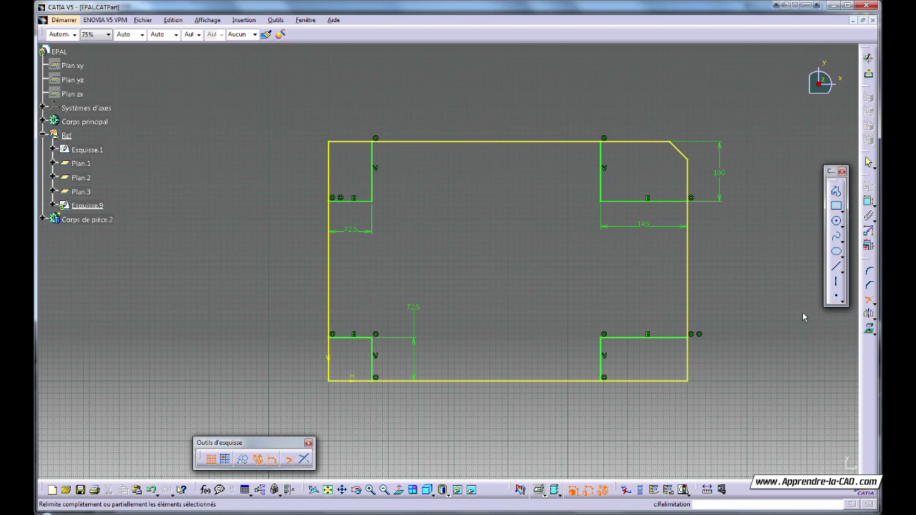
pyautogui.click(629, 141)
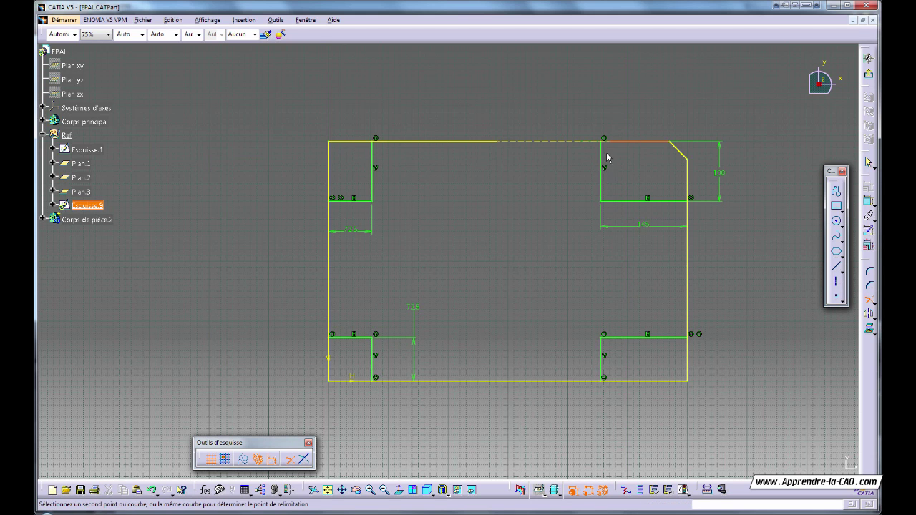
pyautogui.click(605, 144)
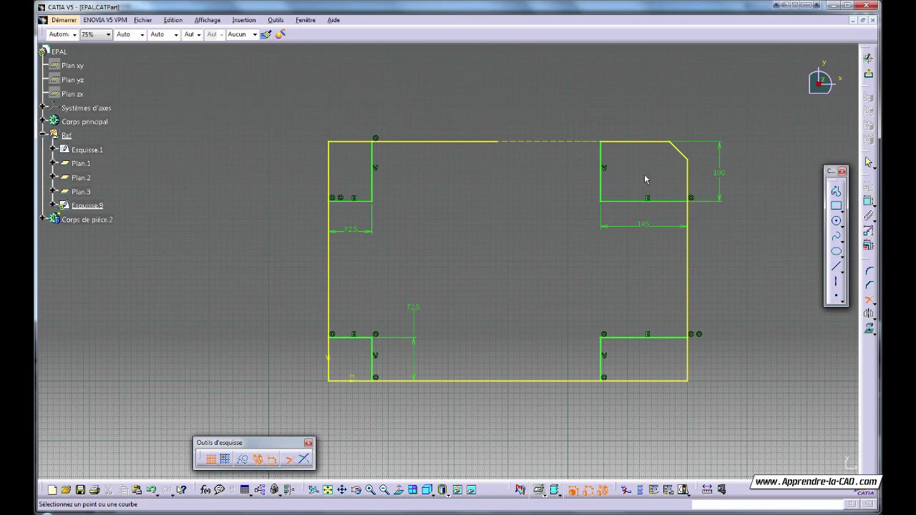
pyautogui.click(687, 197)
pyautogui.click(681, 202)
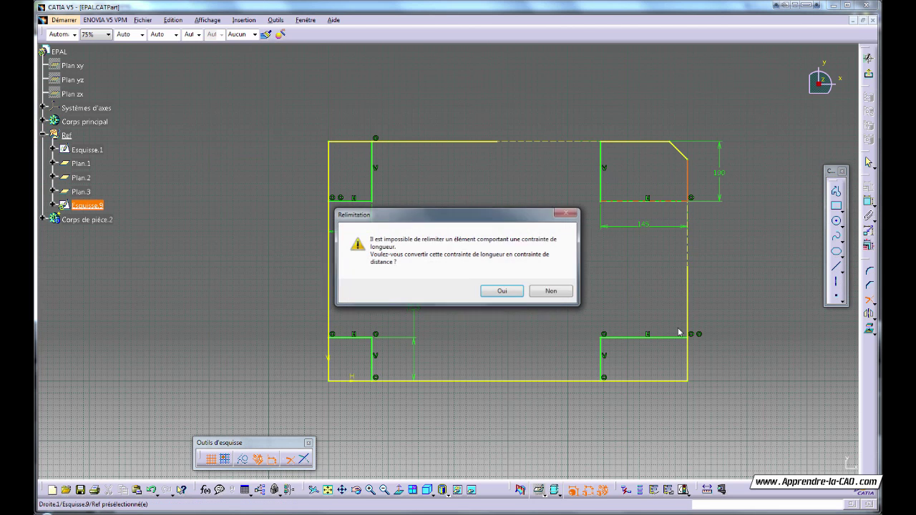
pyautogui.click(520, 296)
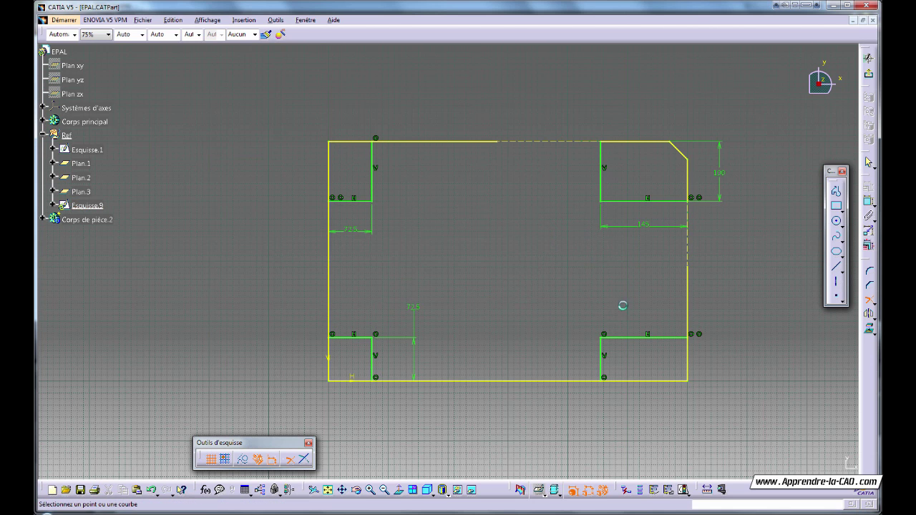
# Trim the outline edges to the block at the lower outer corner and to the origin block, converting the length constraint to a distance constraint.
pyautogui.click(688, 358)
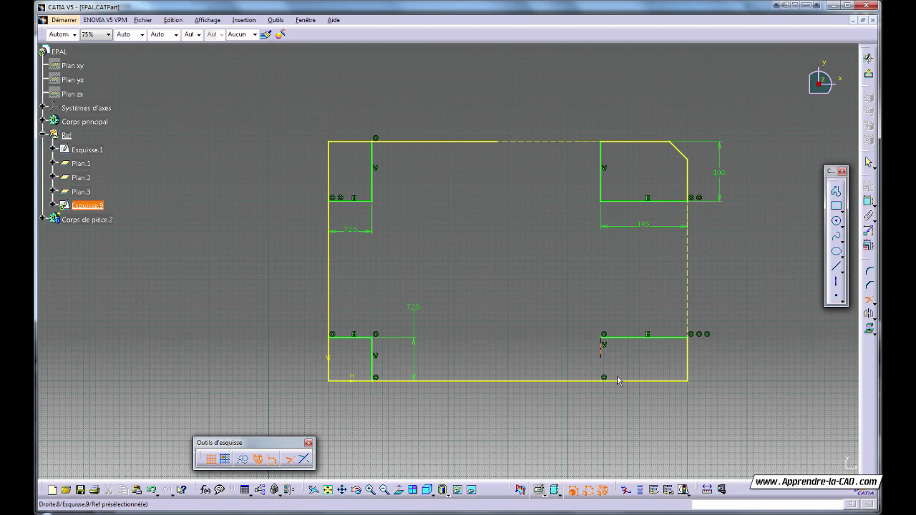
pyautogui.click(625, 382)
pyautogui.click(372, 355)
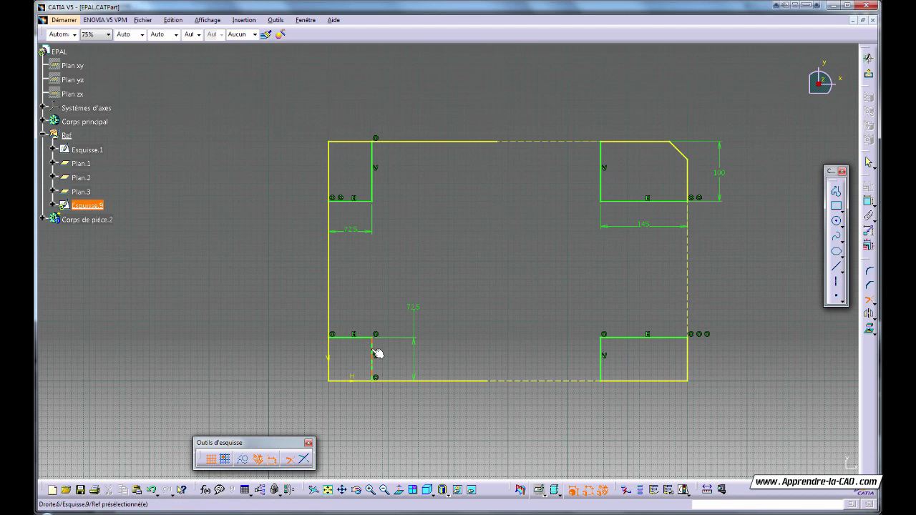
pyautogui.click(358, 381)
pyautogui.click(501, 291)
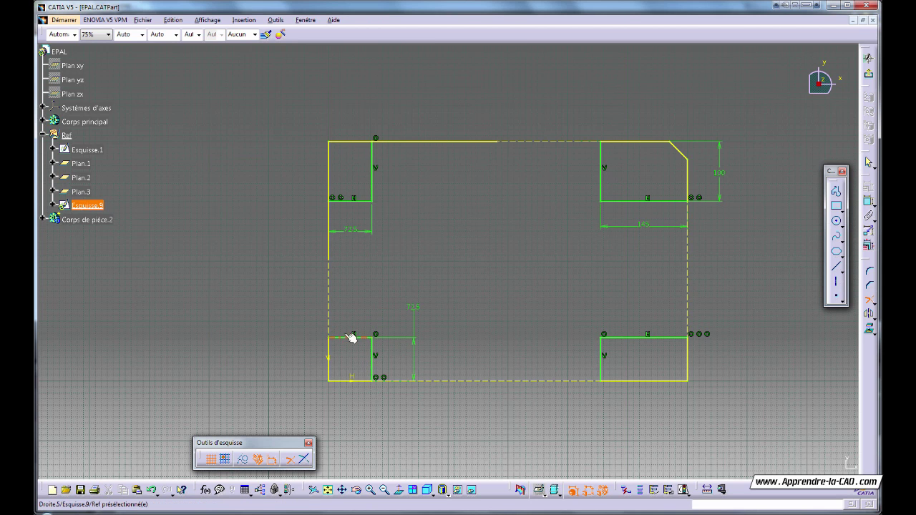
# Trim the outline edges to the upper middle block, converting its length constraint to a distance constraint, and exit the sketch.
pyautogui.click(331, 182)
pyautogui.click(340, 200)
pyautogui.click(499, 290)
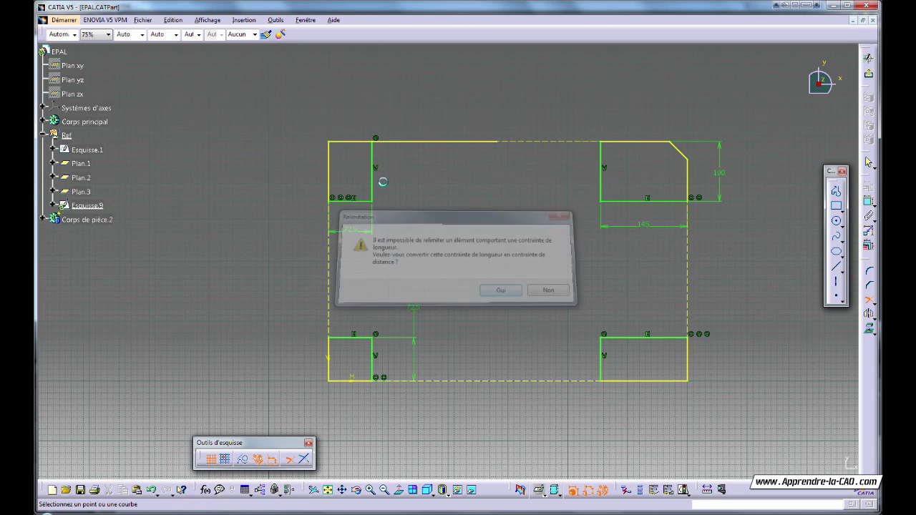
pyautogui.click(363, 143)
pyautogui.click(376, 146)
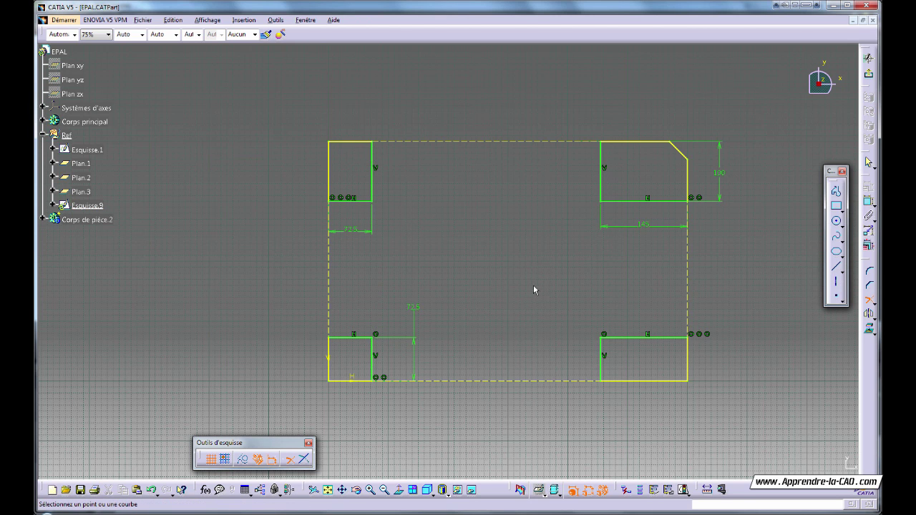
pyautogui.press('Escape')
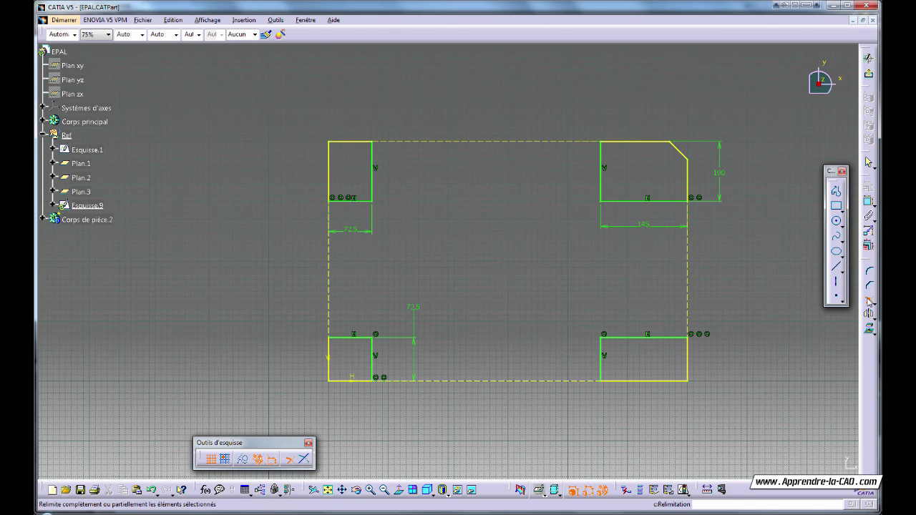
pyautogui.click(868, 73)
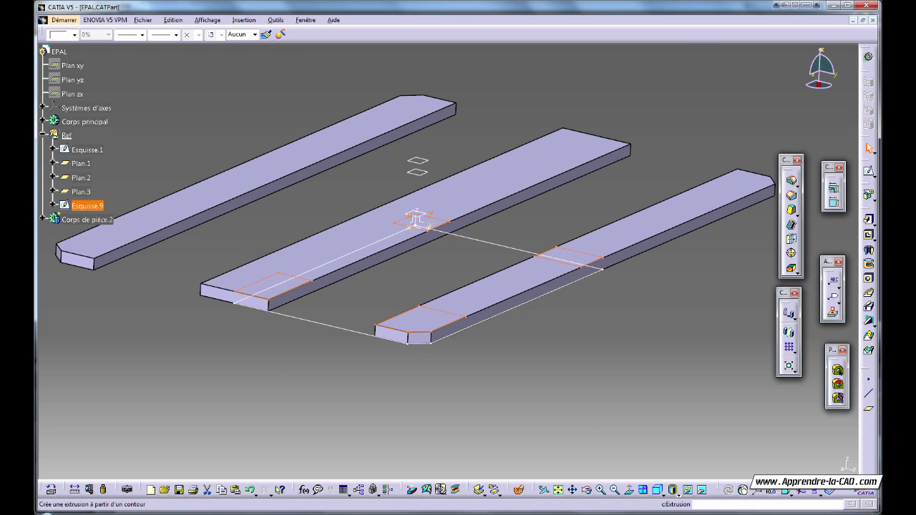
pyautogui.click(869, 221)
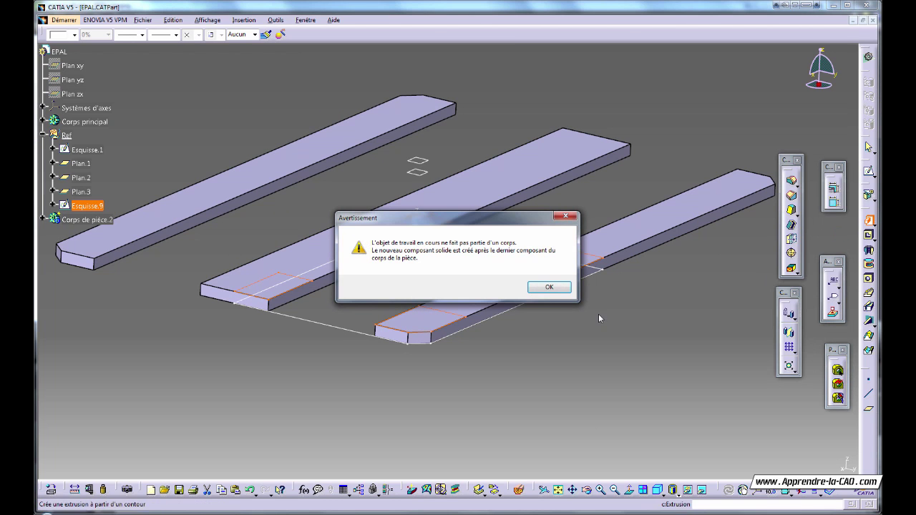
pyautogui.click(549, 287)
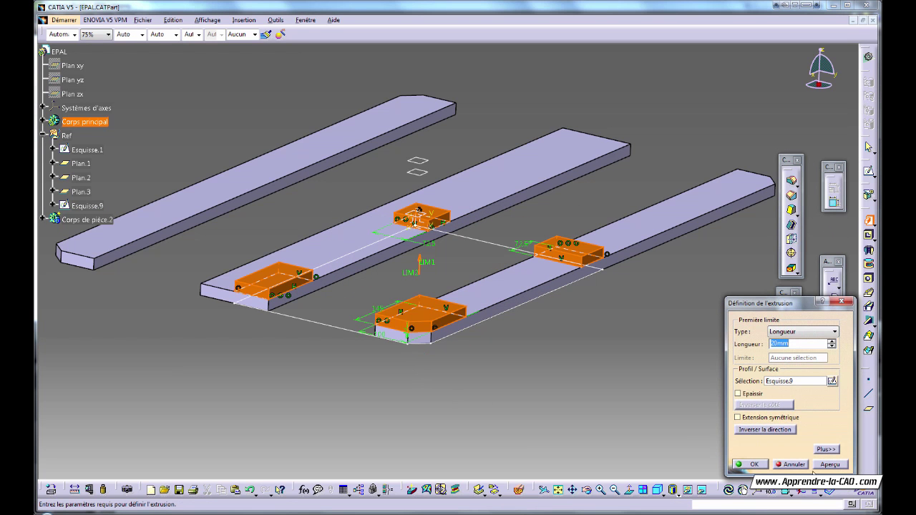
pyautogui.click(790, 464)
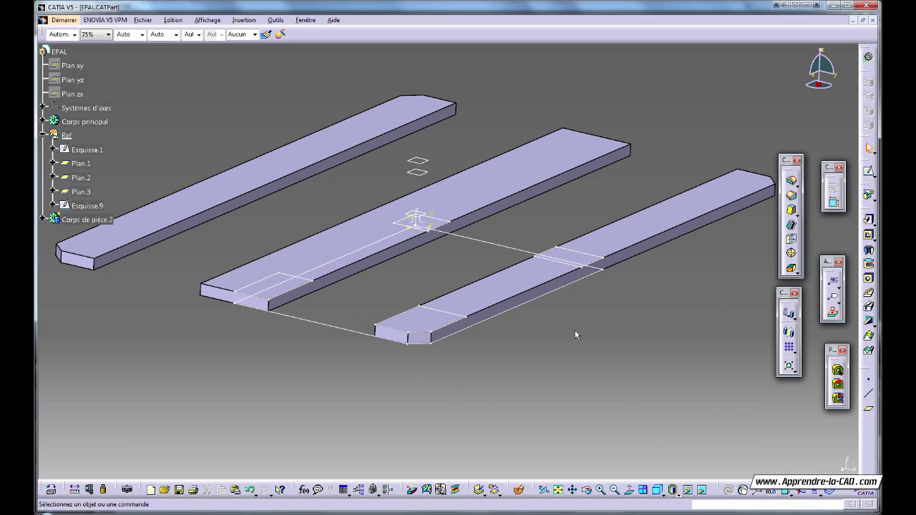
# Insert a new body into the EPAL part to hold the spacer blocks.
pyautogui.click(244, 20)
pyautogui.click(248, 48)
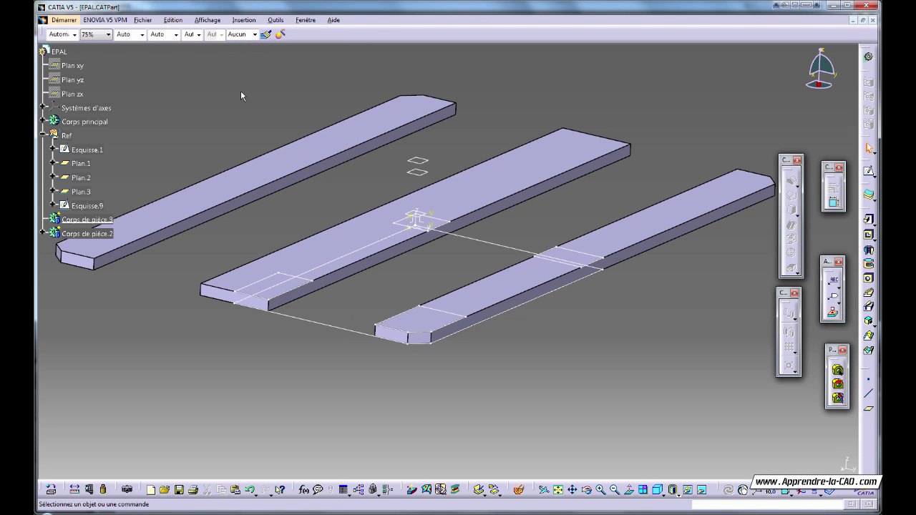
pyautogui.moveTo(209, 234); pyautogui.dragTo(203, 280, button='middle')
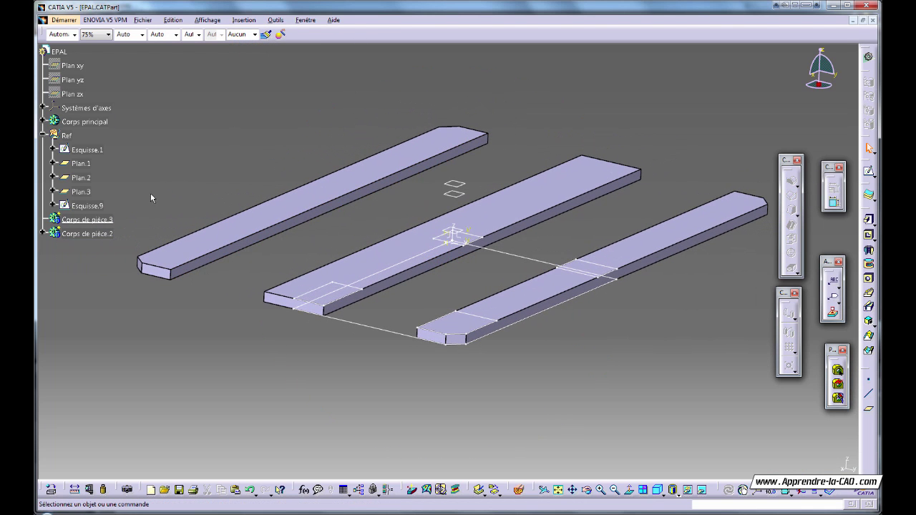
# Move the block-profile sketch Esquisse.9 from the Ref set into the new body Corps de pièce.3 and expand that body in the tree.
pyautogui.click(85, 205)
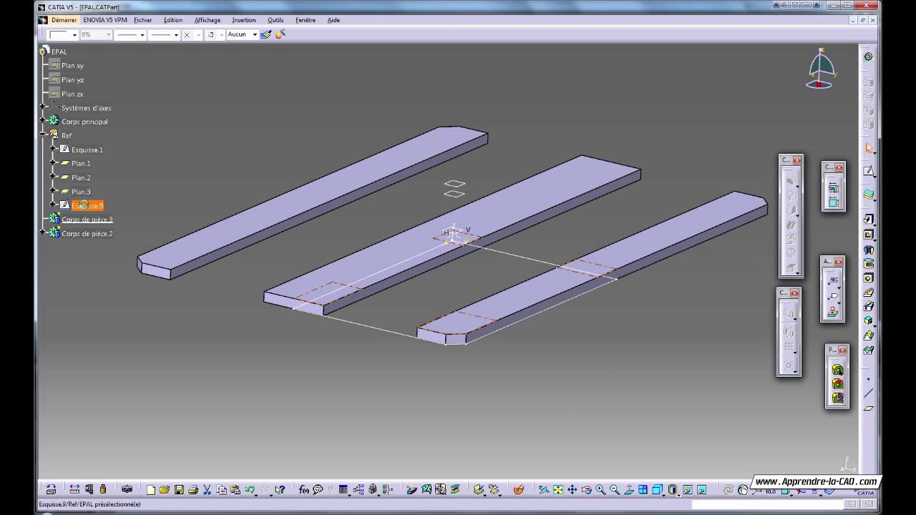
pyautogui.rightClick(90, 207)
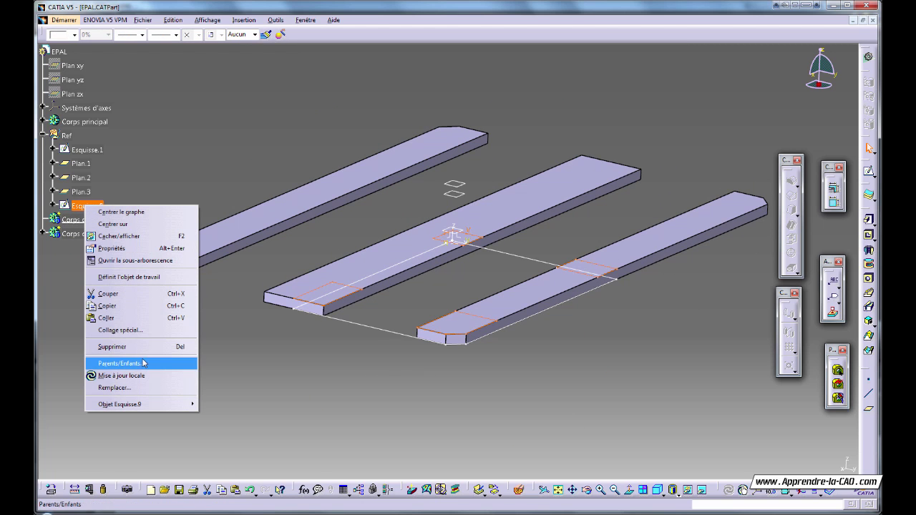
pyautogui.moveTo(138, 406)
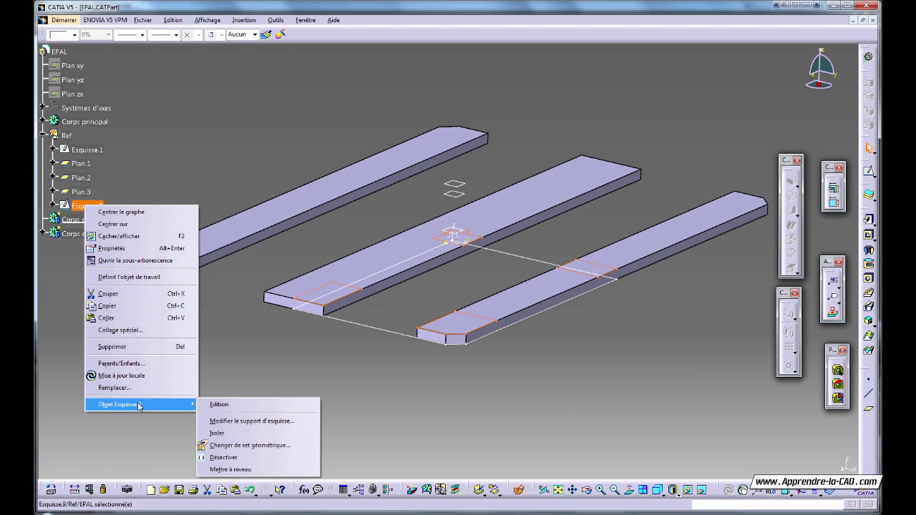
pyautogui.click(252, 446)
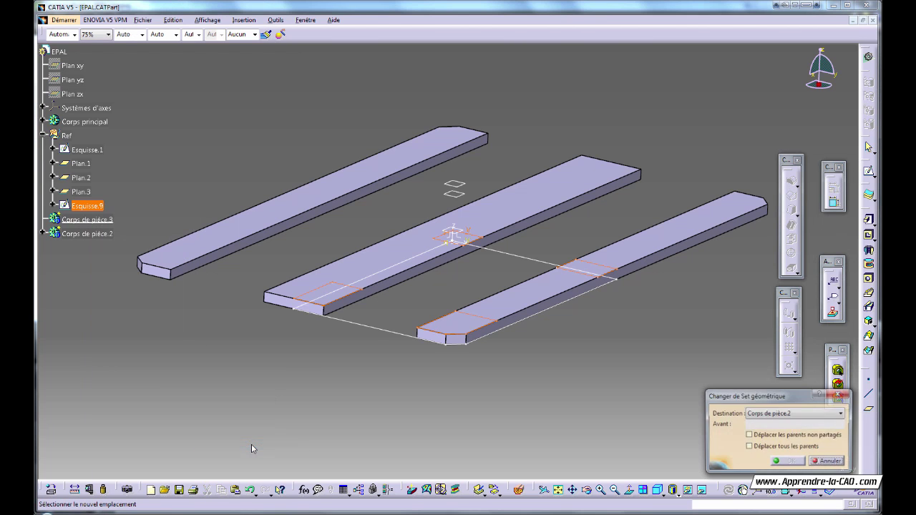
pyautogui.click(87, 219)
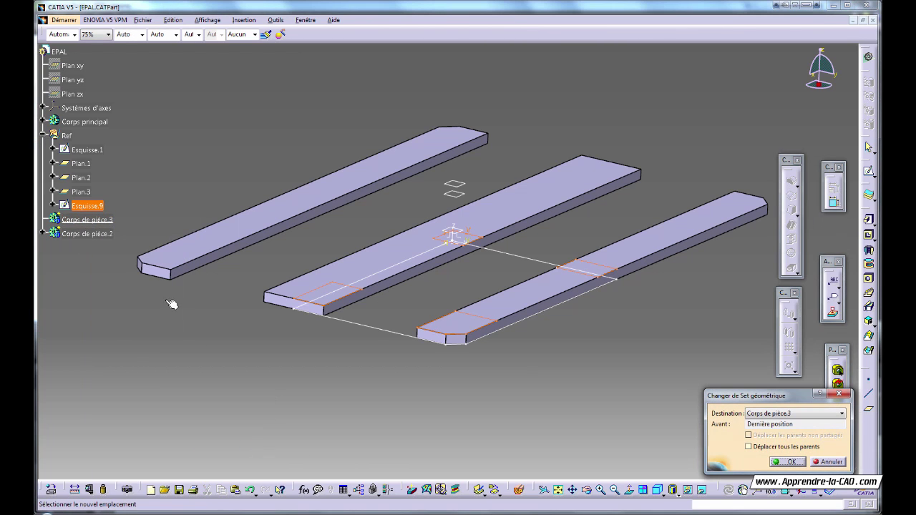
pyautogui.click(791, 461)
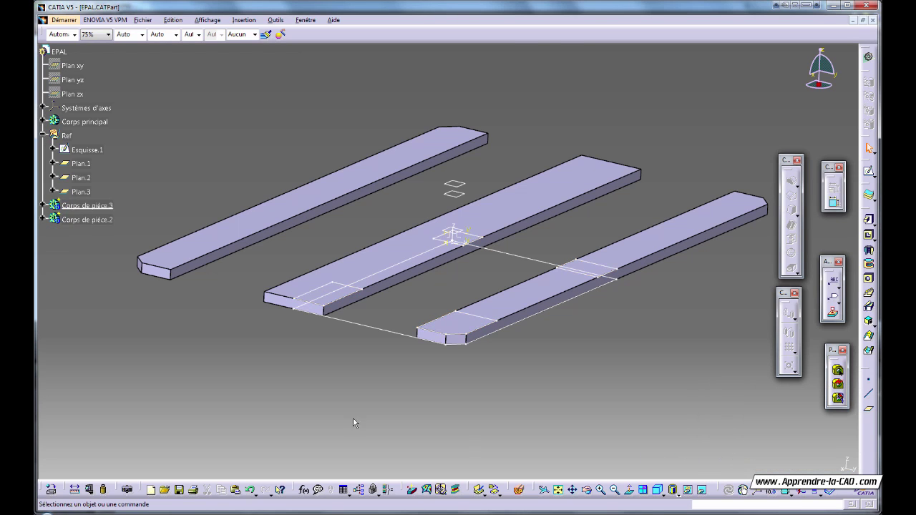
pyautogui.click(42, 206)
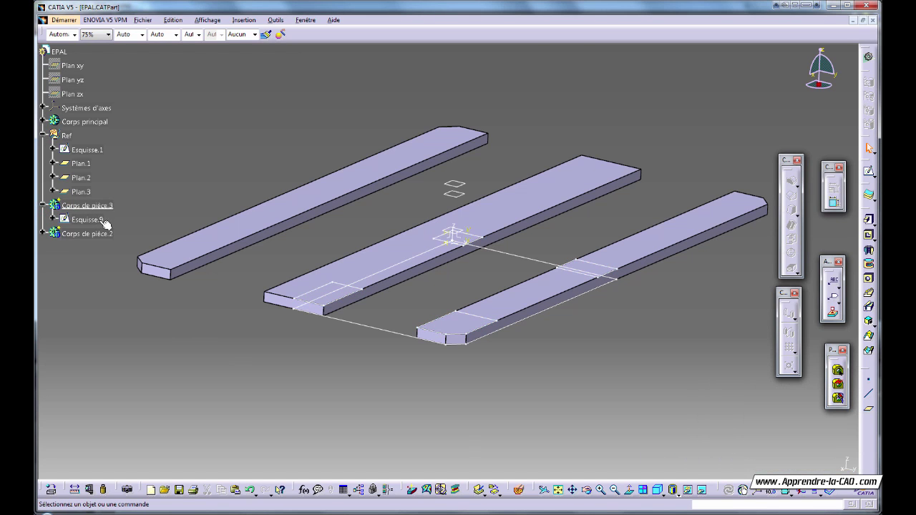
# Extrude the four block profiles of Esquisse.9 up to Plan.2 with a 0 mm offset.
pyautogui.click(89, 220)
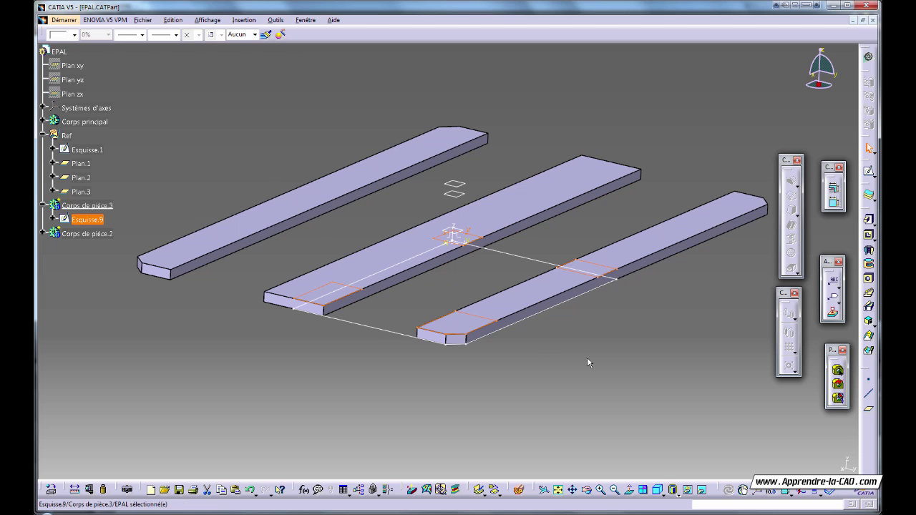
pyautogui.click(868, 222)
pyautogui.moveTo(650, 390); pyautogui.dragTo(438, 361, button='middle')
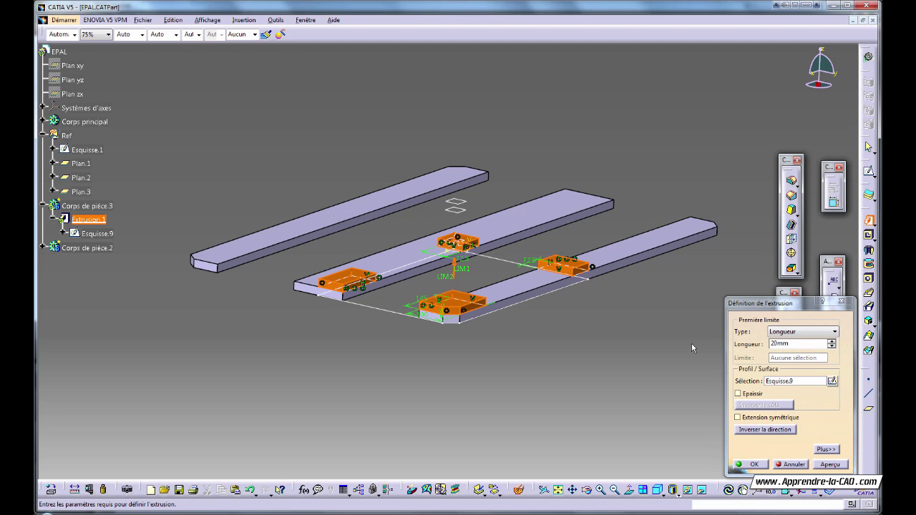
pyautogui.click(797, 332)
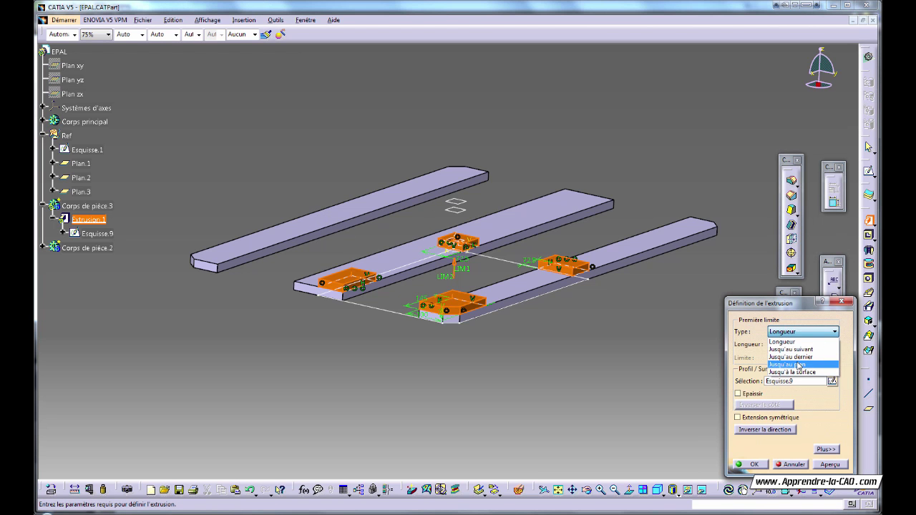
pyautogui.click(794, 366)
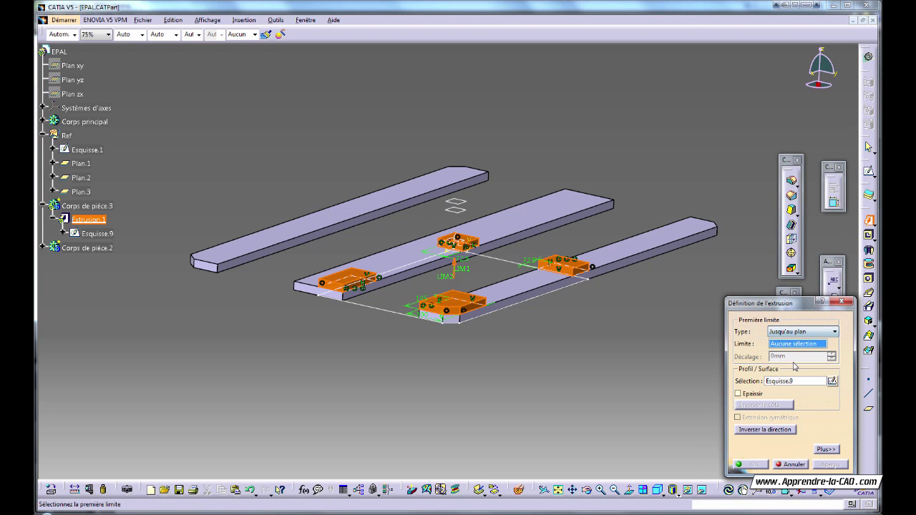
pyautogui.click(457, 213)
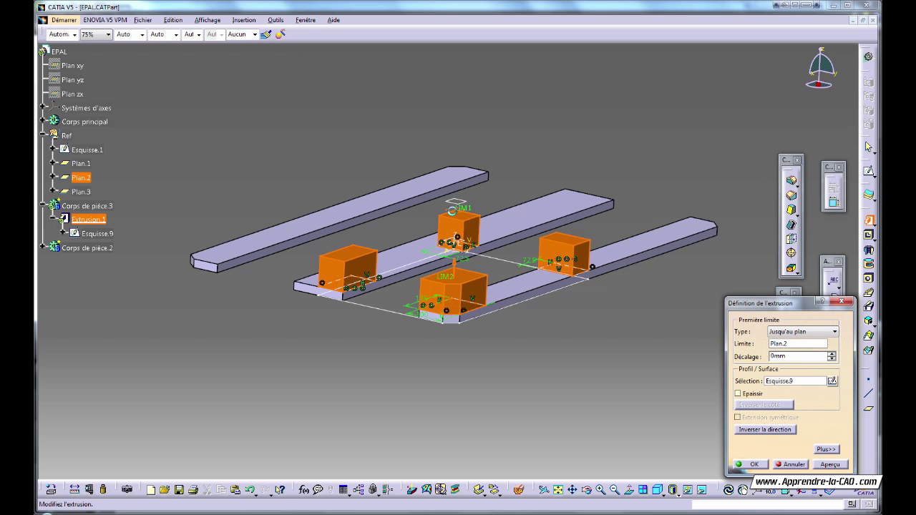
pyautogui.moveTo(479, 362)
pyautogui.mouseDown(button='middle')
pyautogui.moveTo(487, 322)
pyautogui.moveTo(482, 360)
pyautogui.moveTo(501, 349)
pyautogui.moveTo(491, 363)
pyautogui.mouseUp(button='middle')
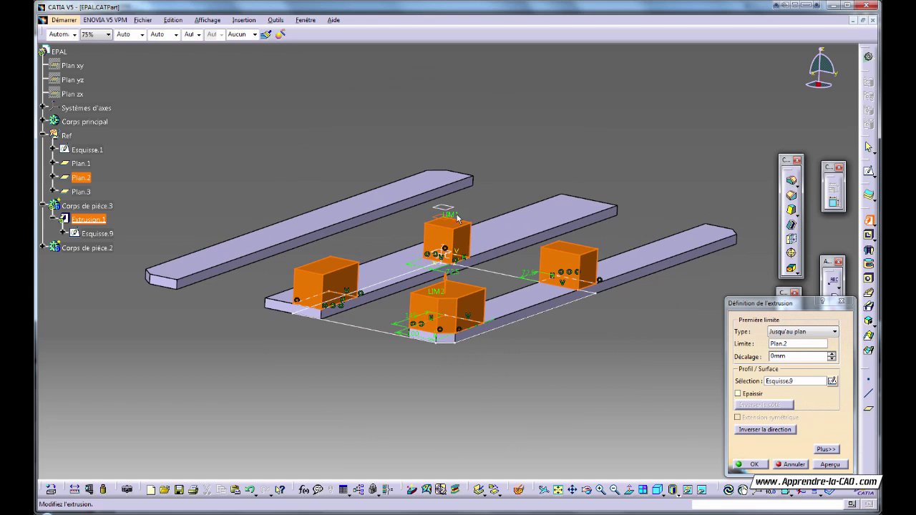
pyautogui.click(51, 178)
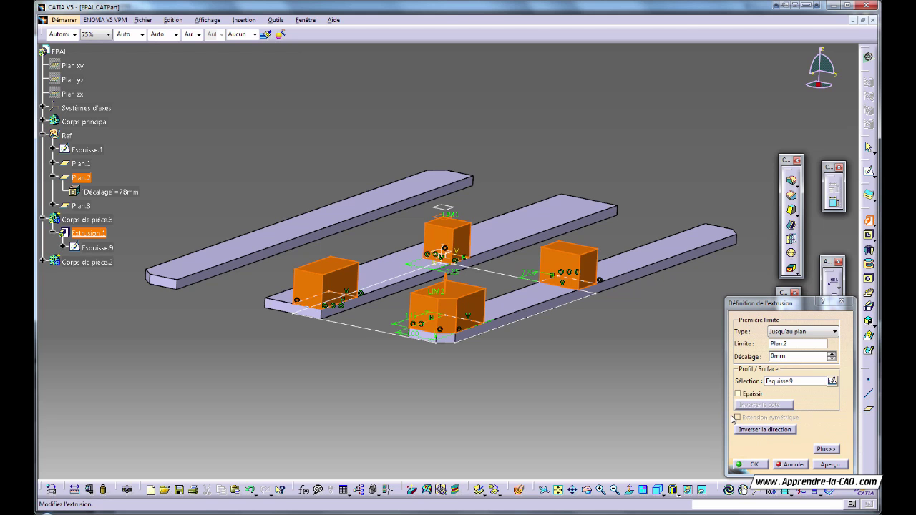
pyautogui.click(755, 465)
# Mirror the extruded blocks across the axis system's ZX plane onto the opposite outer board.
pyautogui.moveTo(515, 361)
pyautogui.mouseDown(button='middle')
pyautogui.moveTo(487, 361)
pyautogui.moveTo(500, 362)
pyautogui.mouseUp(button='middle')
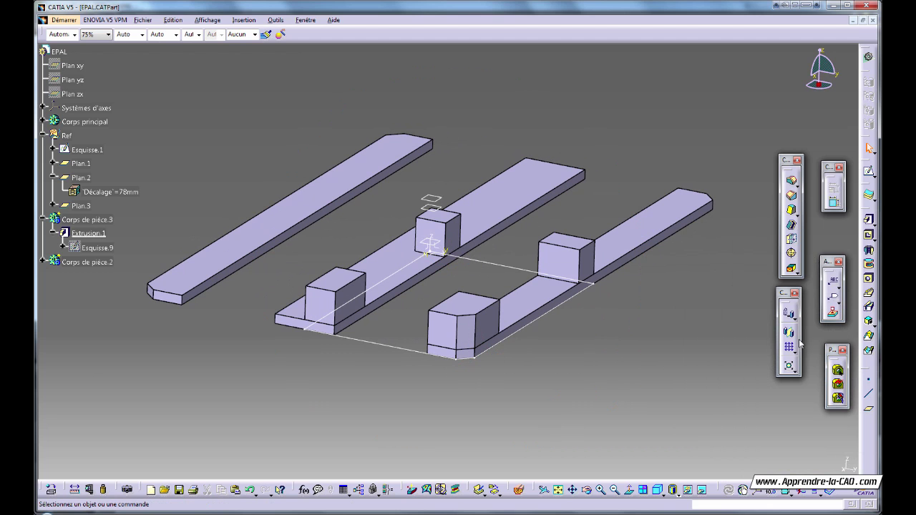
pyautogui.moveTo(488, 370); pyautogui.dragTo(573, 321, button='middle')
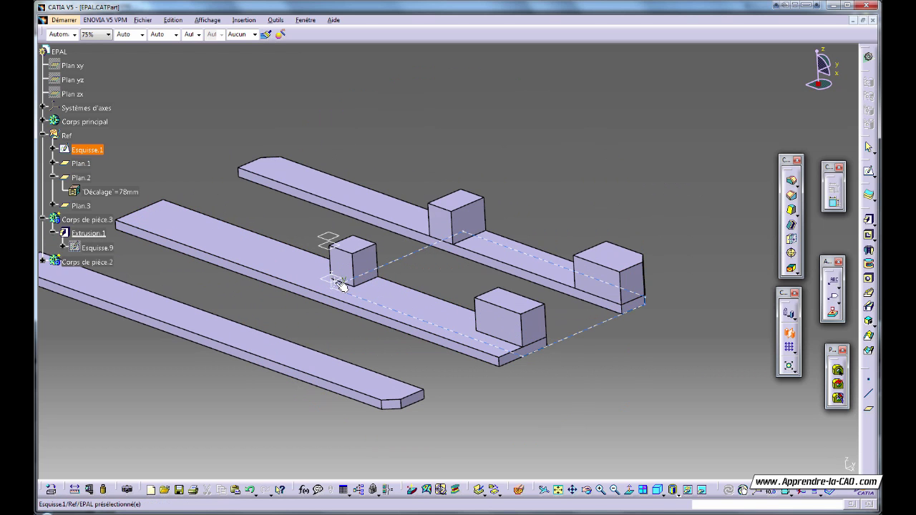
pyautogui.moveTo(340, 286); pyautogui.dragTo(732, 446, button='middle')
pyautogui.click(284, 302)
pyautogui.click(783, 464)
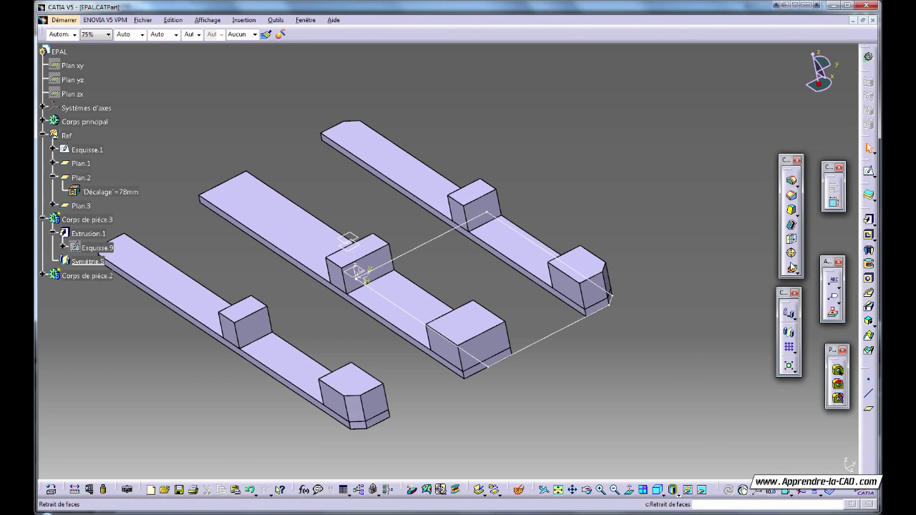
# Mirror the current solid of blocks across the YZ plane of the axis system Repère.1.
pyautogui.click(791, 342)
pyautogui.moveTo(616, 322); pyautogui.dragTo(466, 348, button='middle')
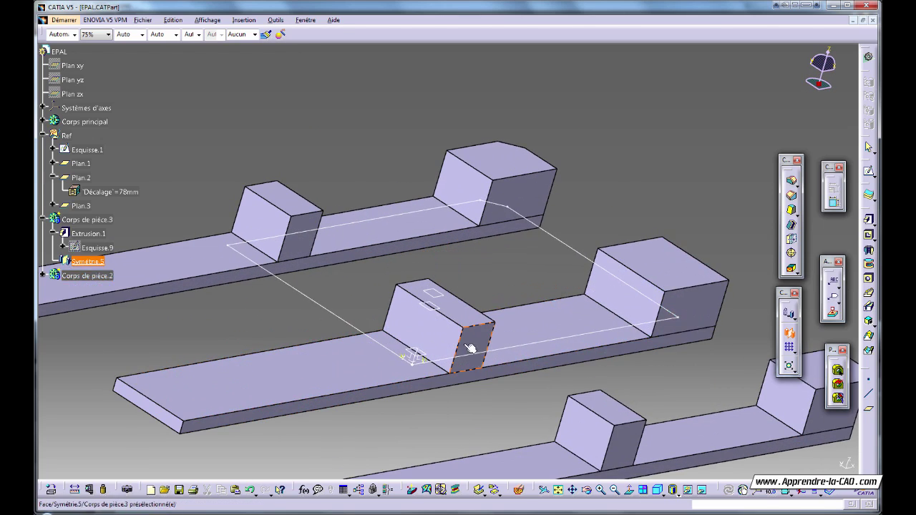
pyautogui.click(414, 359)
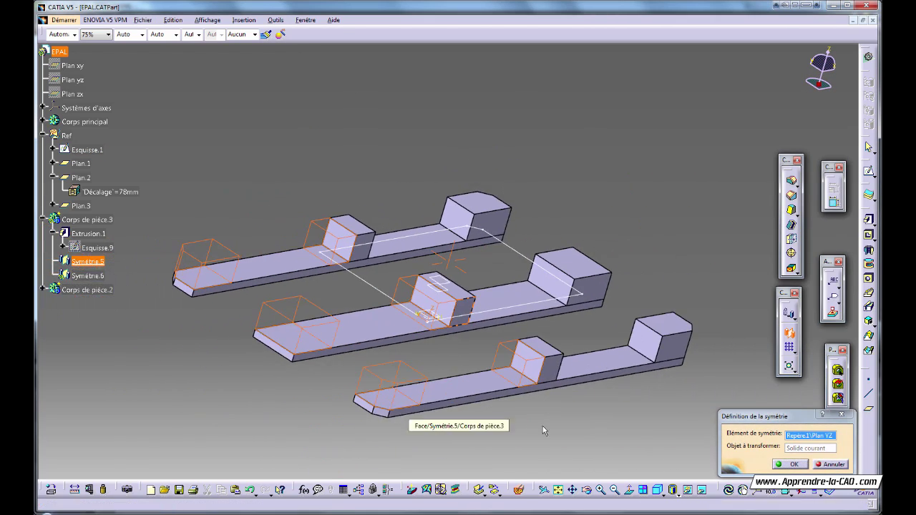
pyautogui.click(783, 465)
# Start a sketch in the new body Corps de pièce.4 on the axis system's ZX plane.
pyautogui.moveTo(643, 400)
pyautogui.mouseDown(button='middle')
pyautogui.moveTo(600, 348)
pyautogui.moveTo(458, 314)
pyautogui.moveTo(493, 358)
pyautogui.moveTo(535, 392)
pyautogui.moveTo(539, 386)
pyautogui.mouseUp(button='middle')
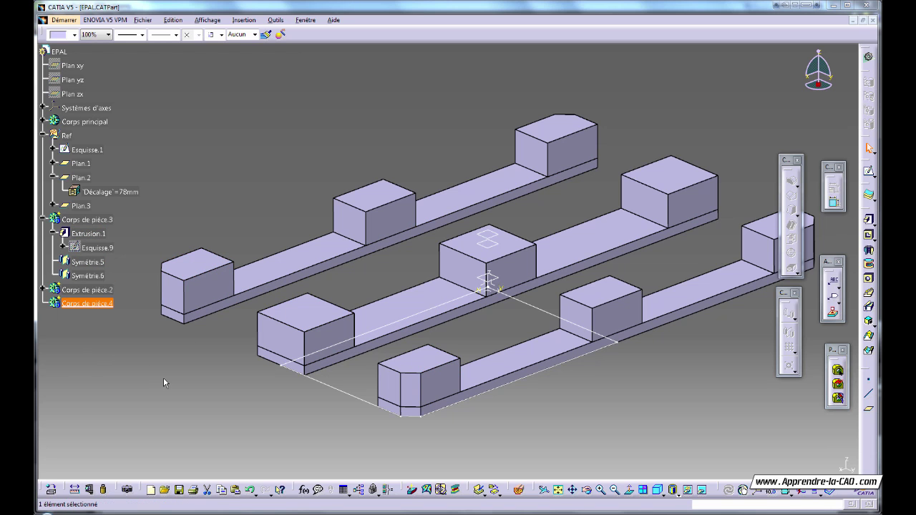
pyautogui.click(484, 288)
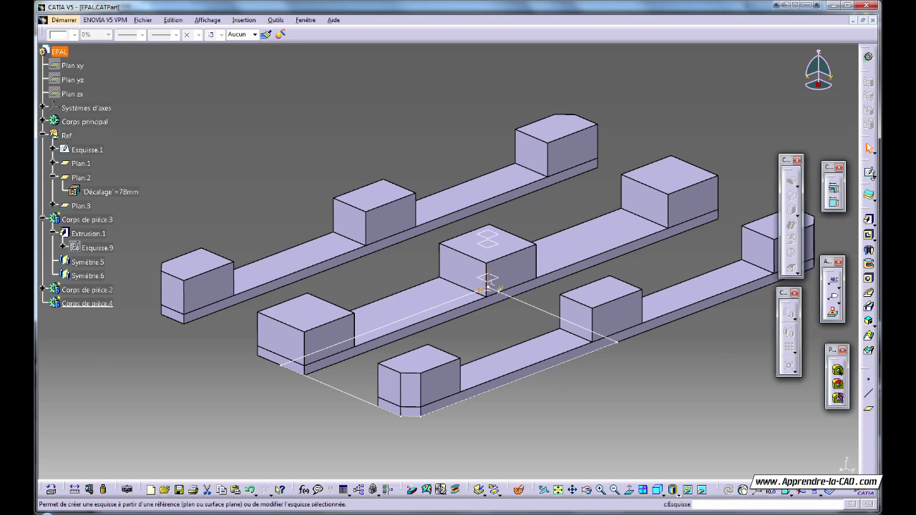
pyautogui.click(871, 174)
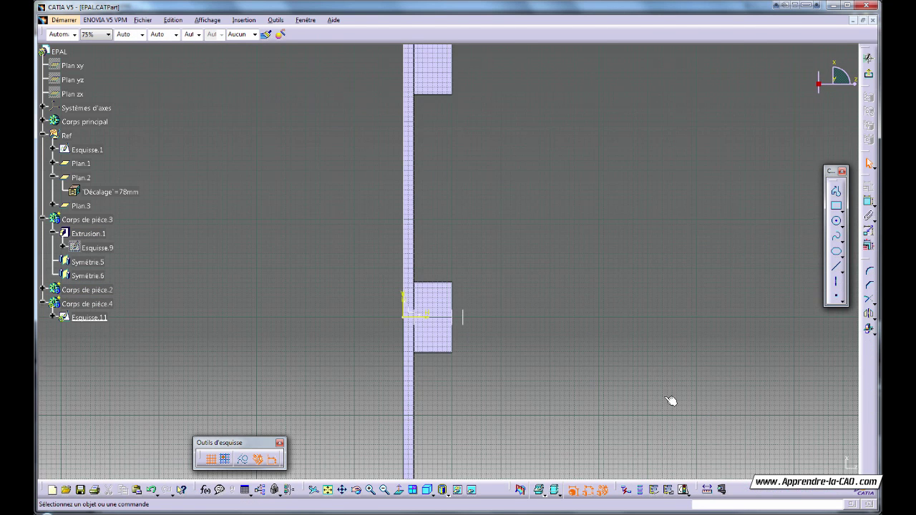
pyautogui.moveTo(533, 353)
pyautogui.mouseDown(button='middle')
pyautogui.moveTo(363, 280)
pyautogui.moveTo(408, 368)
pyautogui.moveTo(374, 250)
pyautogui.moveTo(439, 368)
pyautogui.moveTo(453, 332)
pyautogui.moveTo(376, 323)
pyautogui.moveTo(496, 344)
pyautogui.moveTo(555, 323)
pyautogui.mouseUp(button='middle')
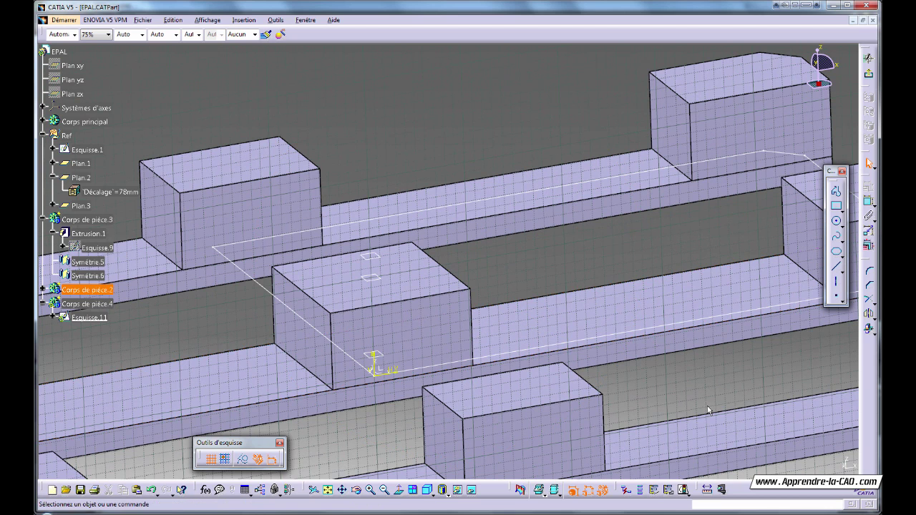
# Intersect Plan.2 and Plan.3 with the sketch plane to create two horizontal reference lines.
pyautogui.click(870, 331)
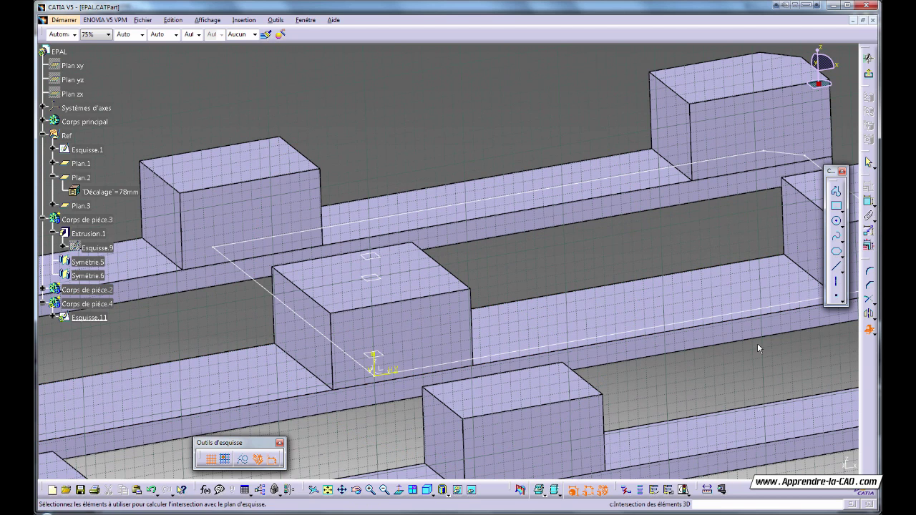
pyautogui.click(380, 284)
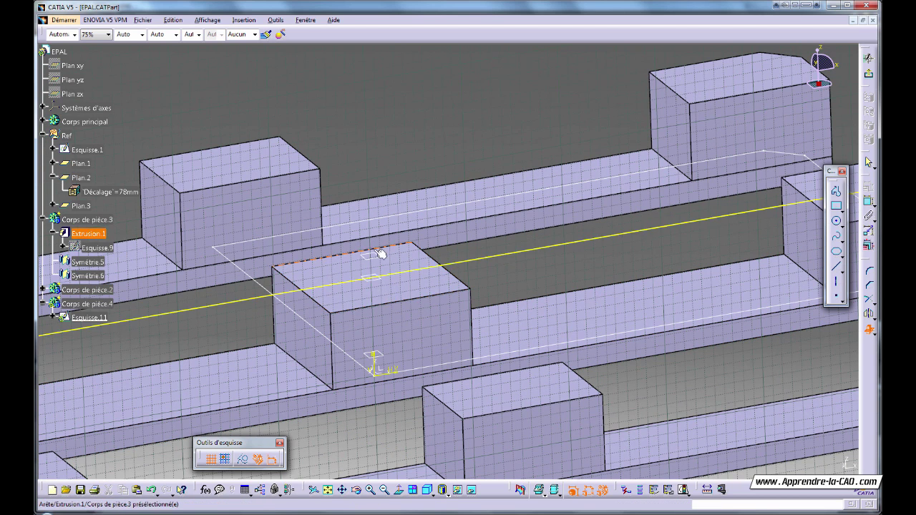
pyautogui.click(376, 261)
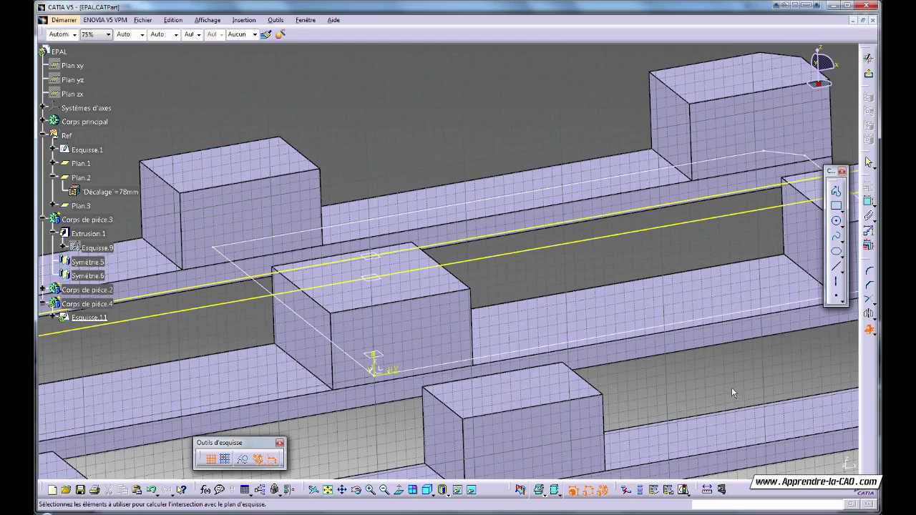
pyautogui.click(869, 331)
# Draw two vertical lines between the horizontal reference lines, one on the sketch's vertical axis and one about 75 mm beside it.
pyautogui.moveTo(583, 301); pyautogui.dragTo(613, 380, button='middle')
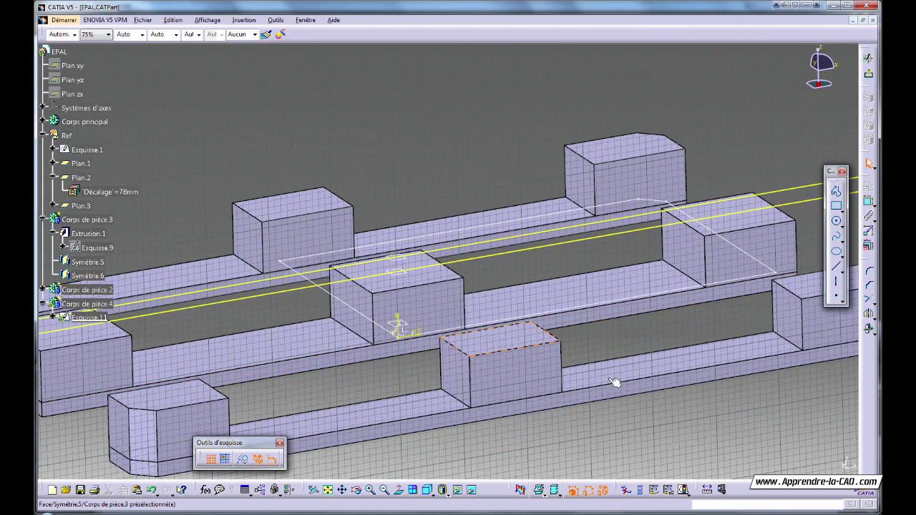
pyautogui.click(836, 265)
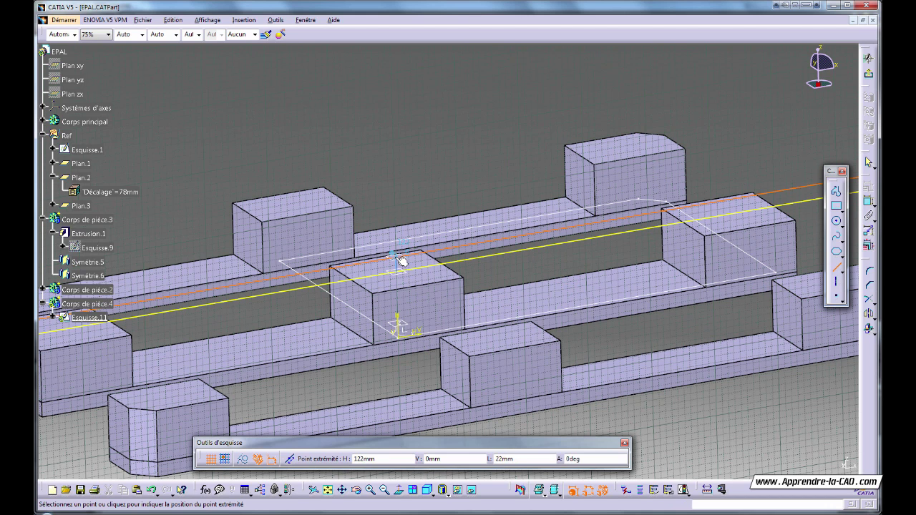
pyautogui.click(401, 261)
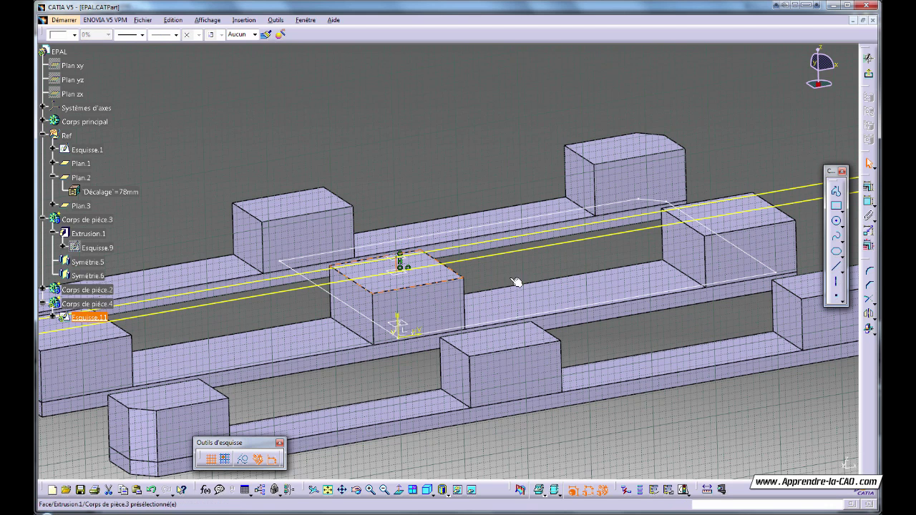
pyautogui.click(836, 268)
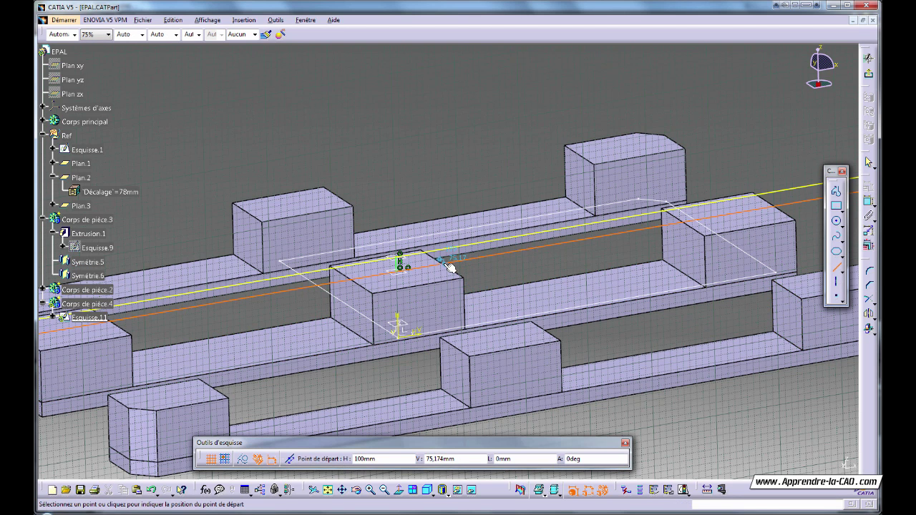
pyautogui.click(449, 266)
pyautogui.click(449, 252)
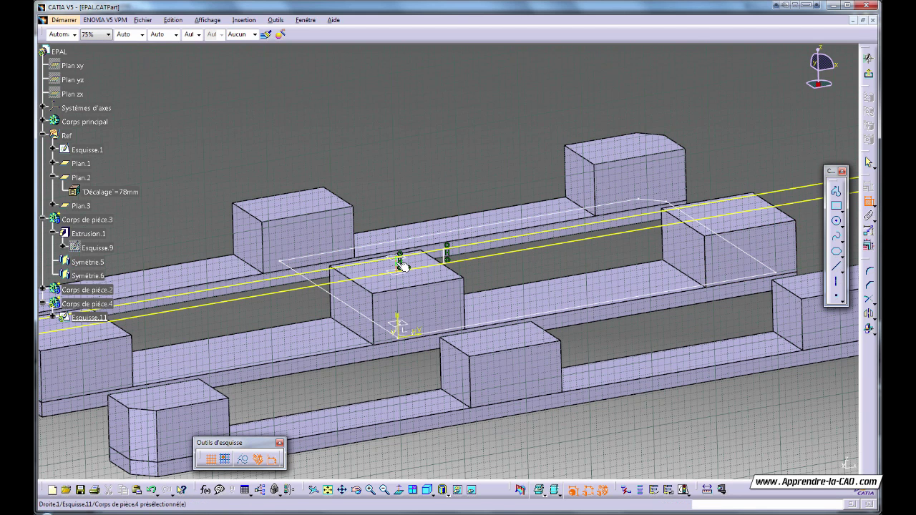
# Dimension the distance between the two vertical lines and set it to 145/2 mm.
pyautogui.click(447, 254)
pyautogui.doubleClick(413, 194)
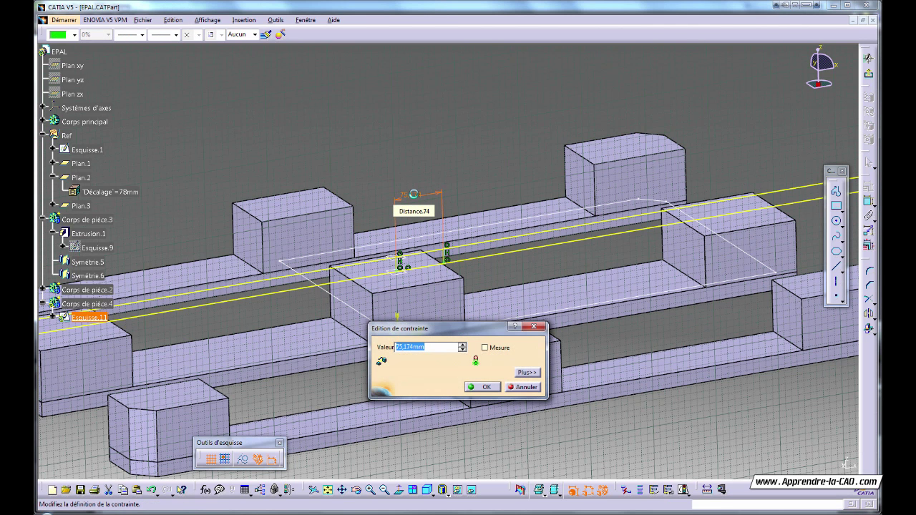
pyautogui.write('145/2')
pyautogui.press('Return')
pyautogui.press('Return')
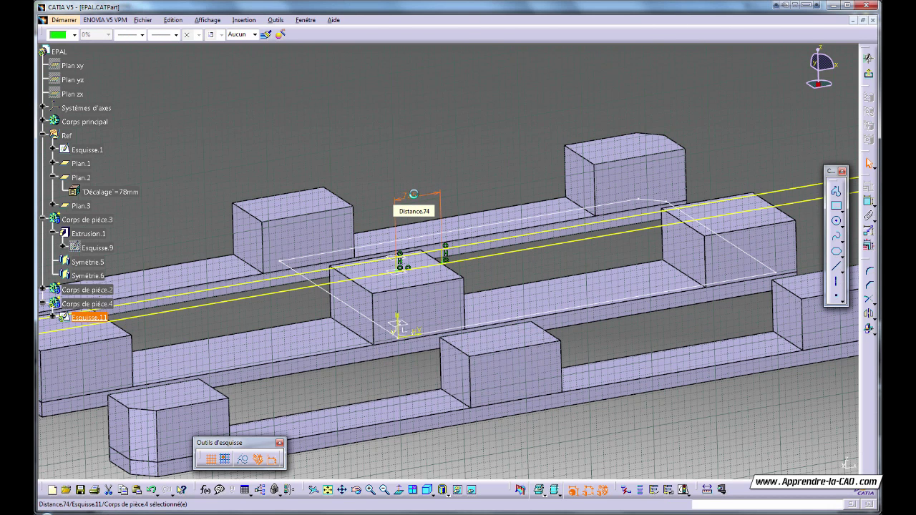
# Trim both horizontal reference lines back to the two vertical lines to close the rectangular profile, and exit the sketch.
pyautogui.moveTo(449, 279); pyautogui.dragTo(538, 258, button='middle')
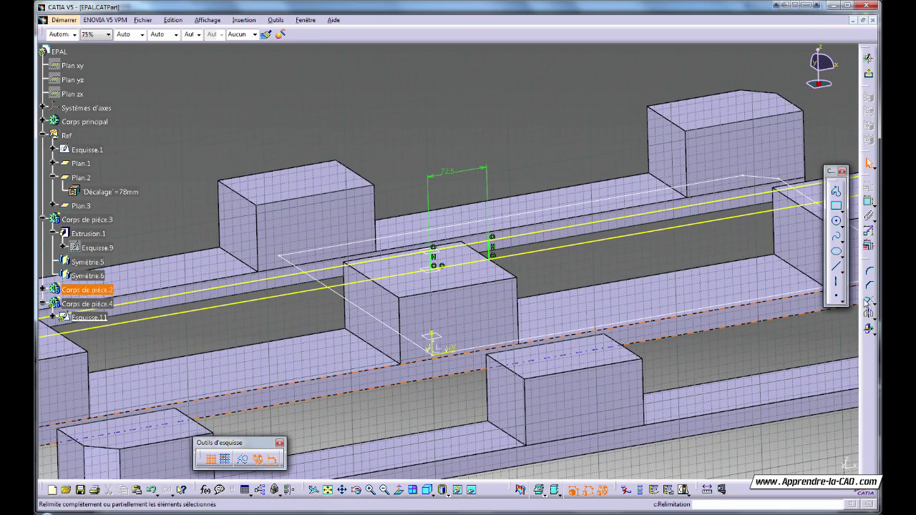
pyautogui.click(868, 301)
pyautogui.moveTo(505, 283); pyautogui.dragTo(543, 256, button='middle')
pyautogui.click(543, 254)
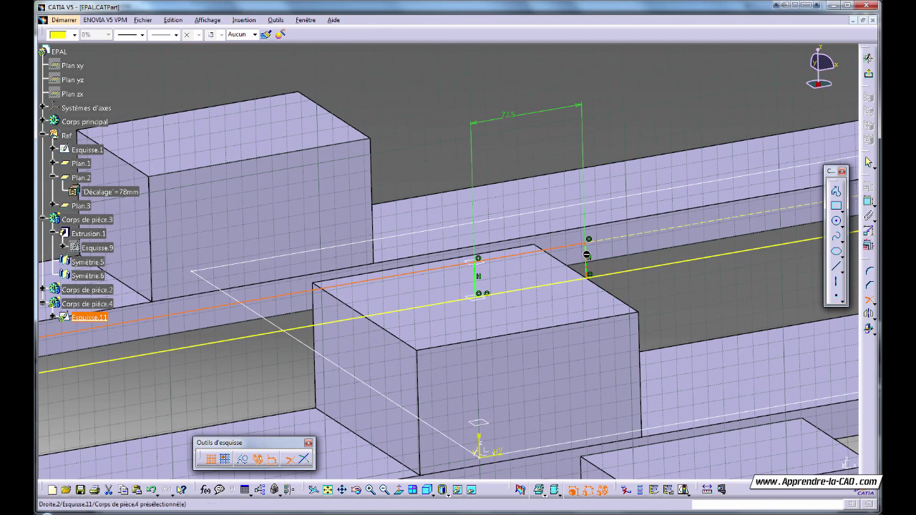
pyautogui.click(585, 258)
pyautogui.click(576, 280)
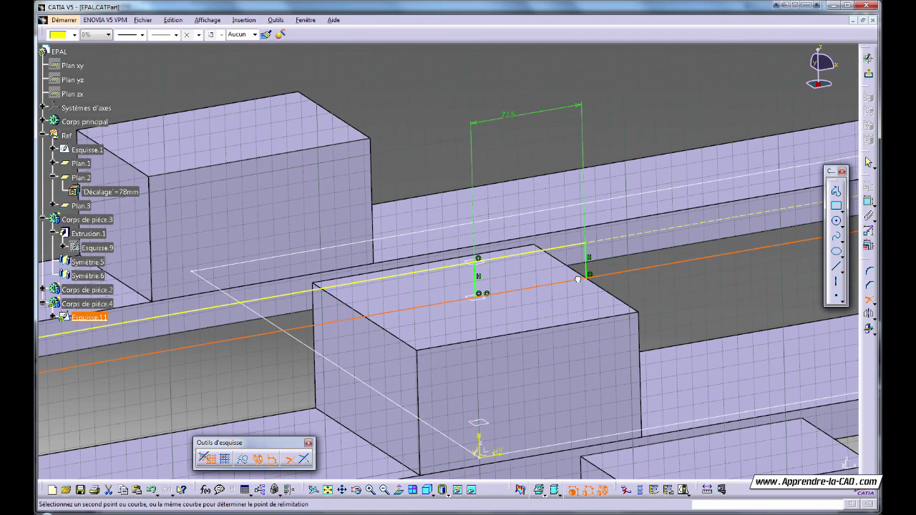
pyautogui.click(587, 267)
pyautogui.click(505, 296)
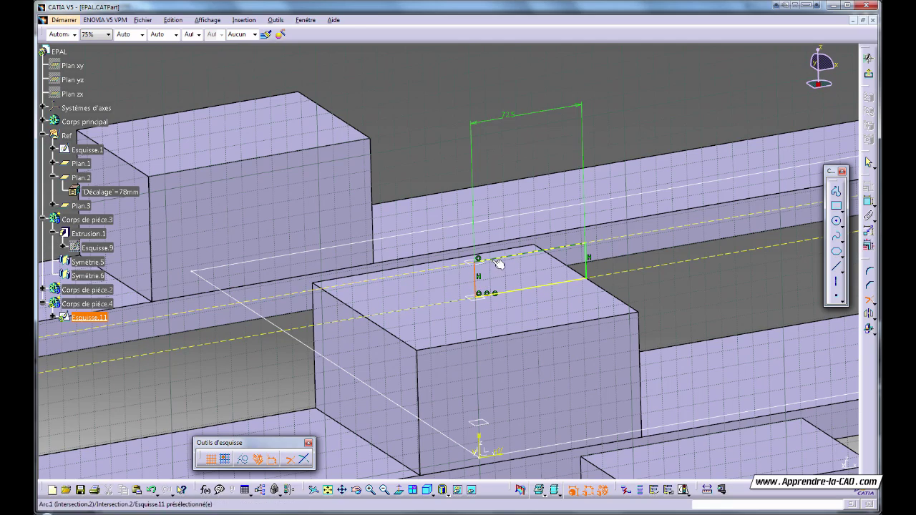
pyautogui.moveTo(634, 287)
pyautogui.mouseDown(button='middle')
pyautogui.moveTo(613, 323)
pyautogui.moveTo(540, 311)
pyautogui.moveTo(551, 308)
pyautogui.mouseUp(button='middle')
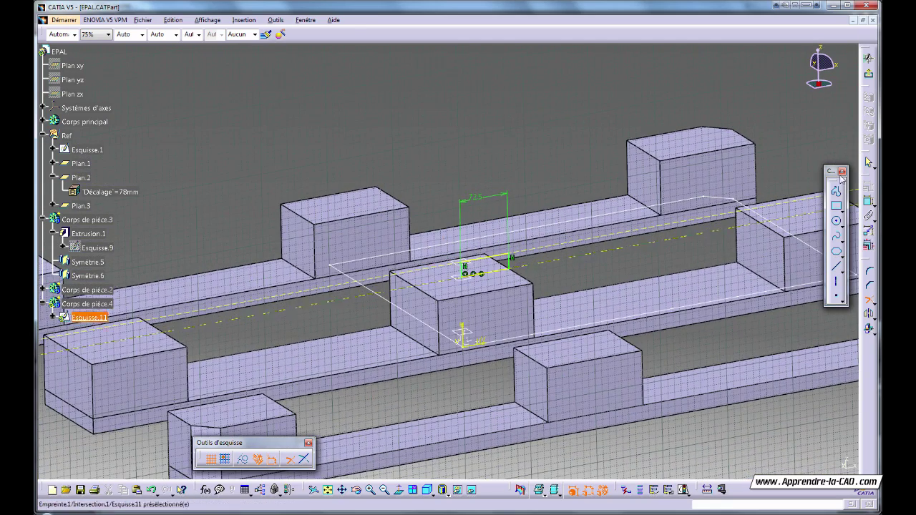
pyautogui.click(872, 70)
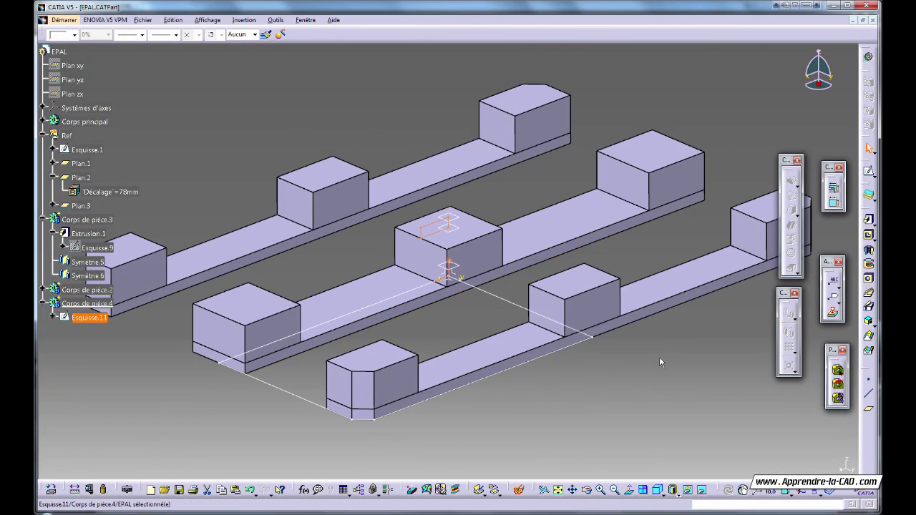
# Combine the rectangular profile Esquisse.11 with the reference outline Esquisse.1 to form a portion of the middle cross board.
pyautogui.click(869, 323)
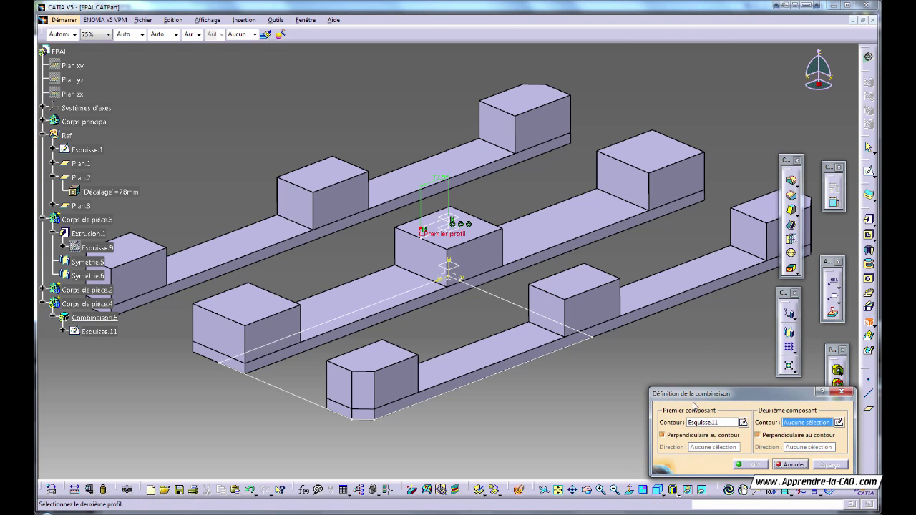
pyautogui.click(498, 298)
pyautogui.click(754, 465)
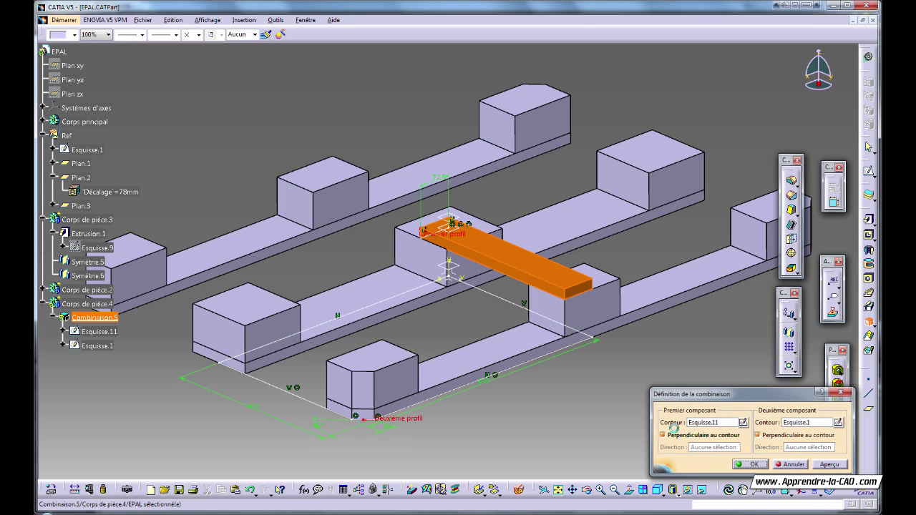
# Mirror the combined board solid across the ZX plane of the axis system Repère.1.
pyautogui.moveTo(525, 384); pyautogui.dragTo(633, 412, button='middle')
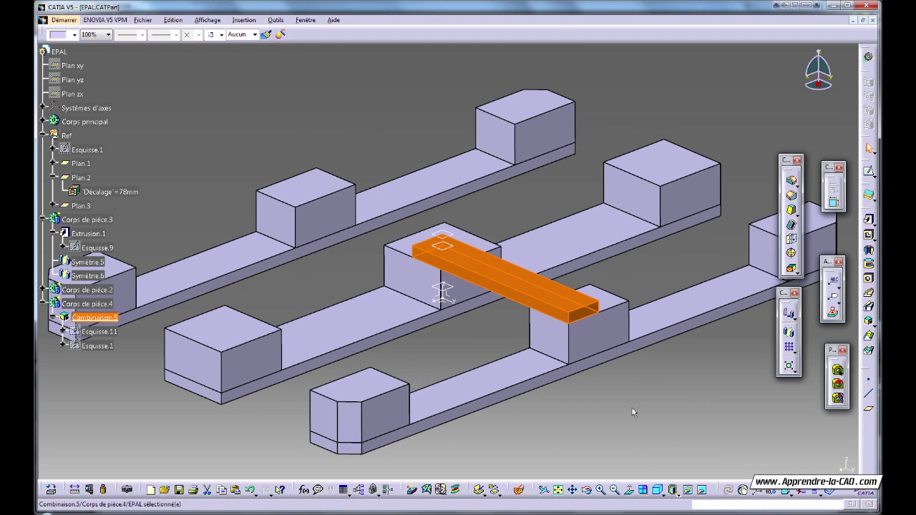
pyautogui.click(785, 333)
pyautogui.moveTo(644, 343); pyautogui.dragTo(484, 348, button='middle')
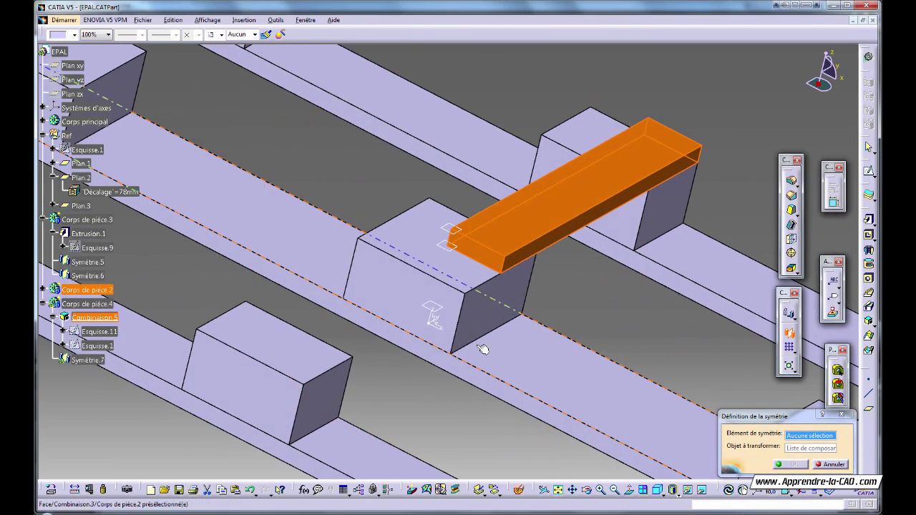
pyautogui.click(438, 324)
pyautogui.moveTo(439, 325); pyautogui.dragTo(716, 401, button='middle')
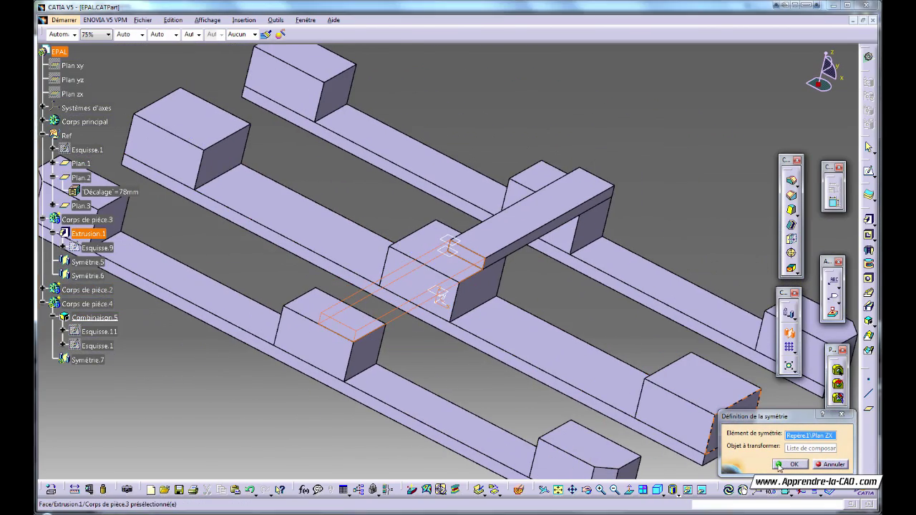
pyautogui.click(780, 465)
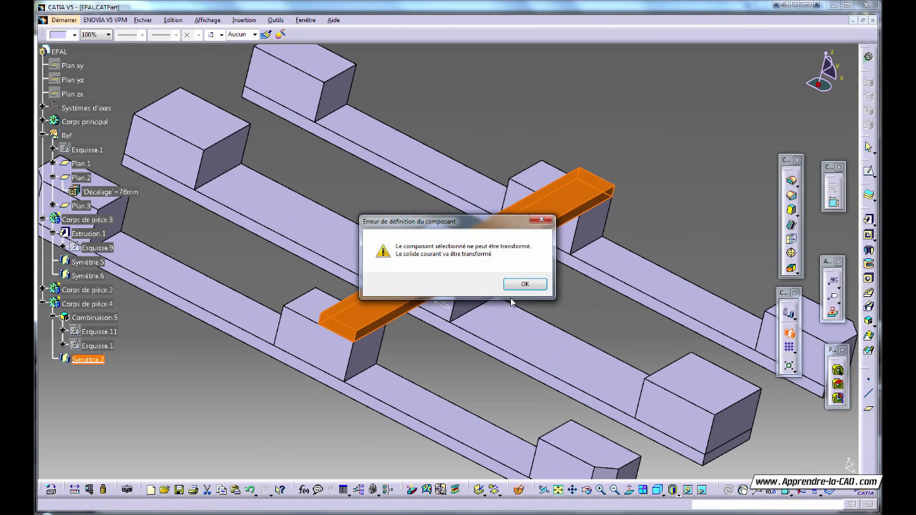
# Mirror the current cross board solid across the YZ plane of Repère.1 to complete its full width.
pyautogui.click(530, 287)
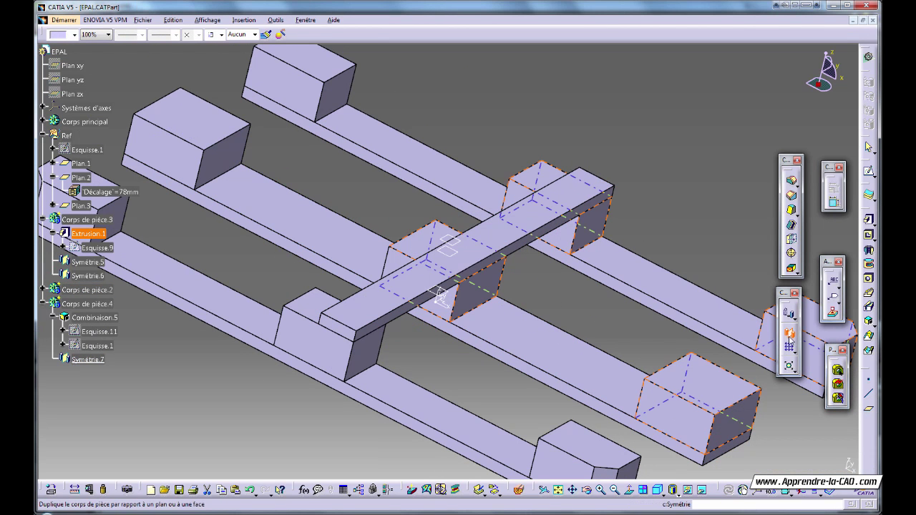
pyautogui.click(773, 290)
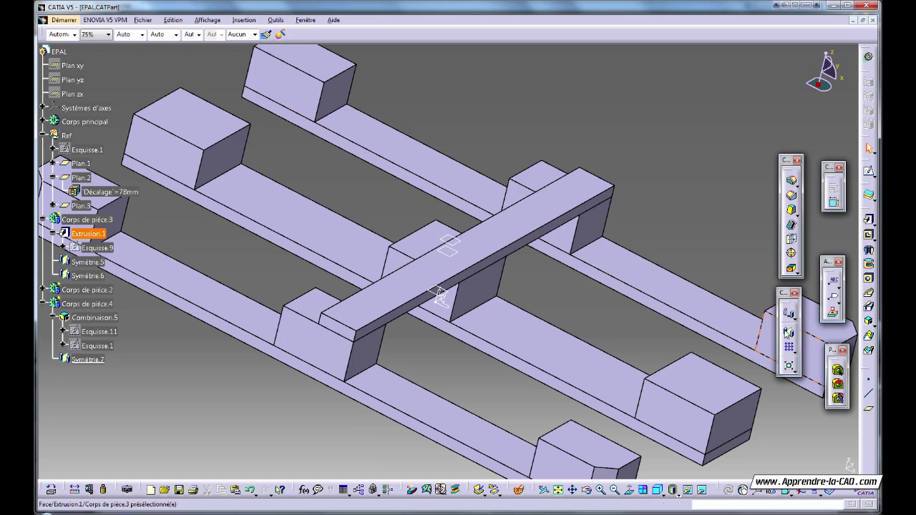
pyautogui.moveTo(516, 391); pyautogui.dragTo(448, 323, button='middle')
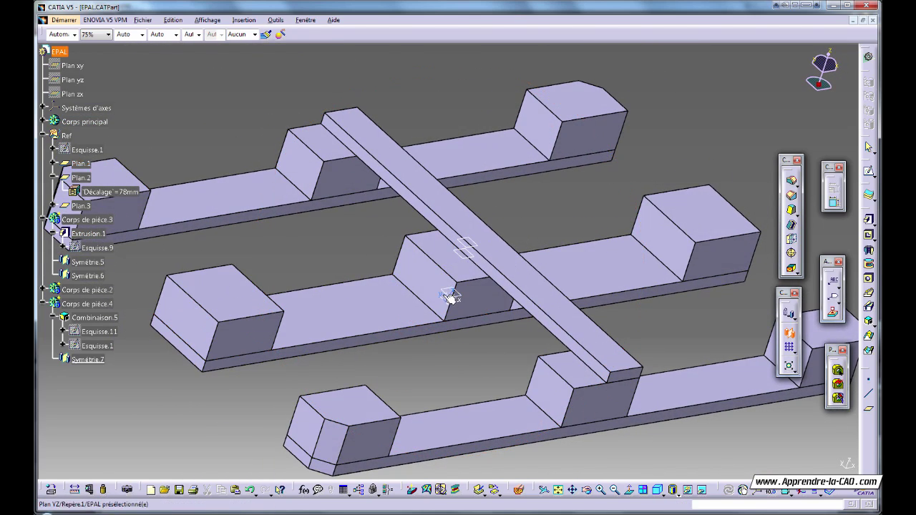
pyautogui.keyDown('ctrl'); pyautogui.moveTo(447, 298); pyautogui.dragTo(446, 327, button='middle'); pyautogui.keyUp('ctrl')
pyautogui.click(452, 331)
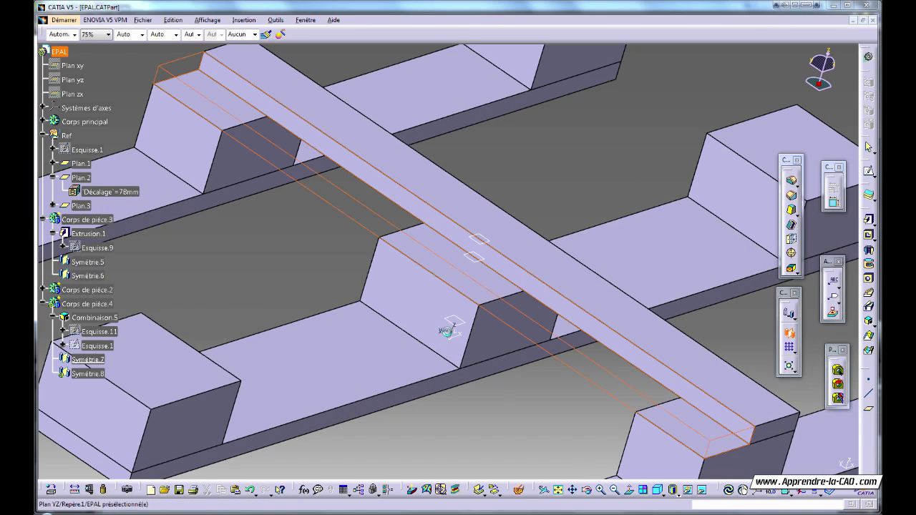
pyautogui.click(789, 332)
pyautogui.click(791, 464)
pyautogui.keyDown('ctrl'); pyautogui.moveTo(502, 356); pyautogui.dragTo(472, 372, button='middle'); pyautogui.keyUp('ctrl')
pyautogui.click(457, 315)
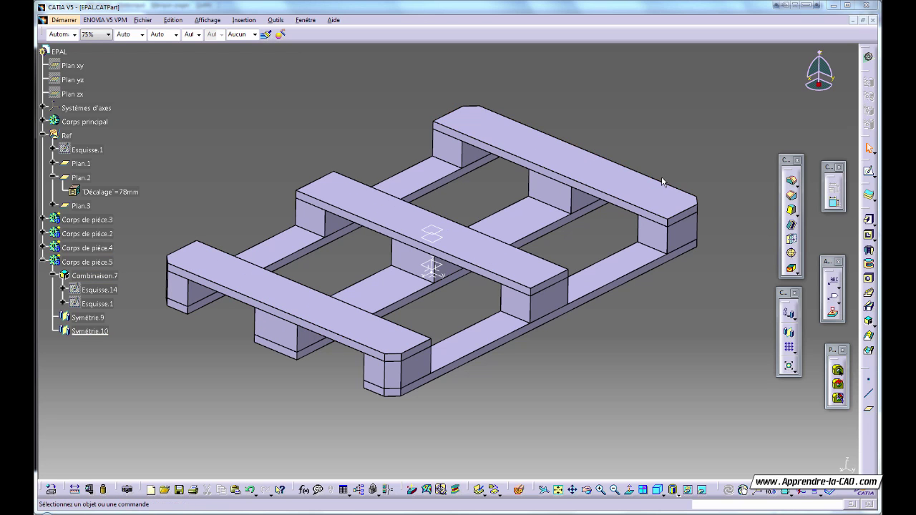
# Select the top face of the lower outer board in Corps principal.
pyautogui.click(491, 339)
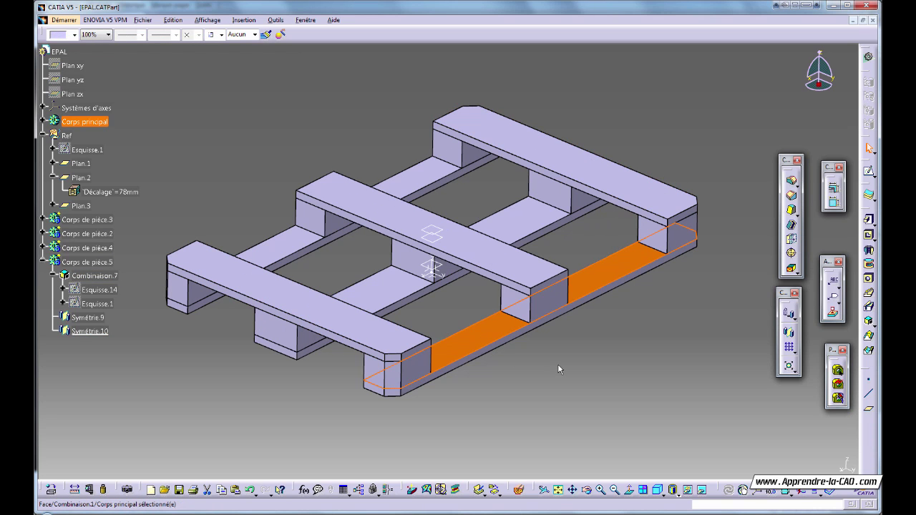